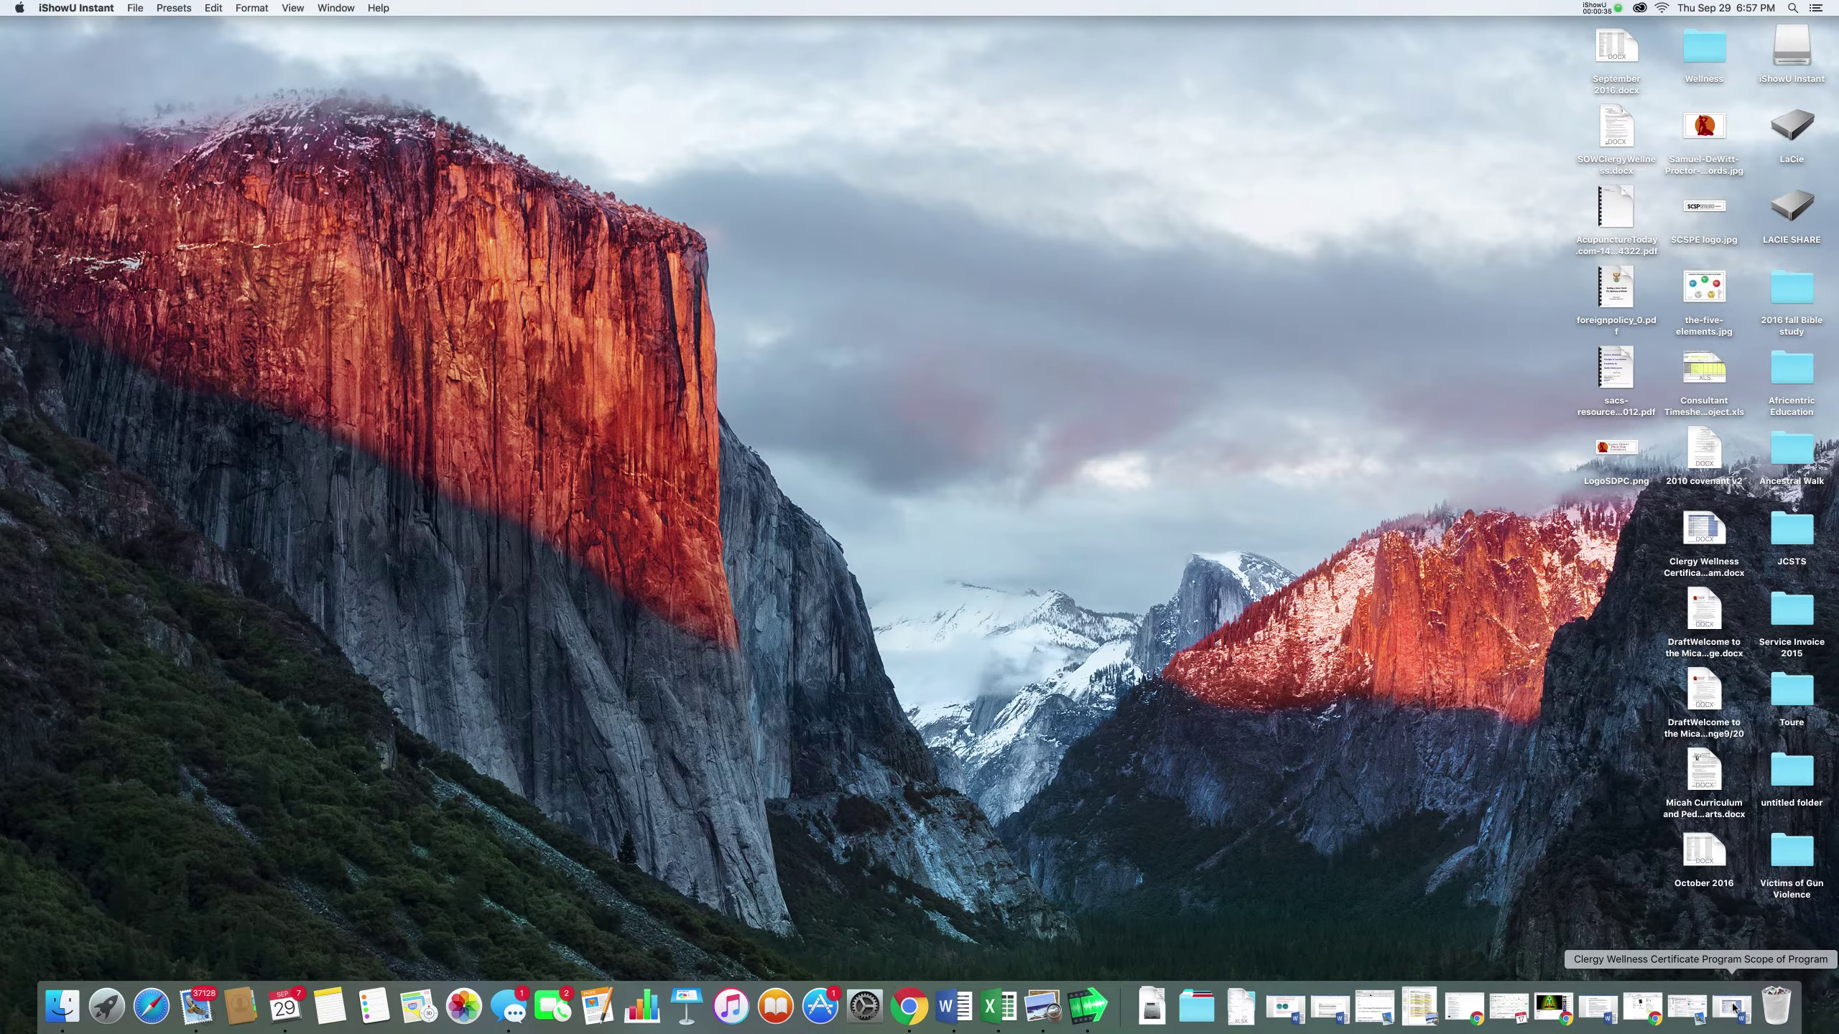
- Open the Clergy Wellness Certificate Program Scope of Program document and insert a blank table row below the Wellness Webinars row
left_click(1732, 1007)
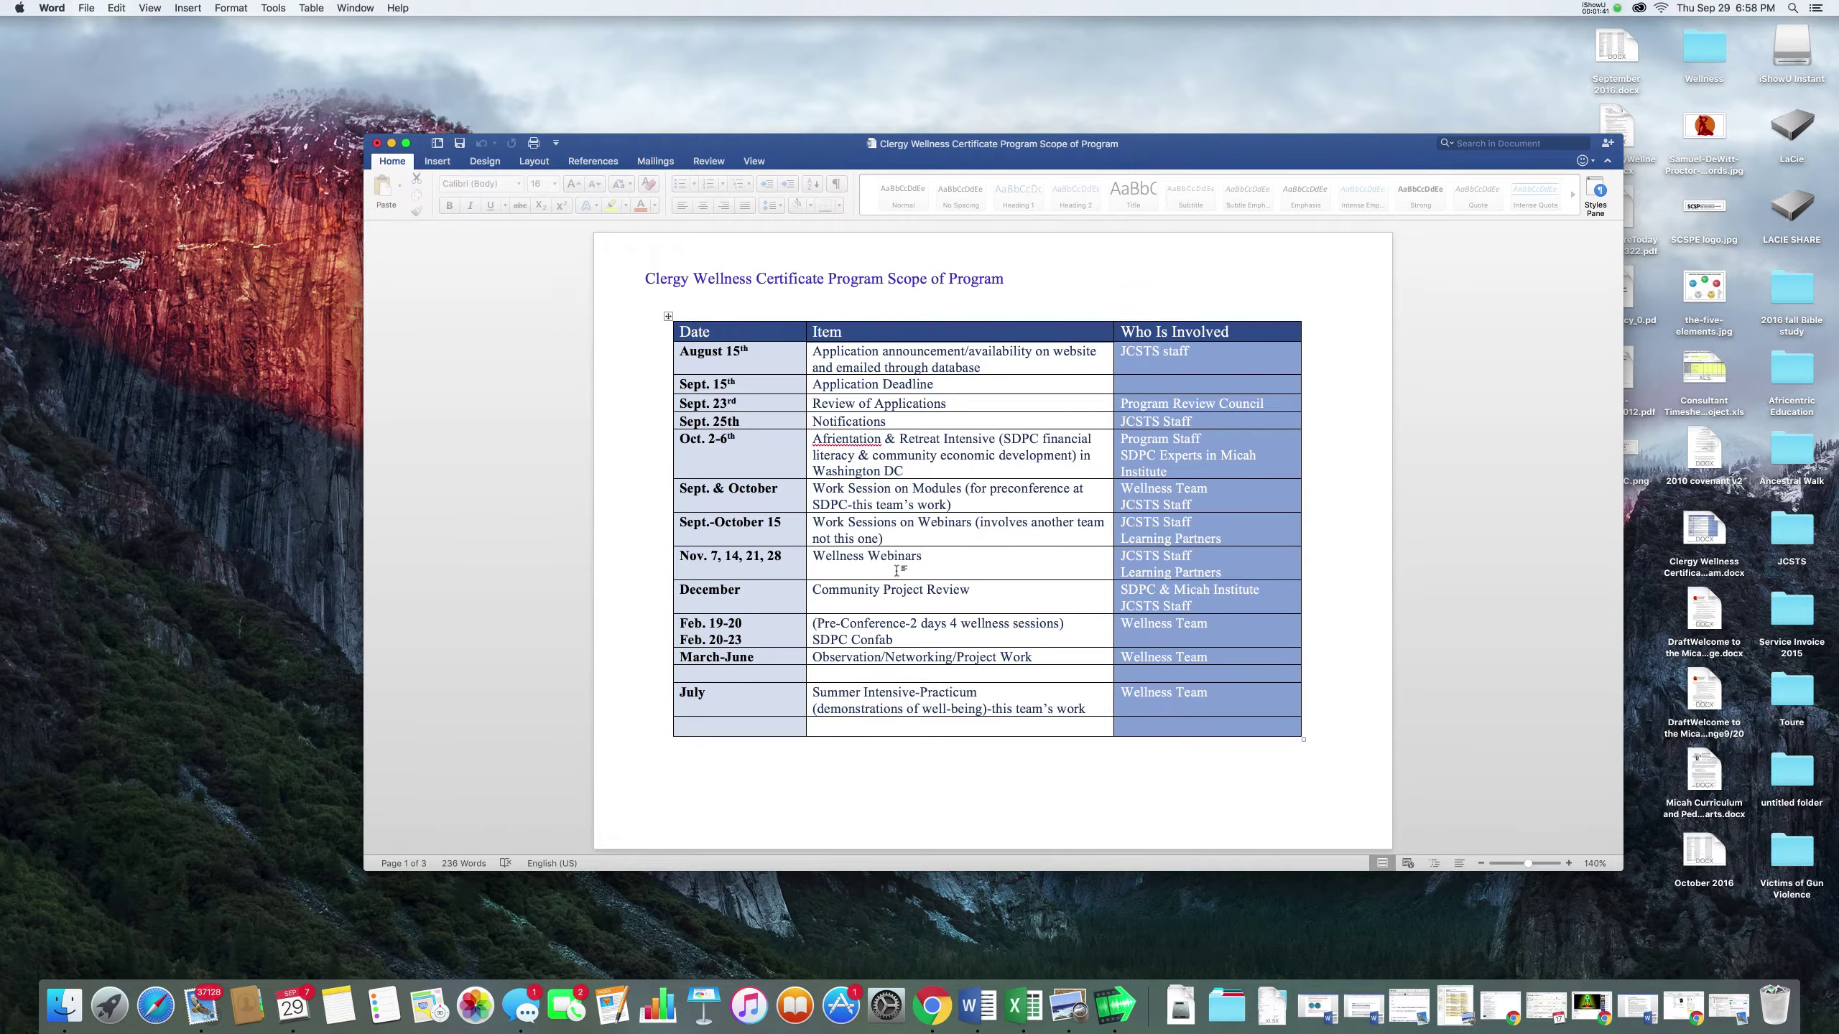
left_click(898, 576)
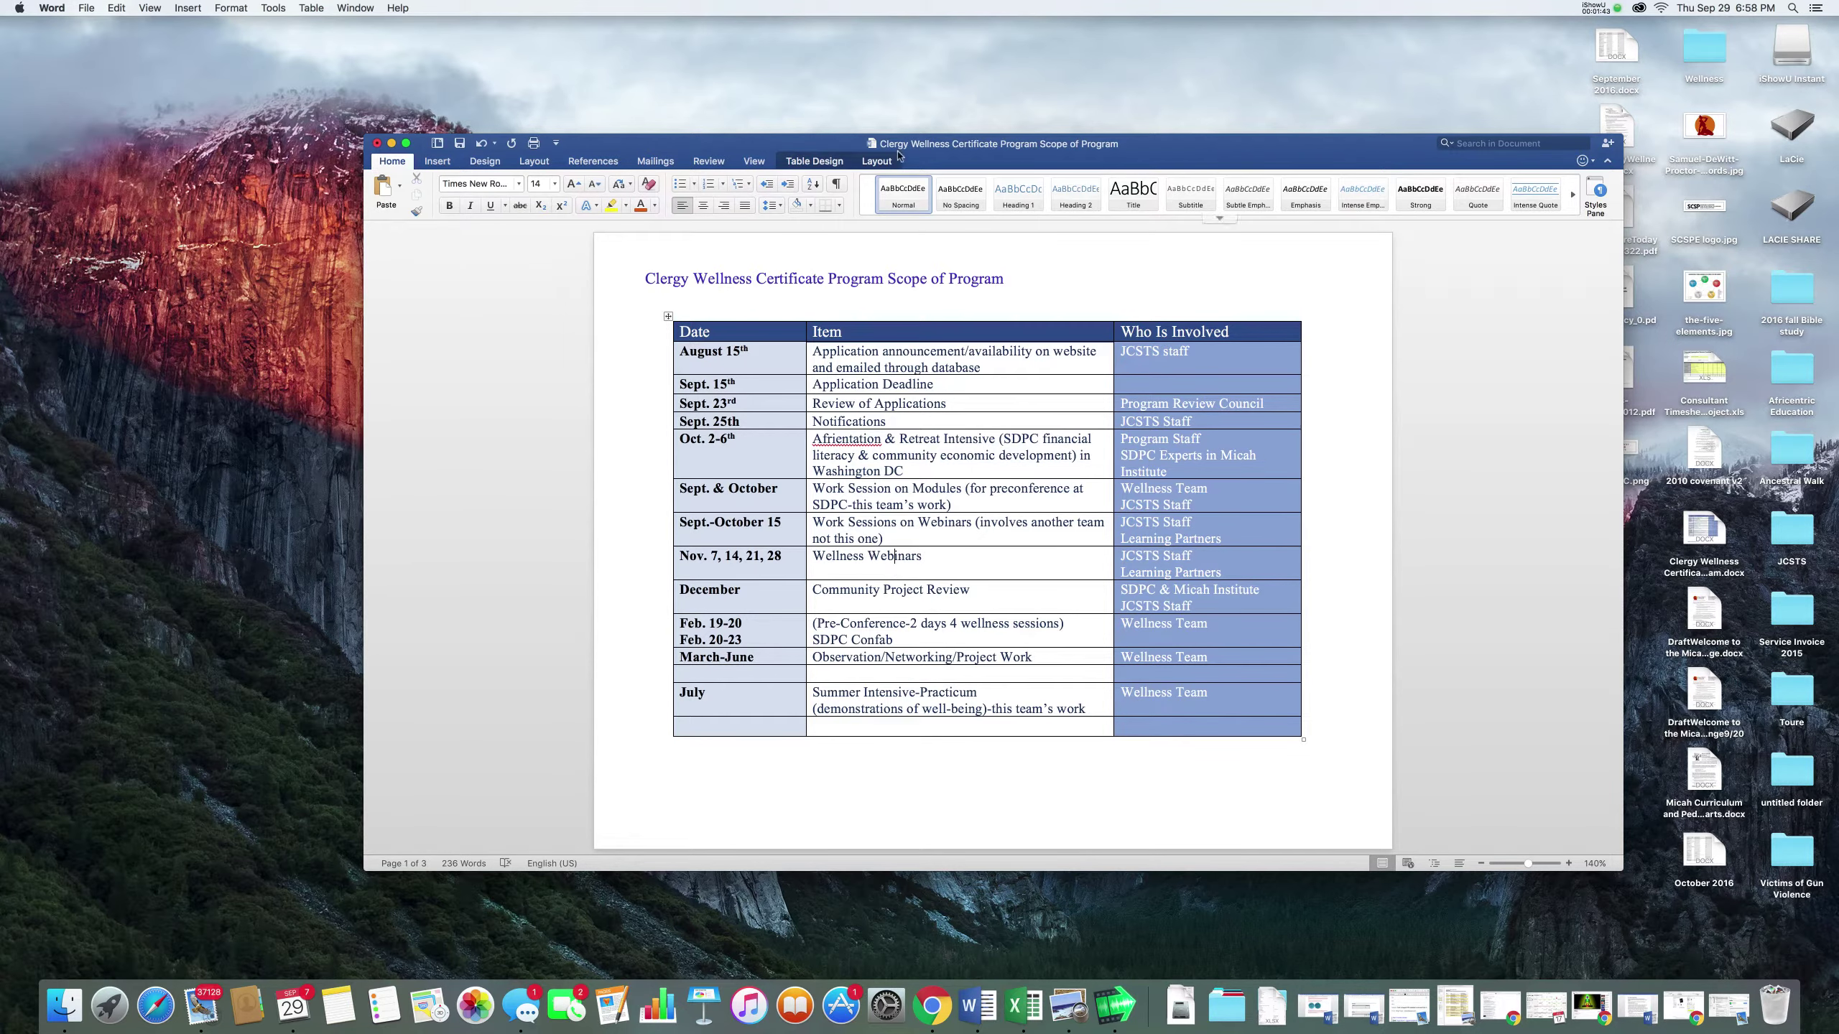
left_click(877, 162)
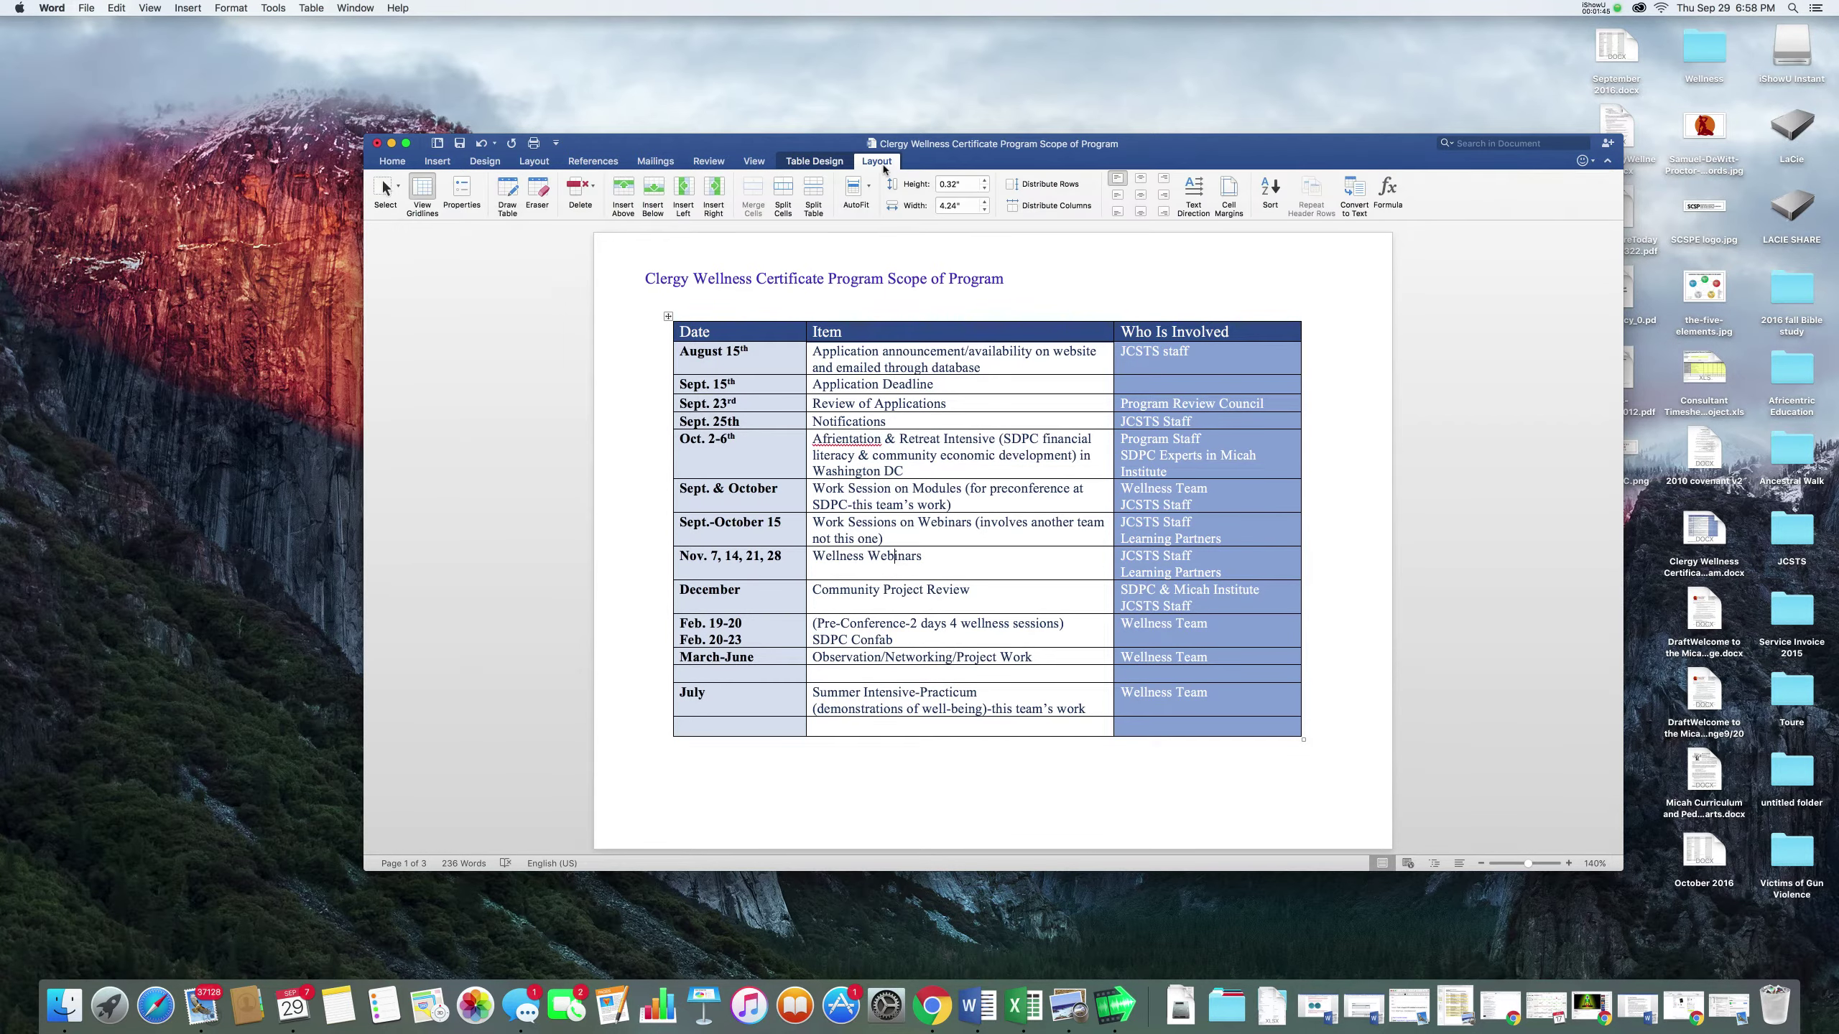
left_click(662, 191)
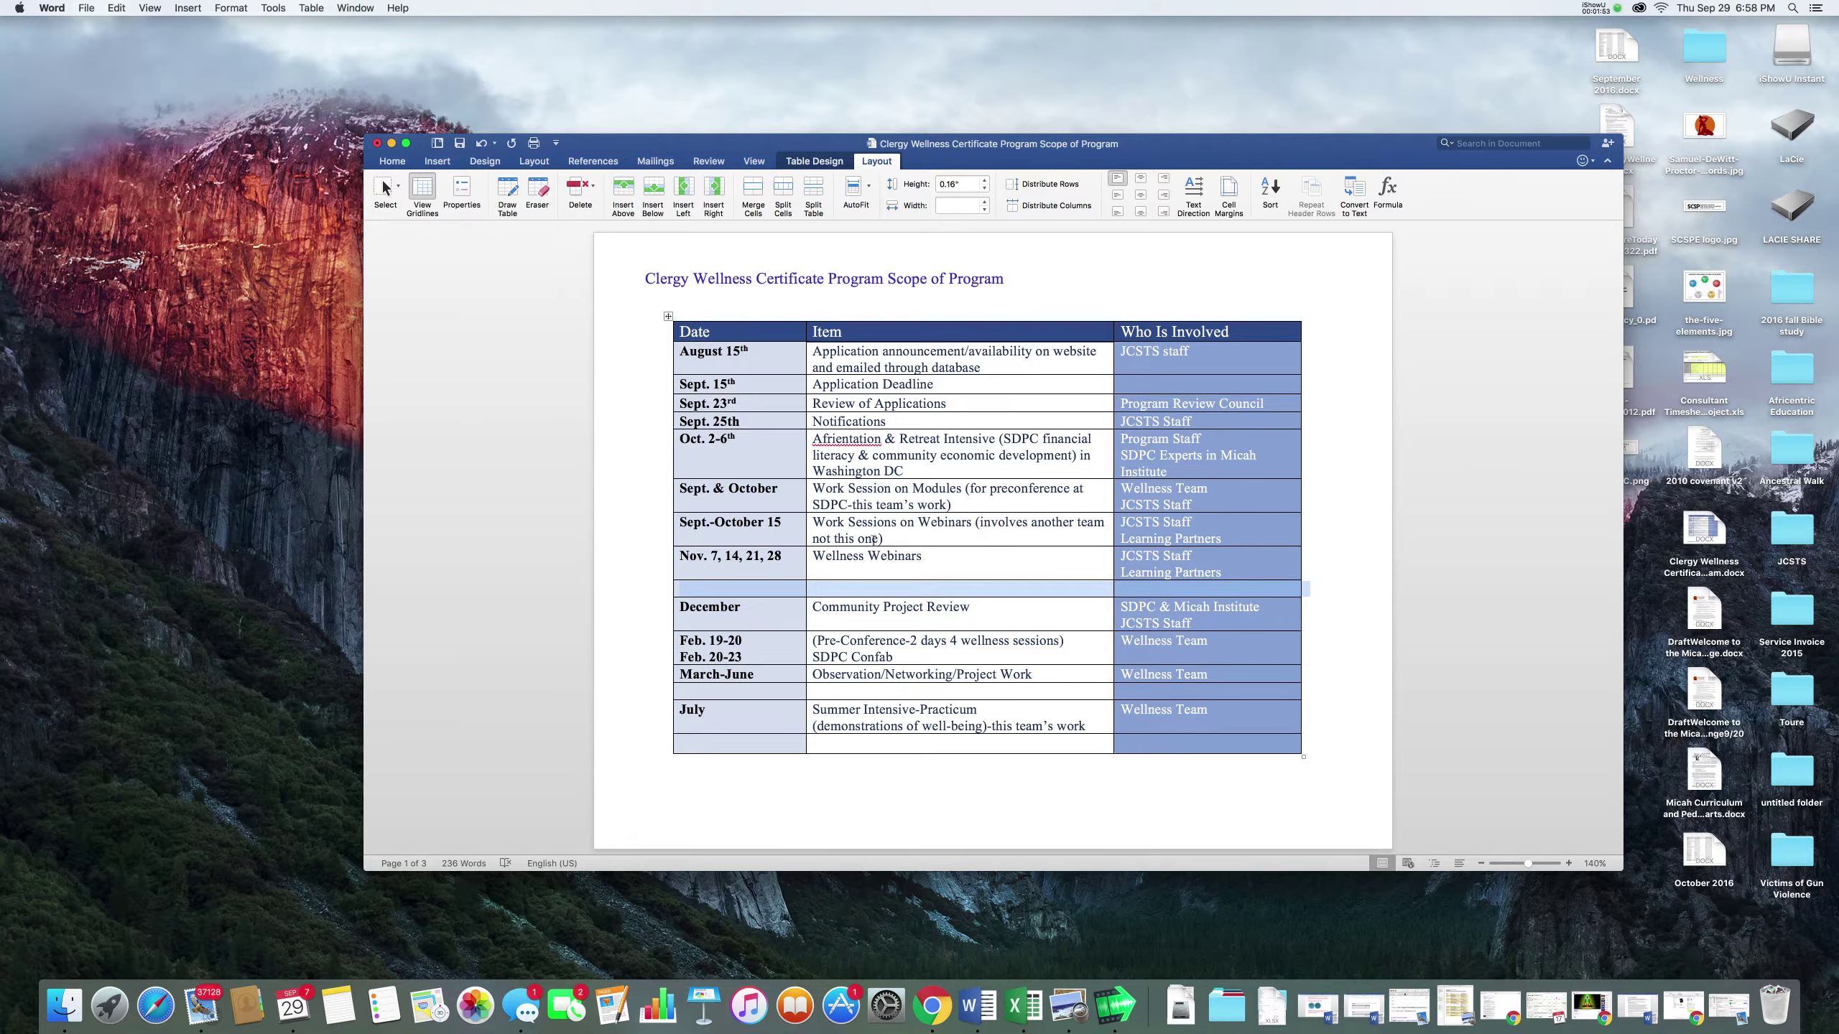
- Insert a table row below December with "January-June" as the date and "Online Courses" as the item
left_click(839, 622)
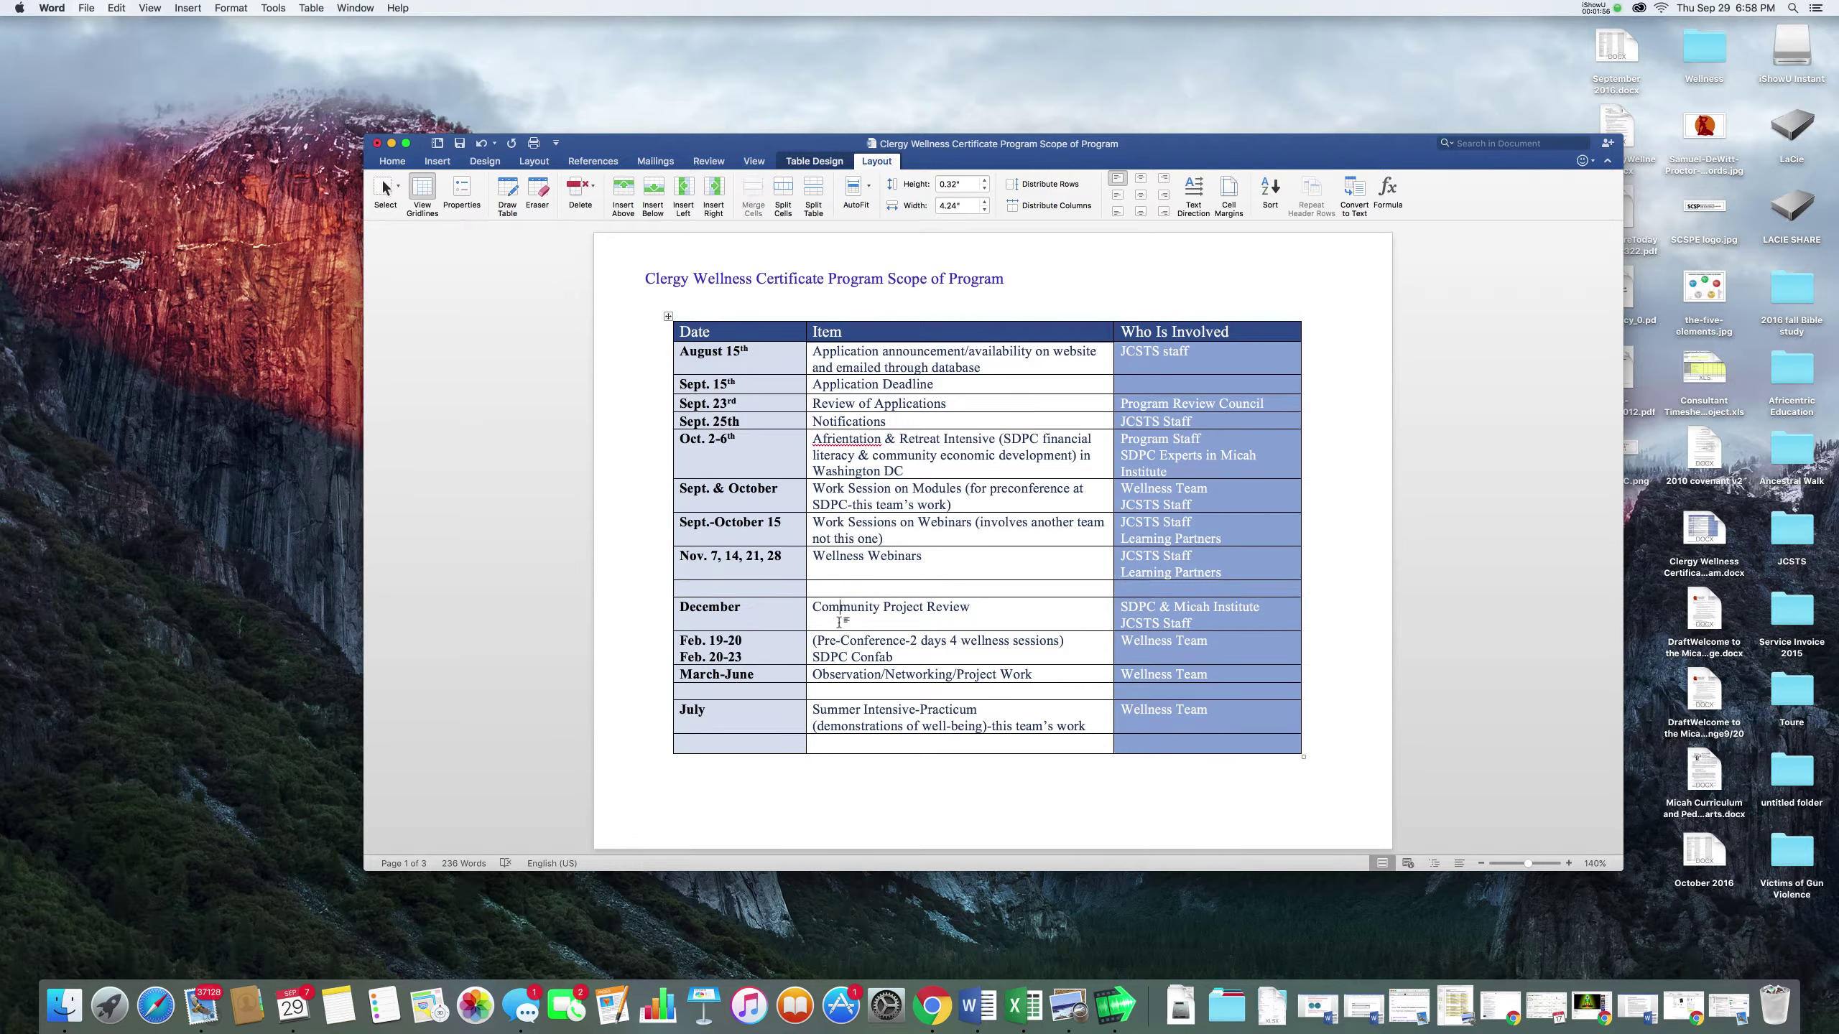
left_click(652, 189)
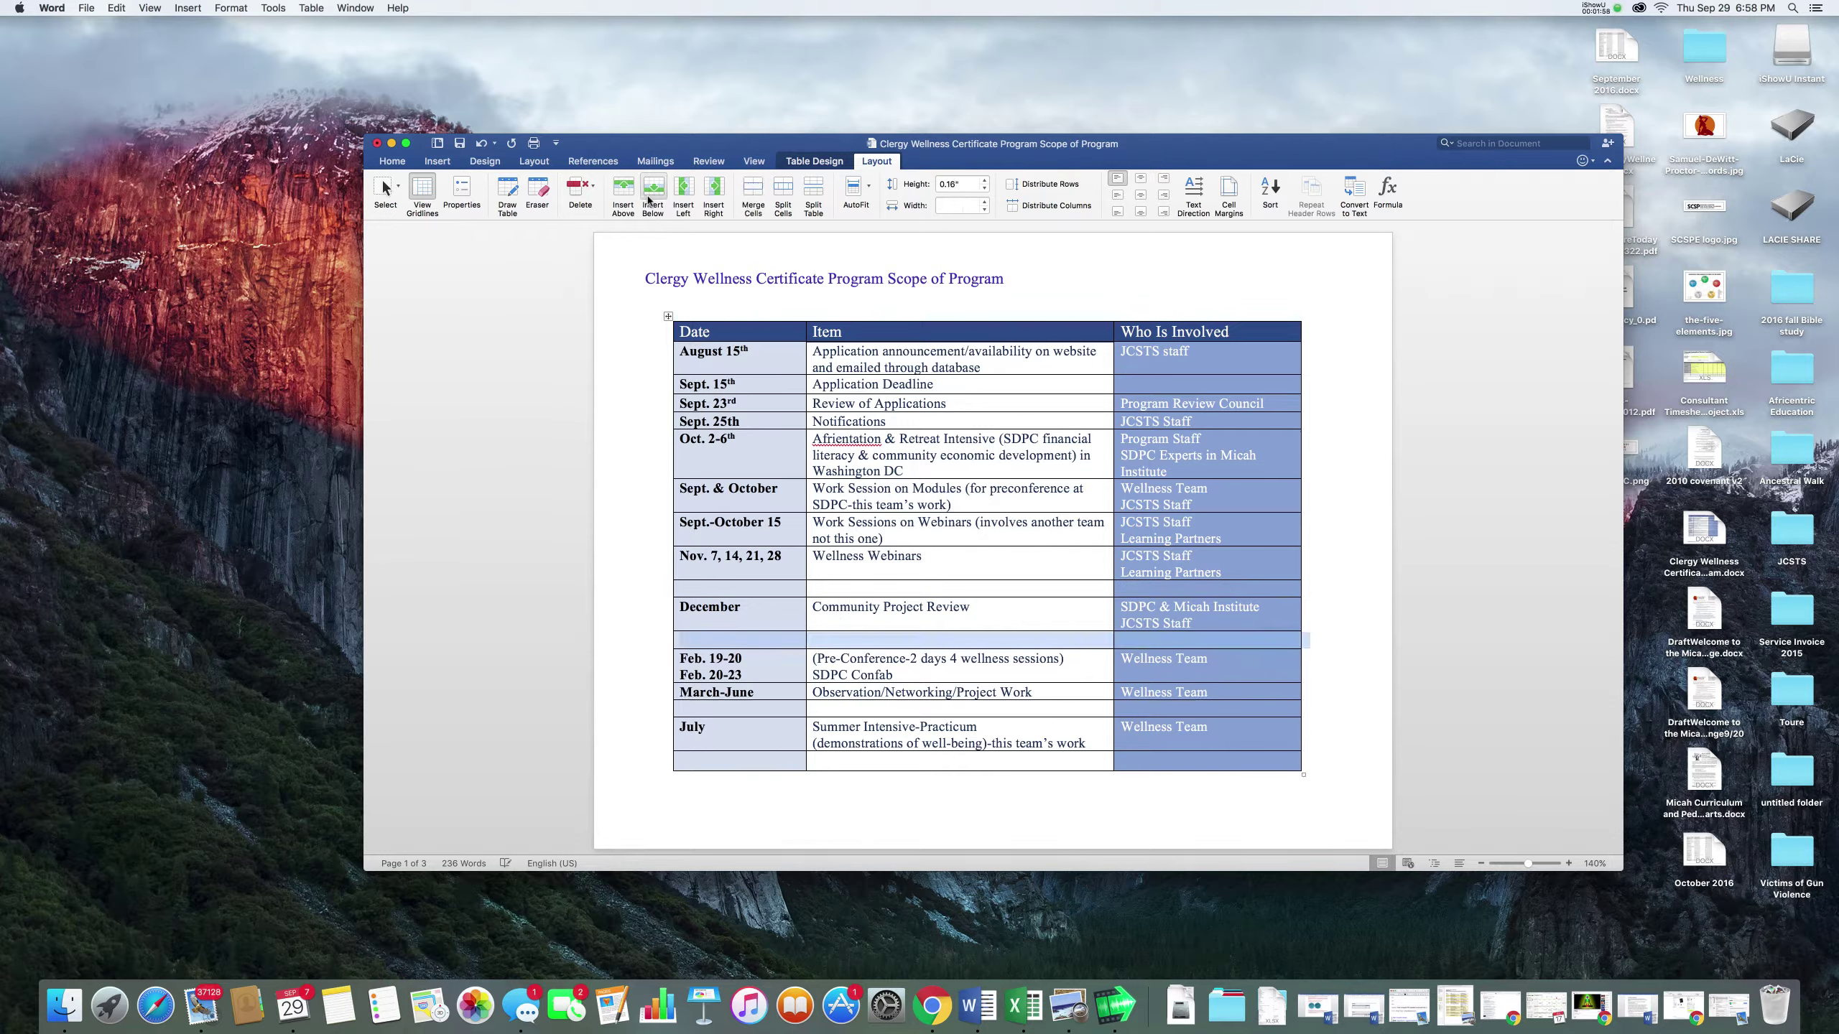
left_click(712, 642)
type("Janua")
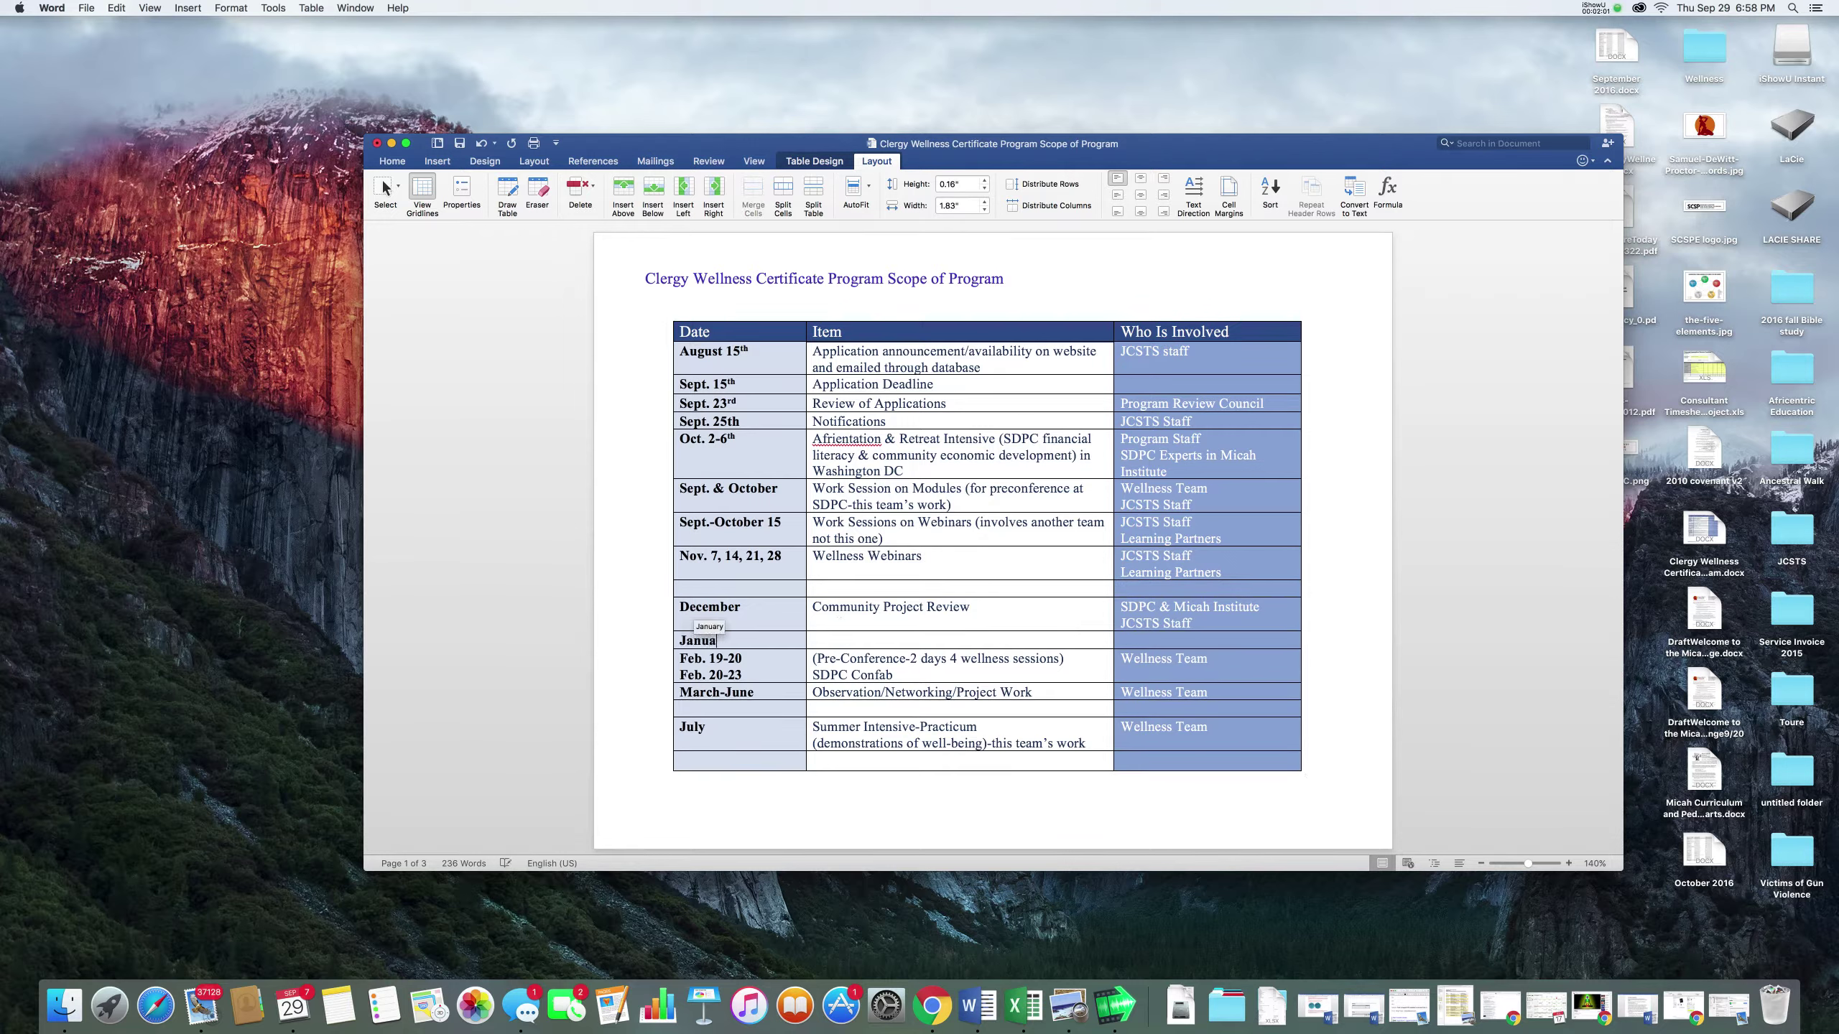
type("ry-")
type("June ")
type("Online ")
type("Courses")
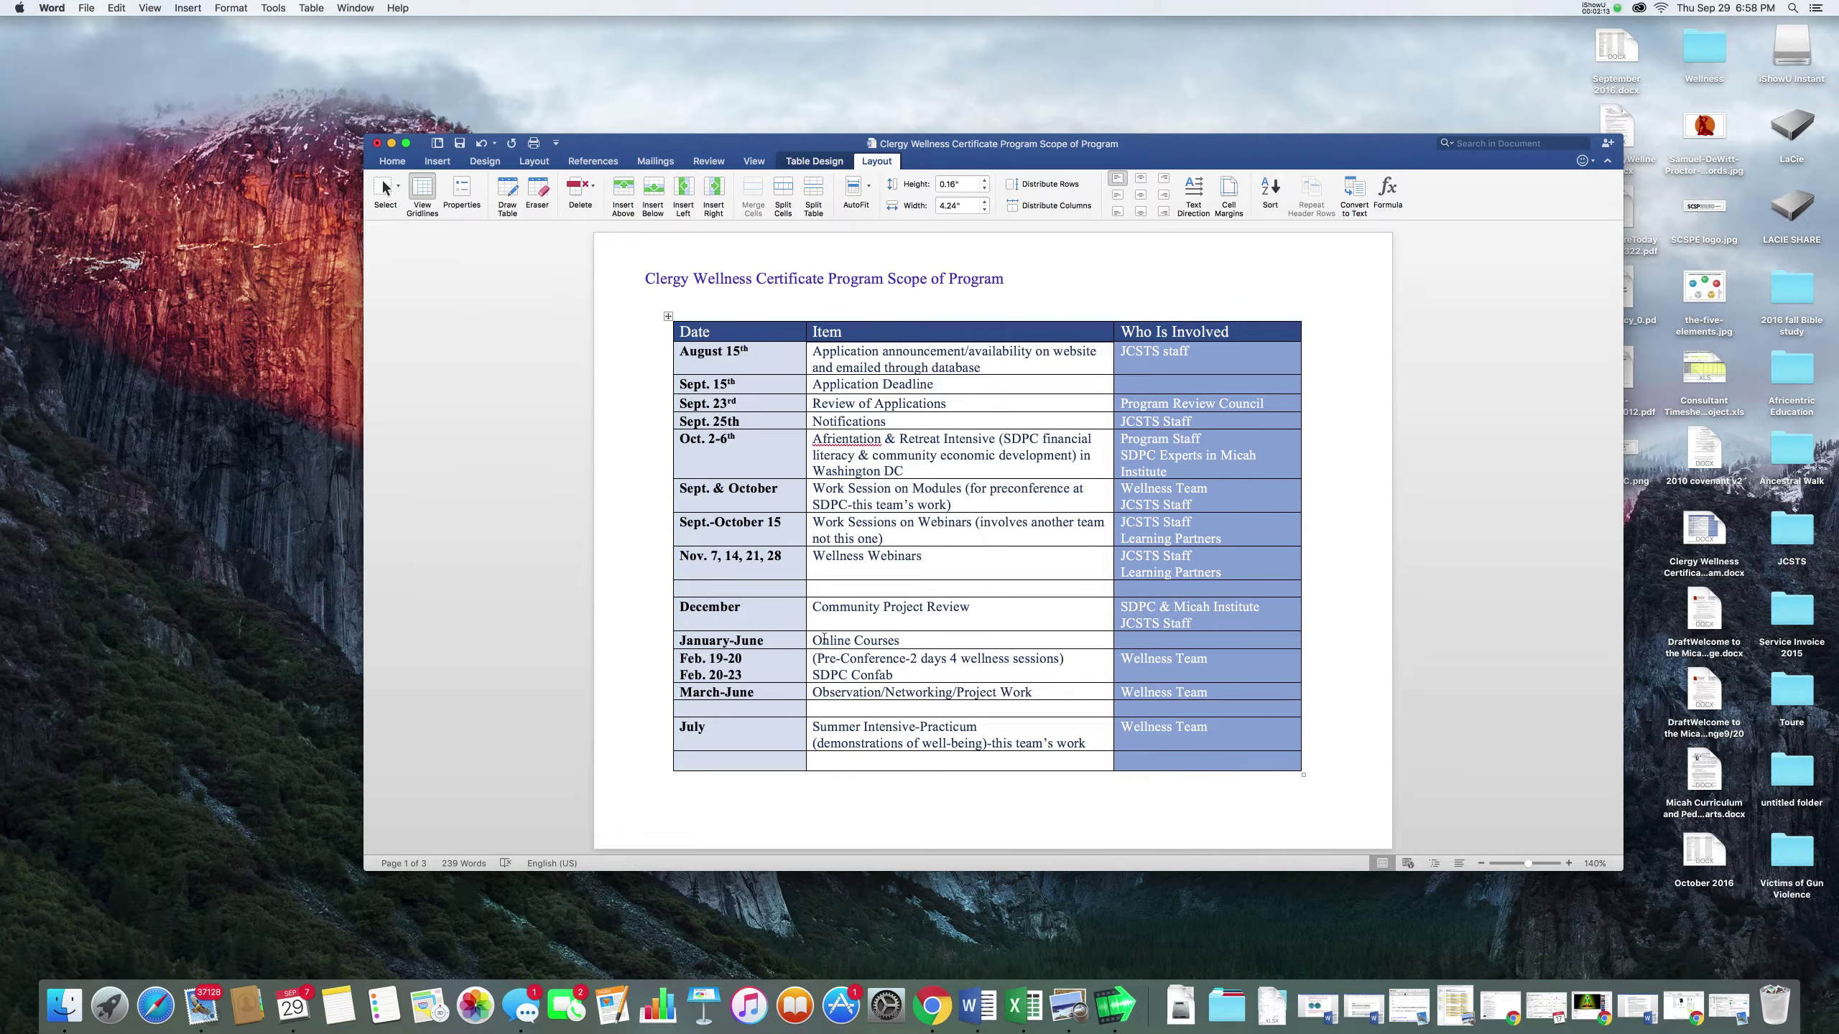
- Enter "Wellness Team" as who is involved in the January-June row and save the document
left_click(1131, 637)
type("Wellness Team")
left_click(1456, 559)
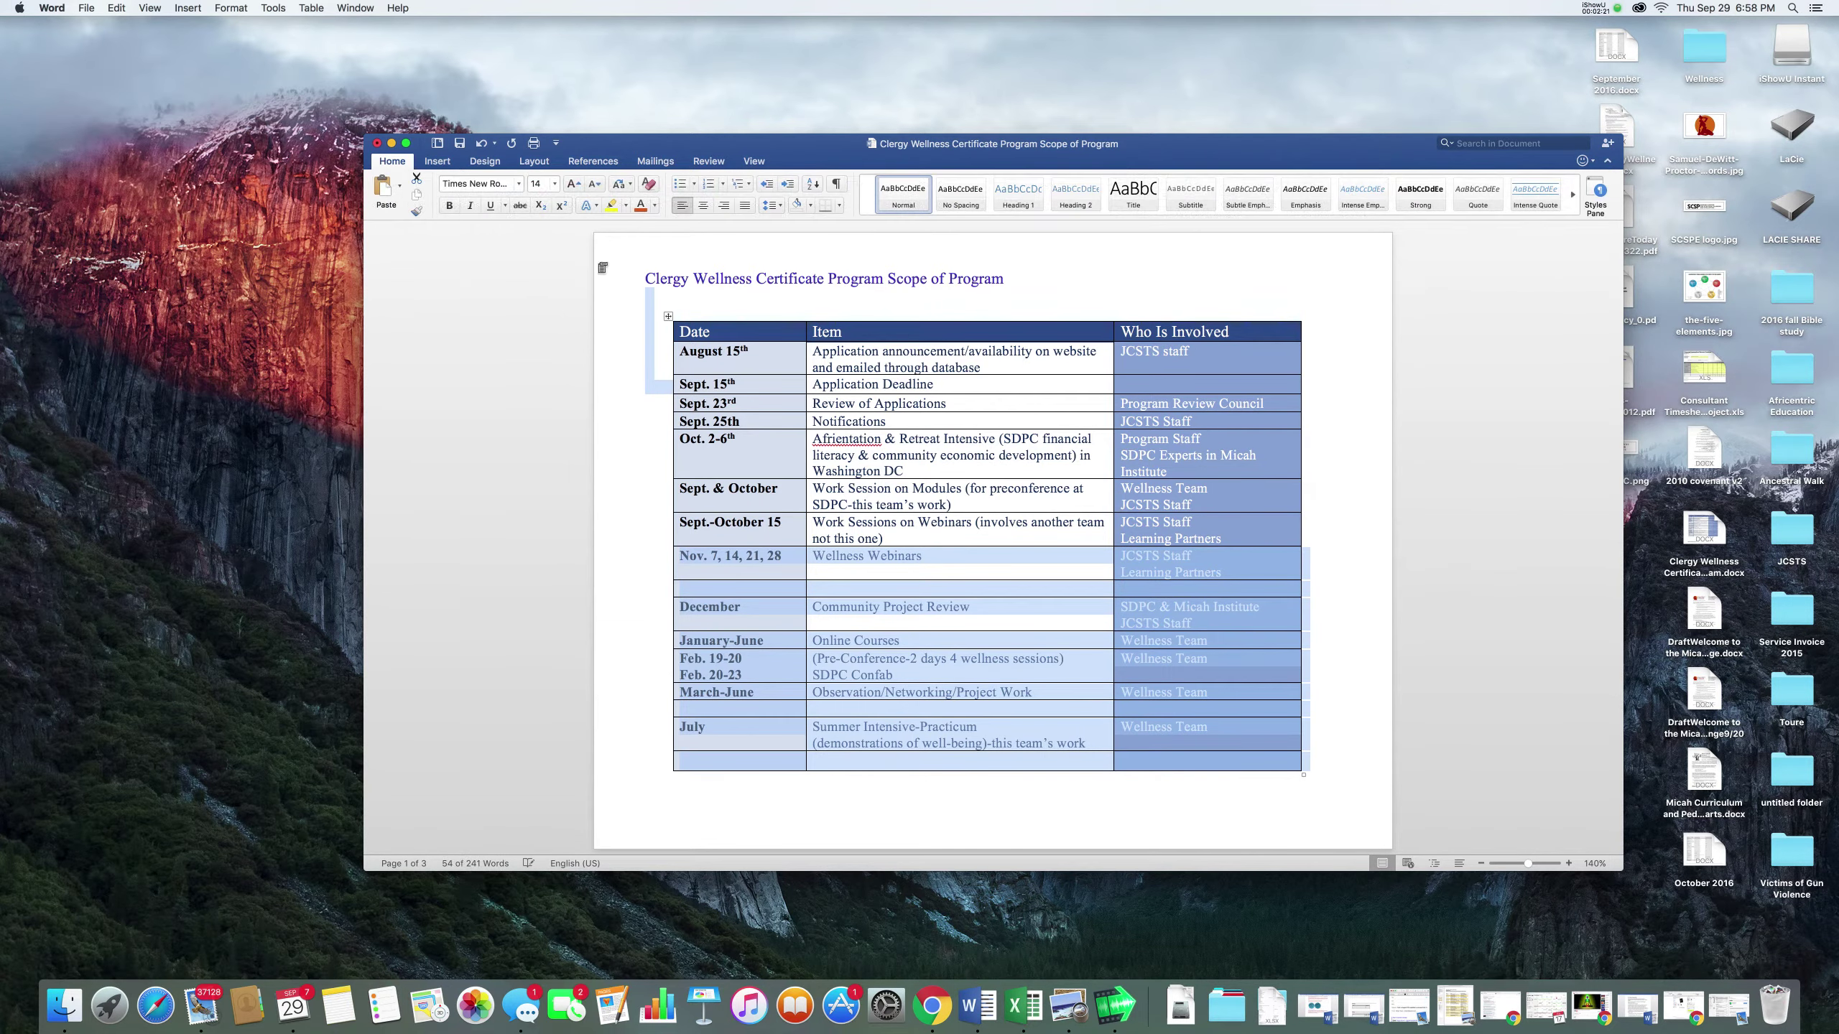
left_click(461, 144)
left_click(1356, 556)
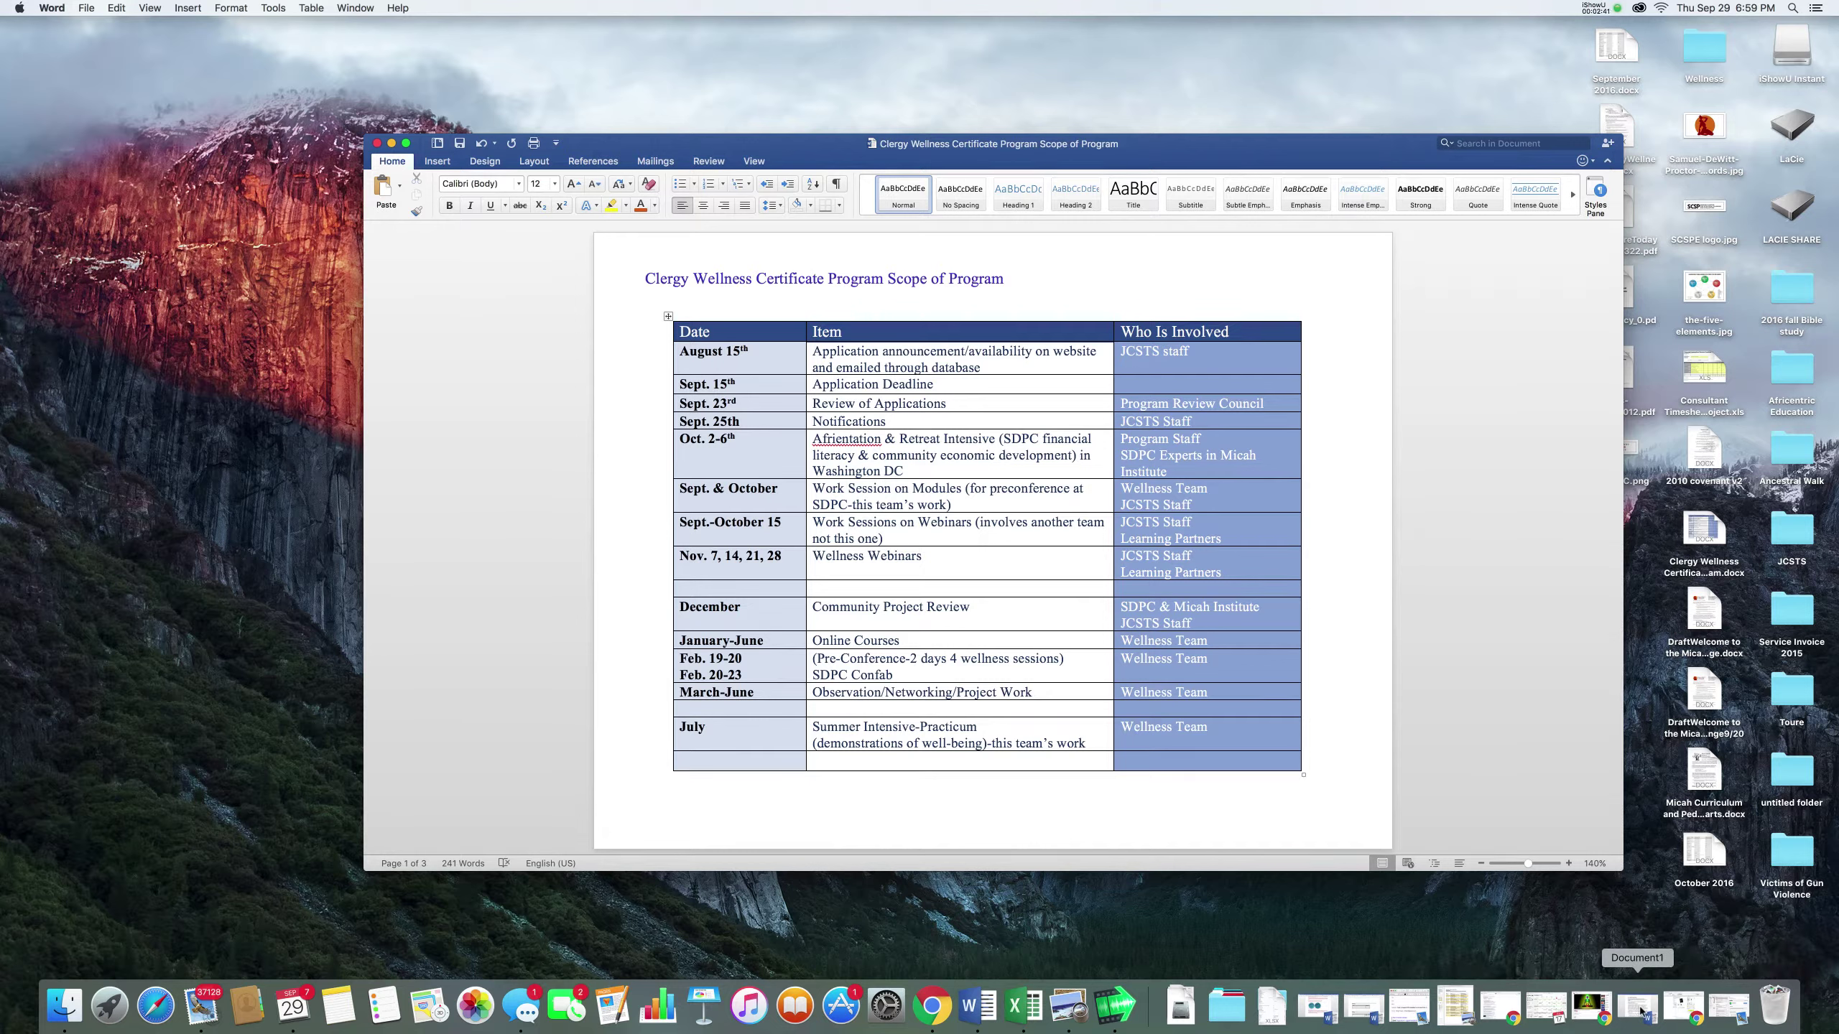
- Open the Micah Curriculum and Pedagogy document from the desktop and move its window higher on the screen
left_click(1696, 768)
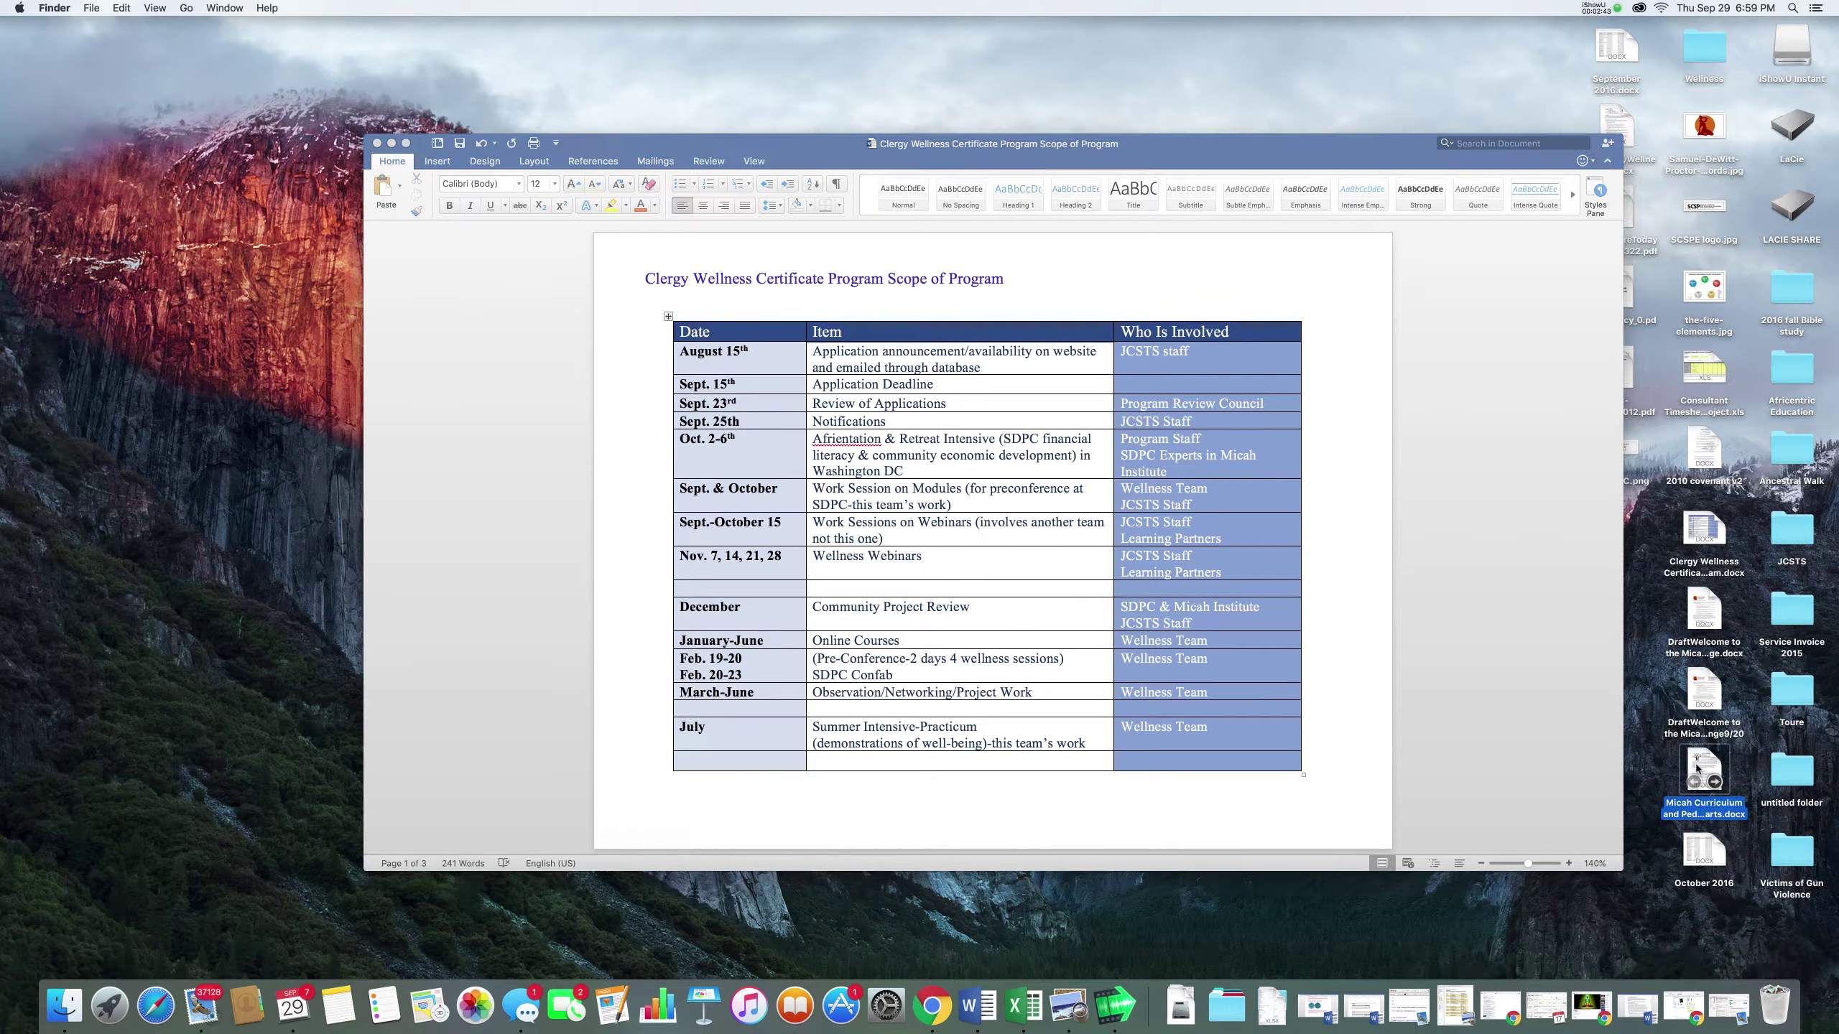
double_click(1696, 768)
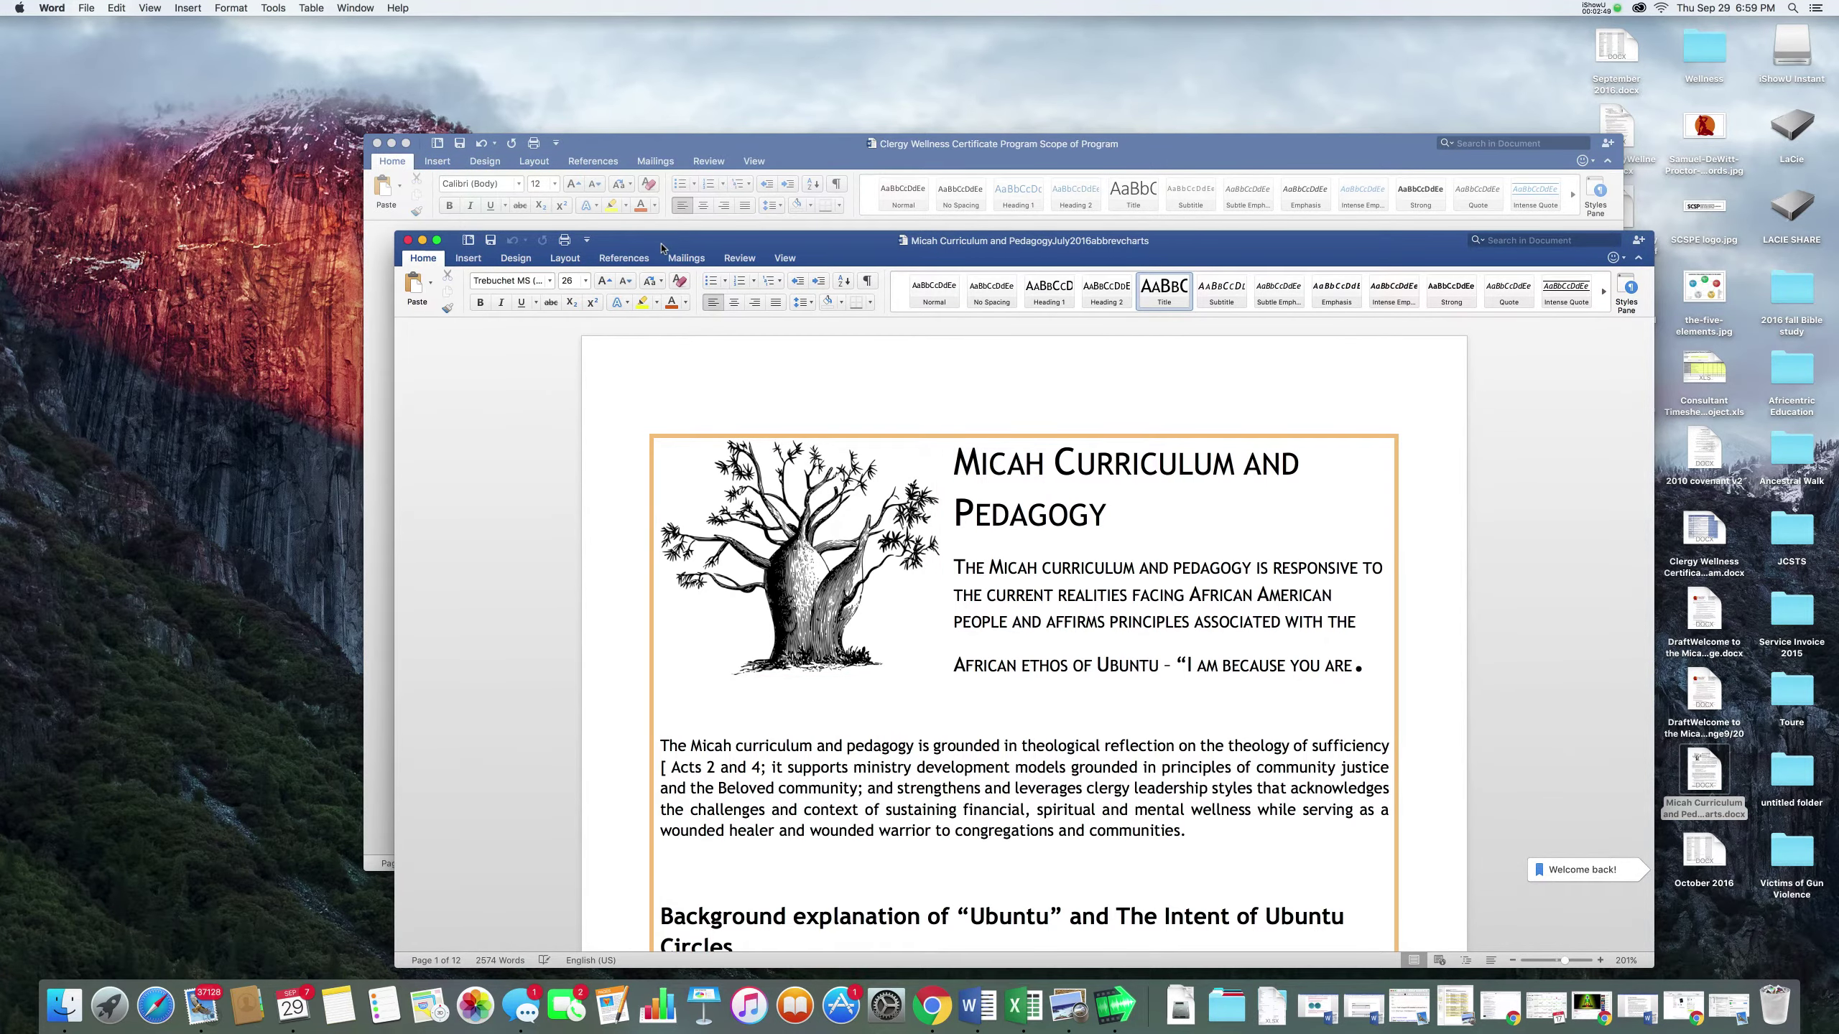
left_click_drag(661, 247, 588, 107)
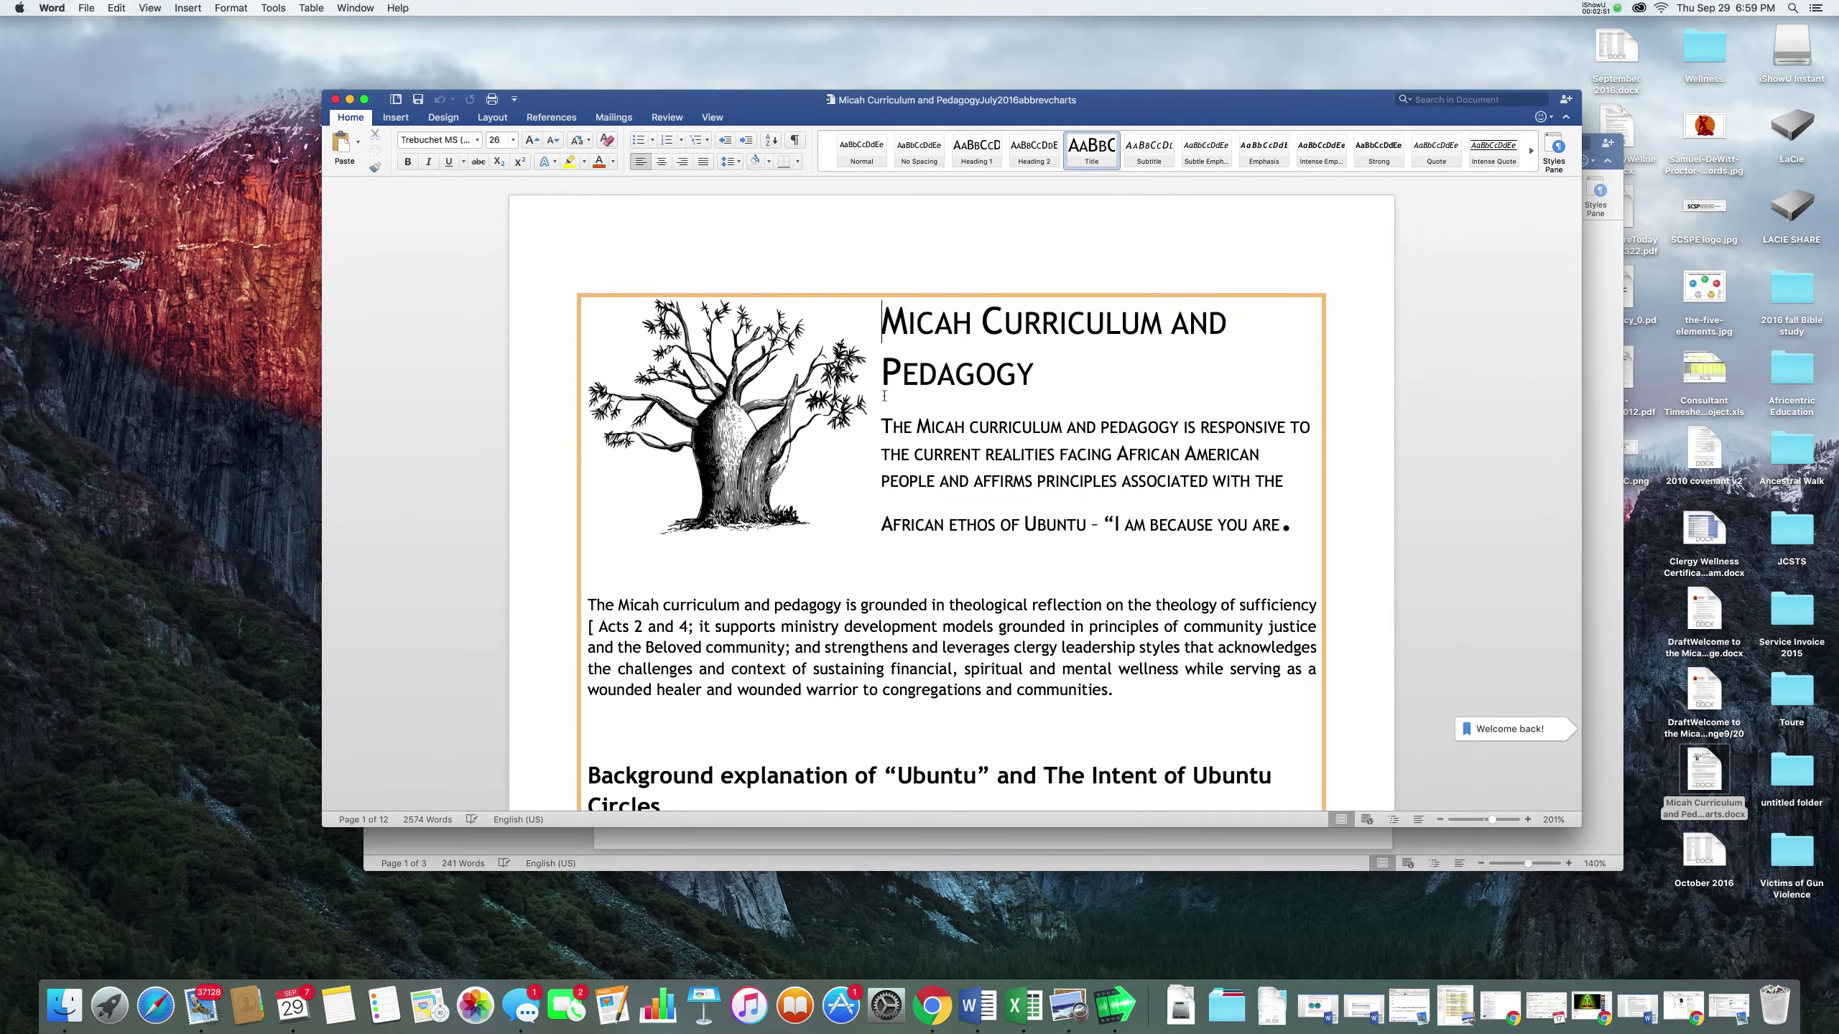
- Change the Micah Curriculum document's view to show one whole page at a time
scroll(884, 395, "down", 2)
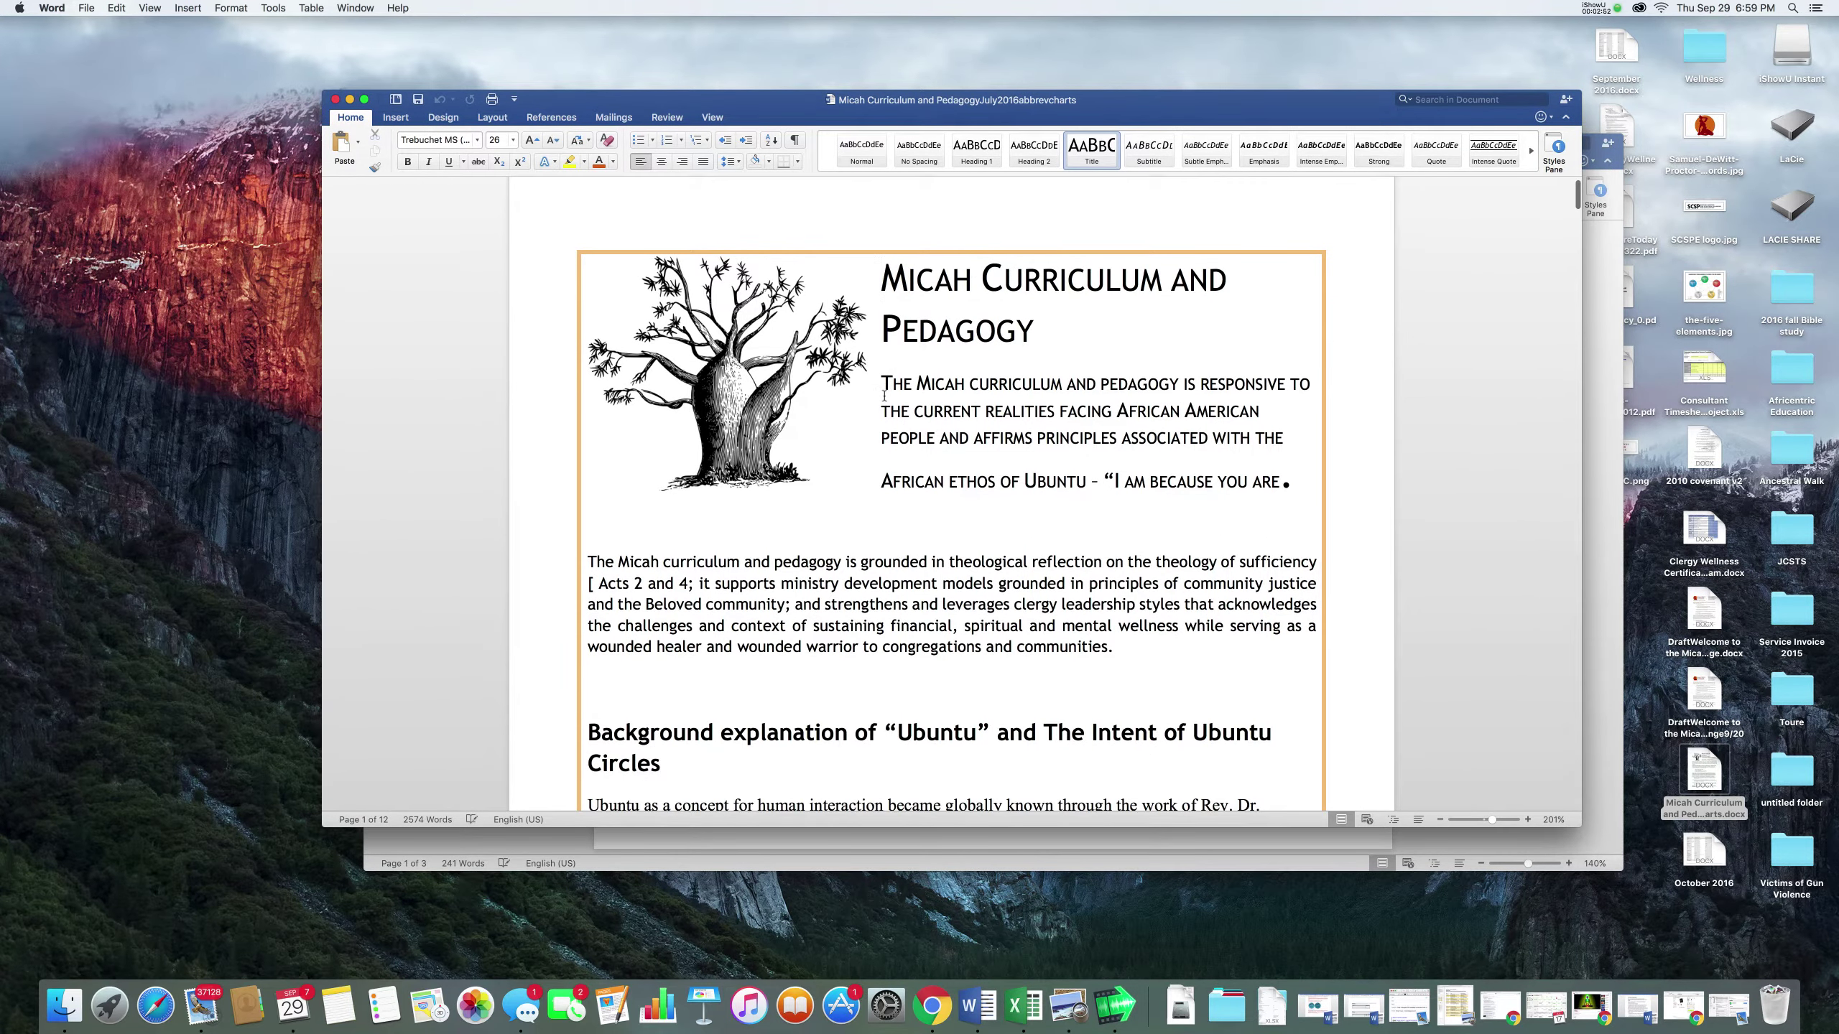
left_click(713, 117)
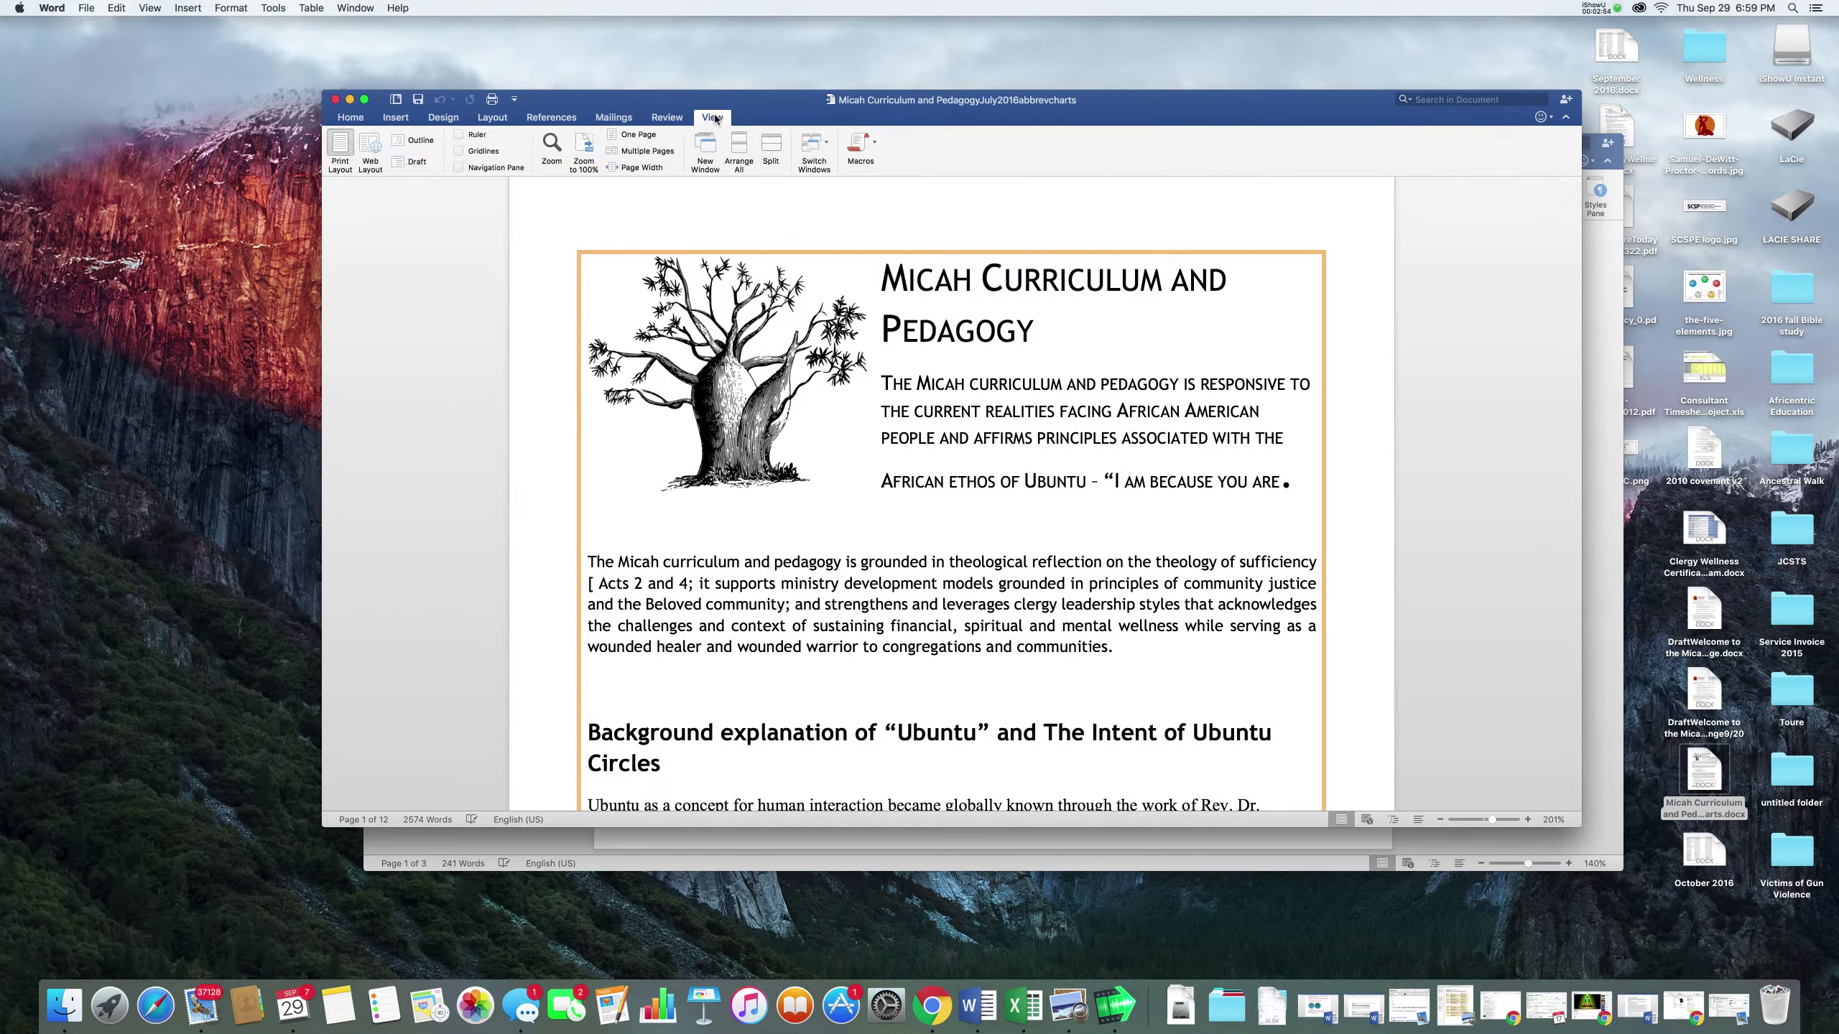
left_click(583, 149)
left_click(637, 151)
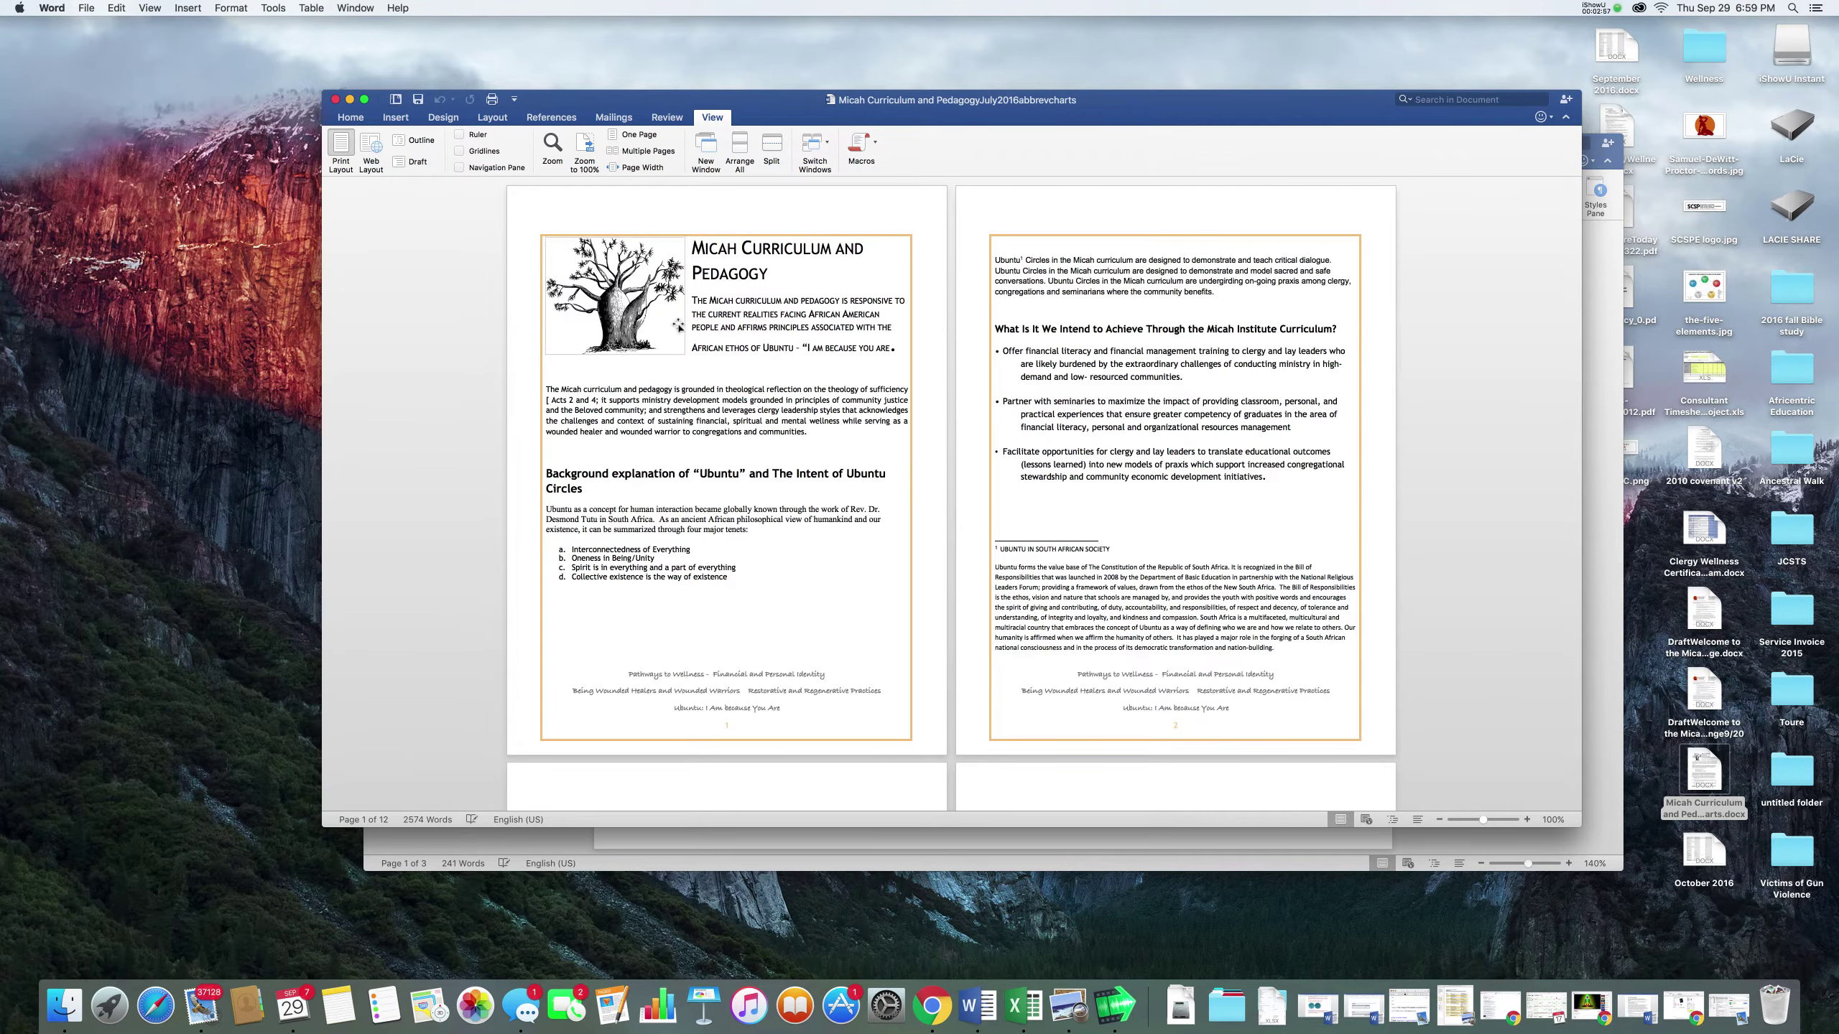
left_click(637, 135)
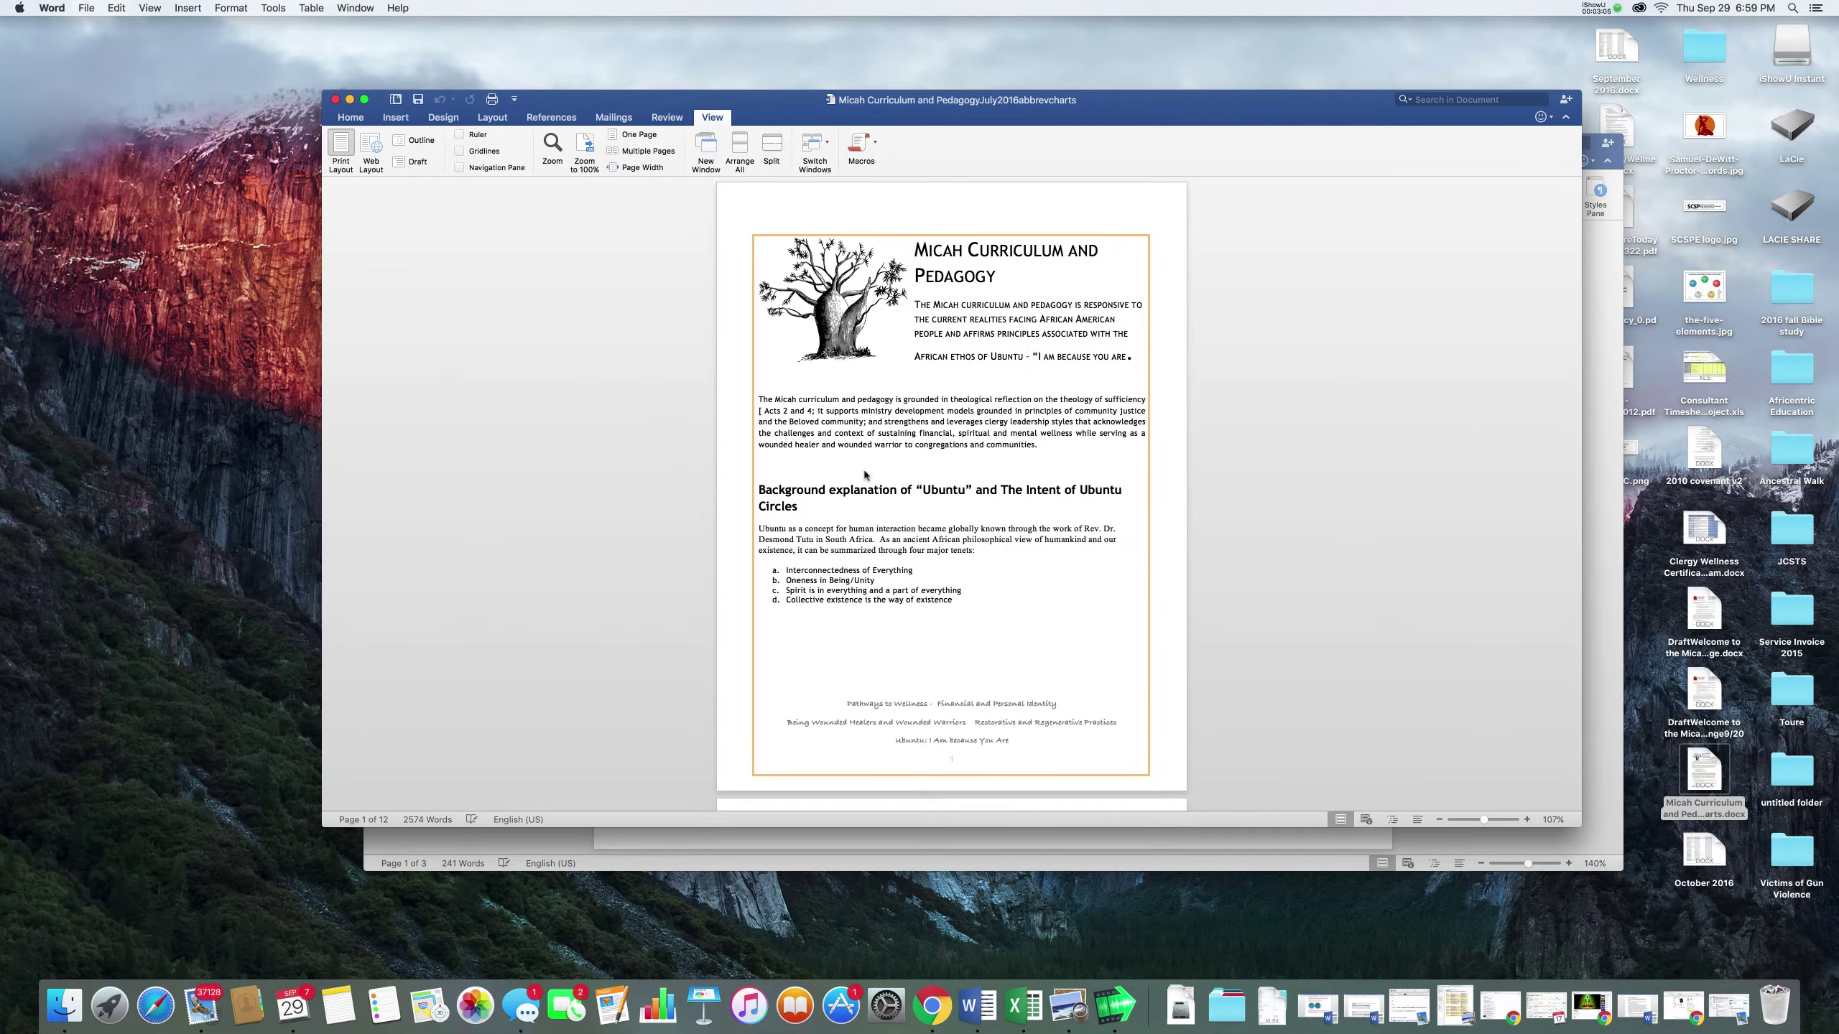
- Review the curriculum's aims, integrated content overview, delivery methods and the example Financial Literacy module with its topics
scroll(941, 521, "down", 10)
scroll(966, 556, "down", 12)
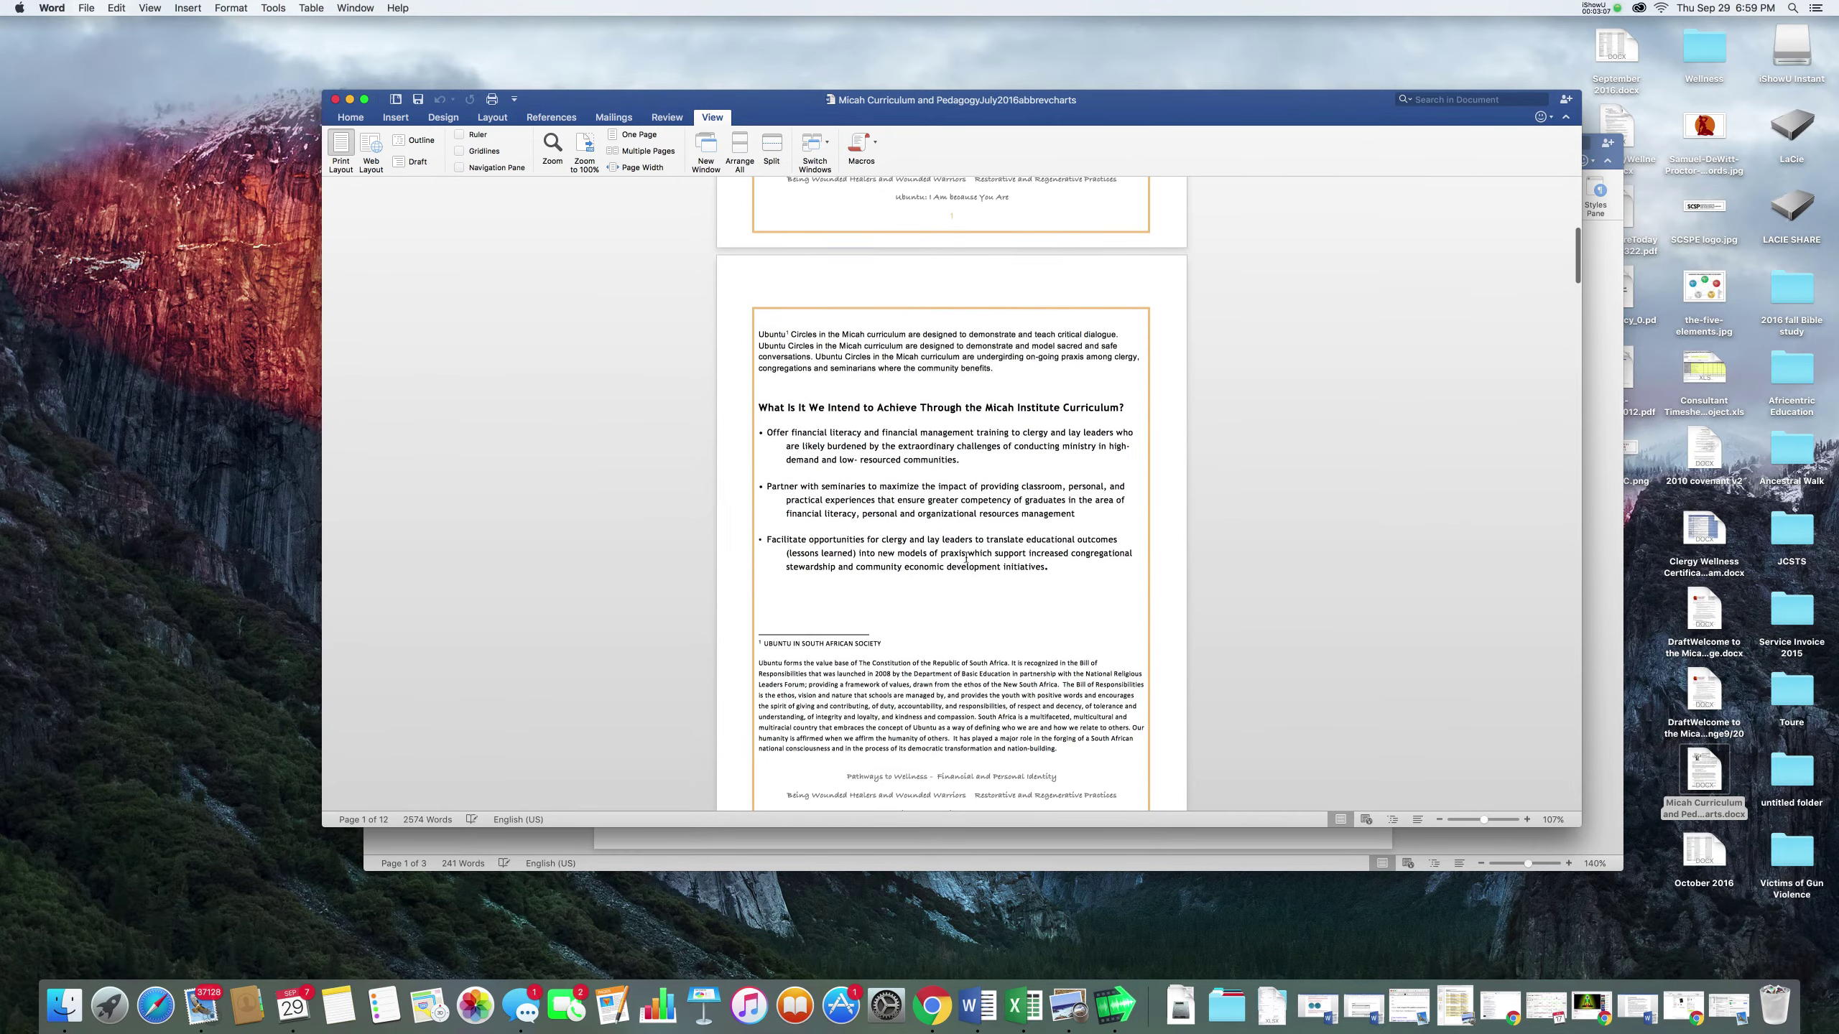
scroll(970, 561, "down", 20)
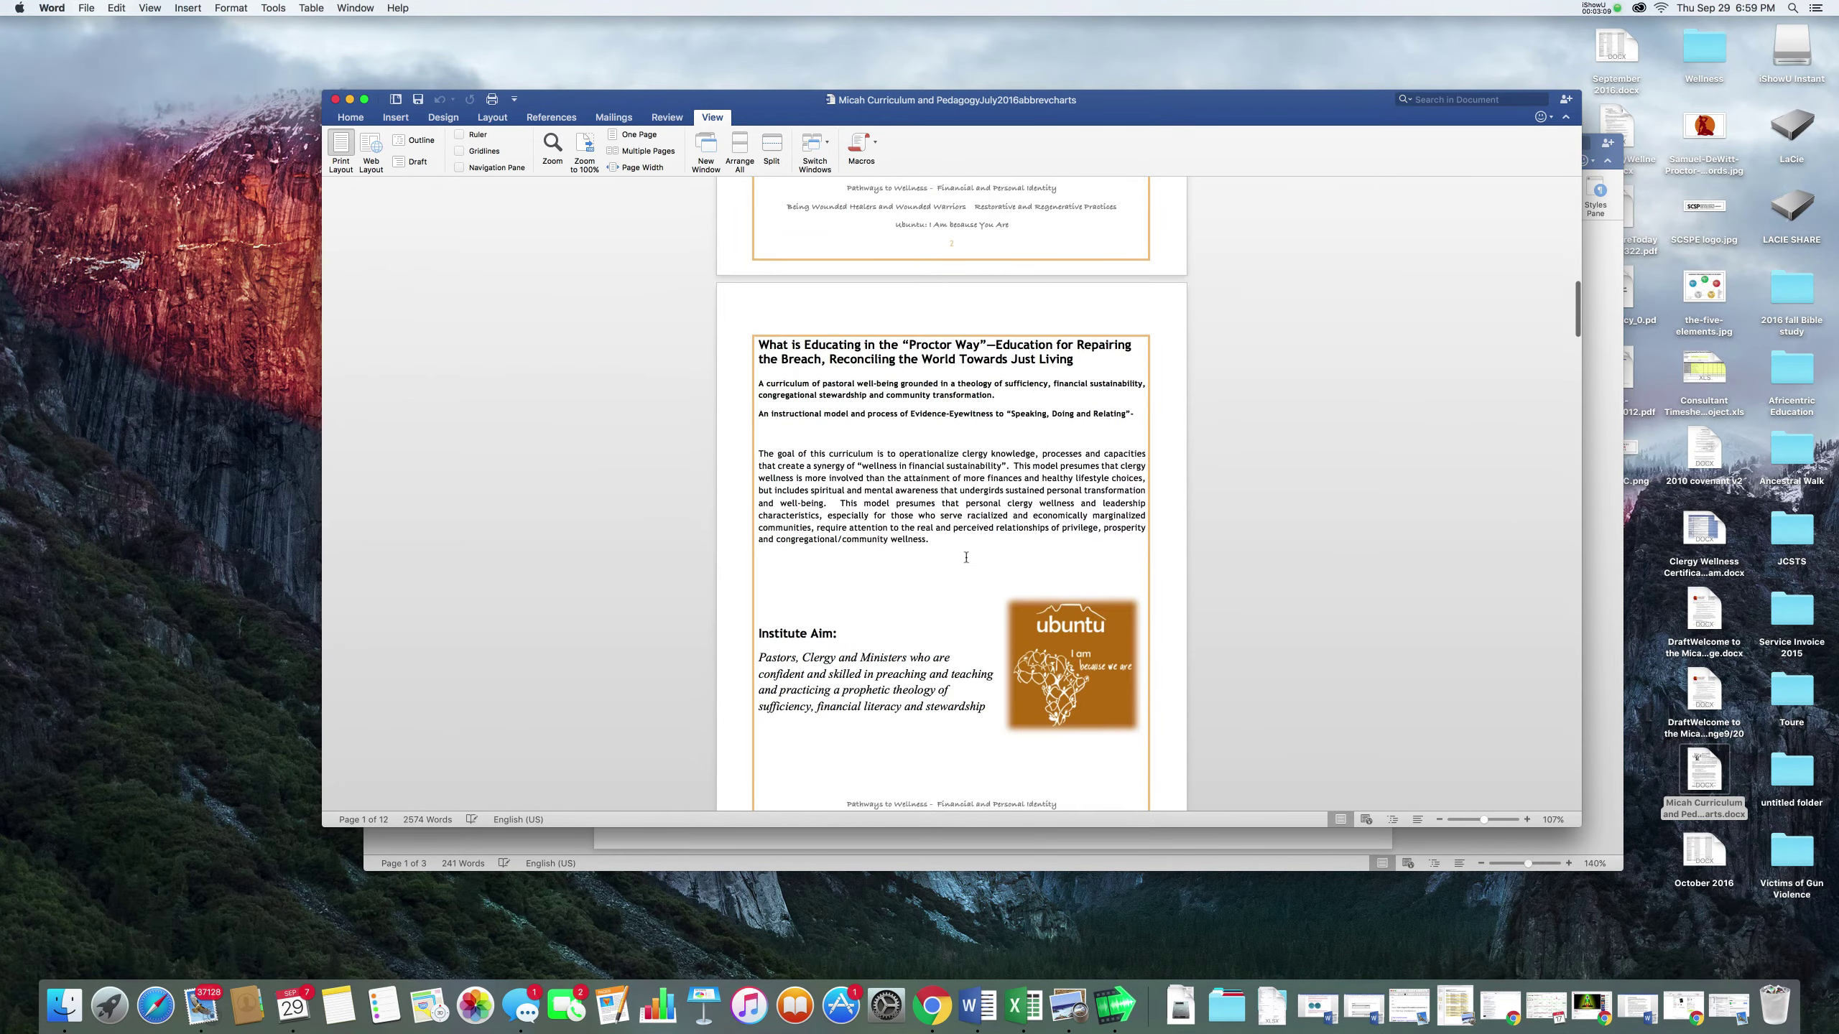
scroll(966, 557, "down", 1)
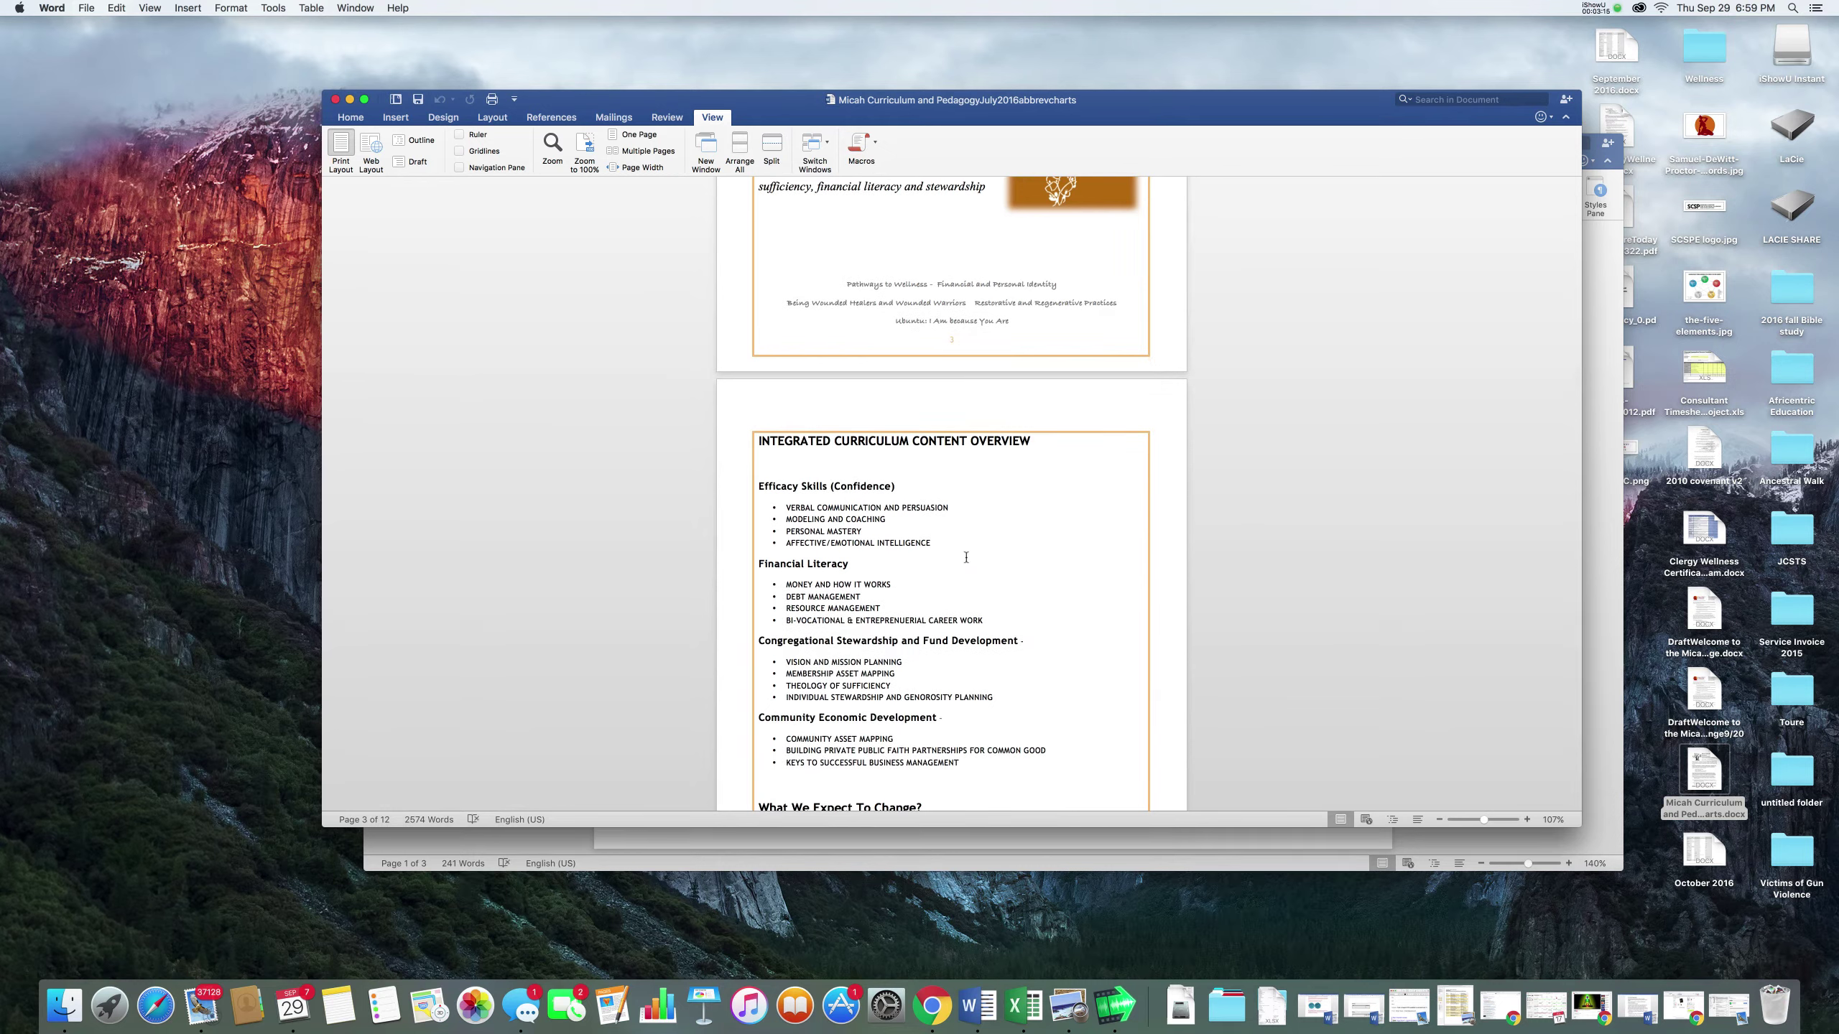
scroll(965, 550, "down", 5)
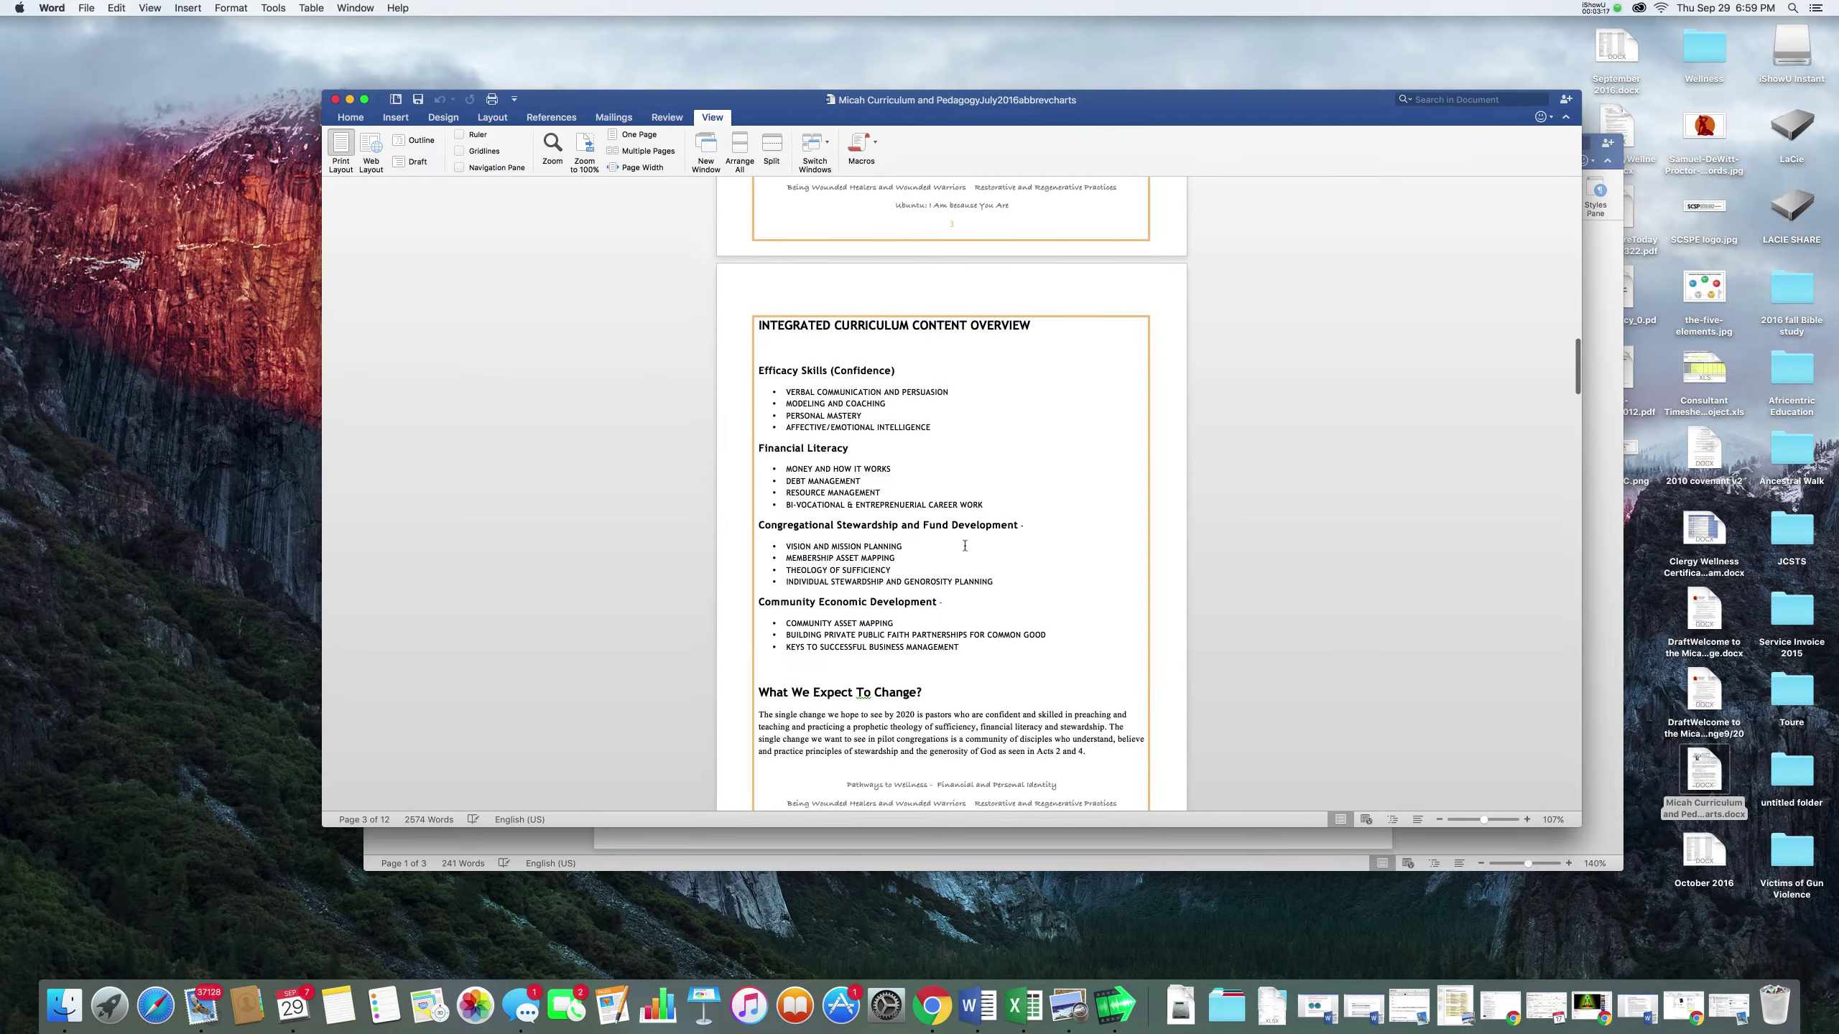
scroll(964, 545, "down", 1)
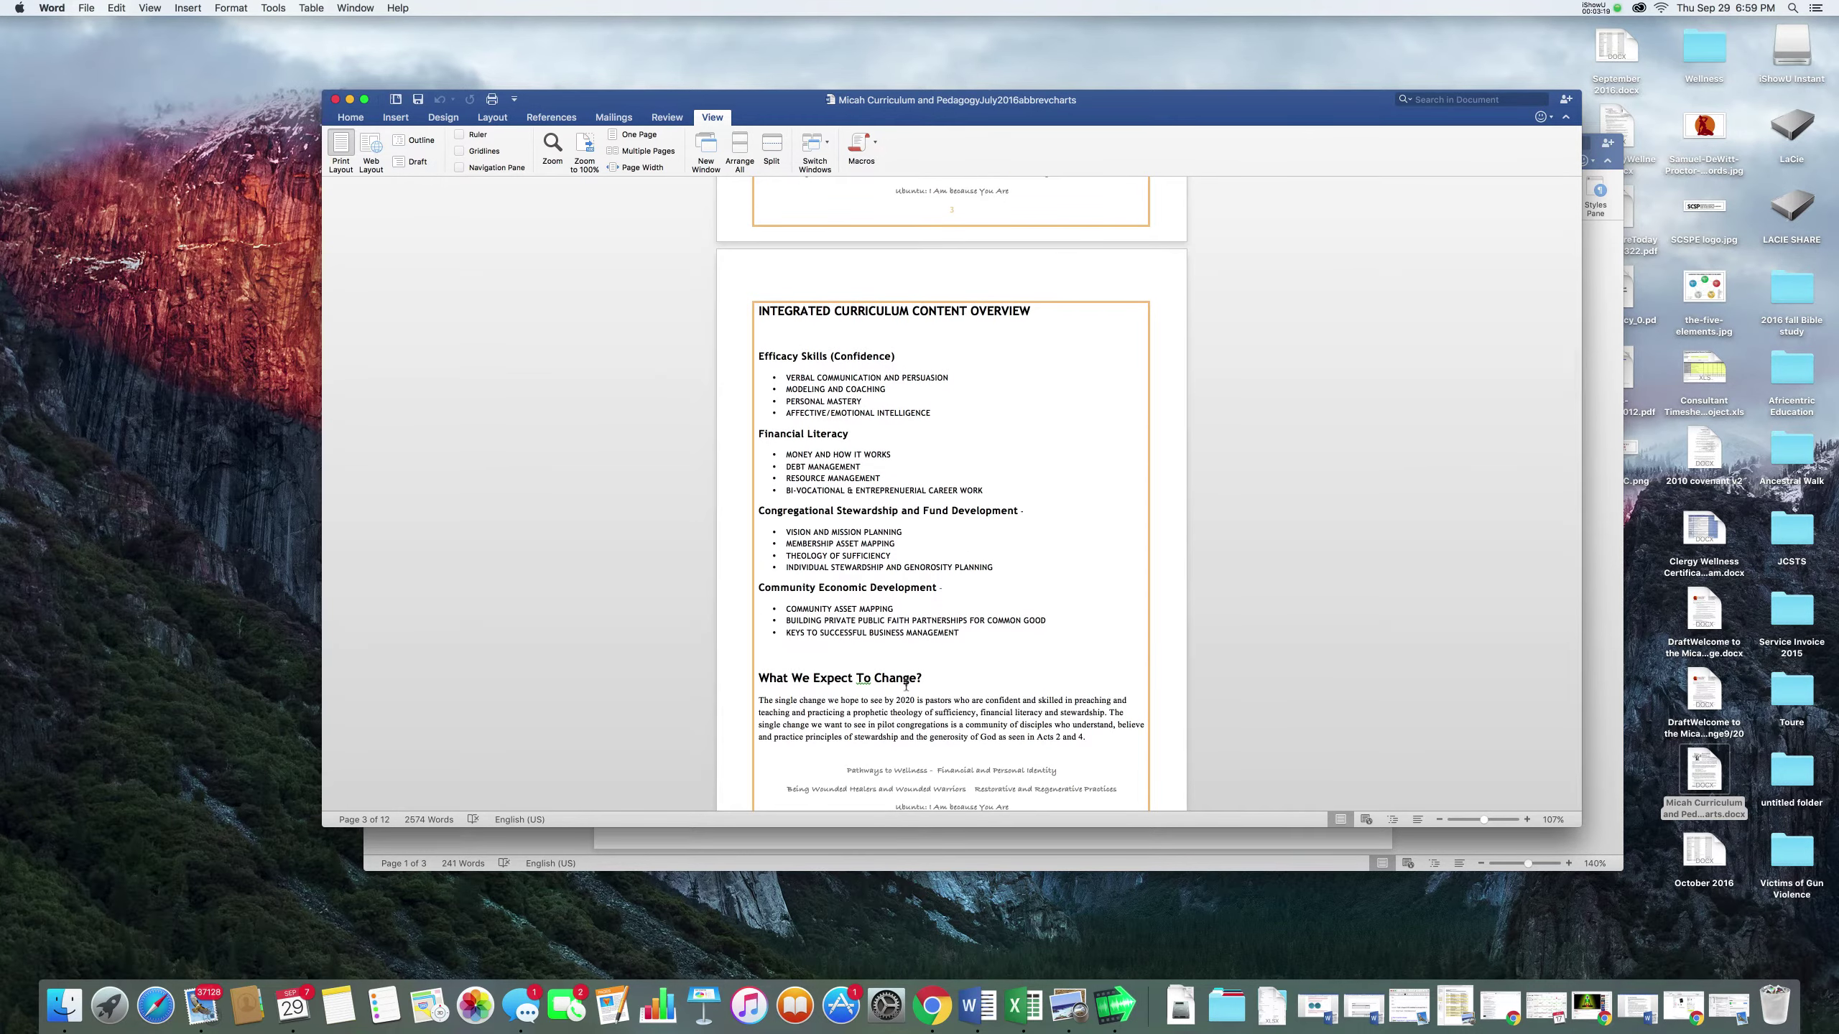
scroll(945, 675, "down", 15)
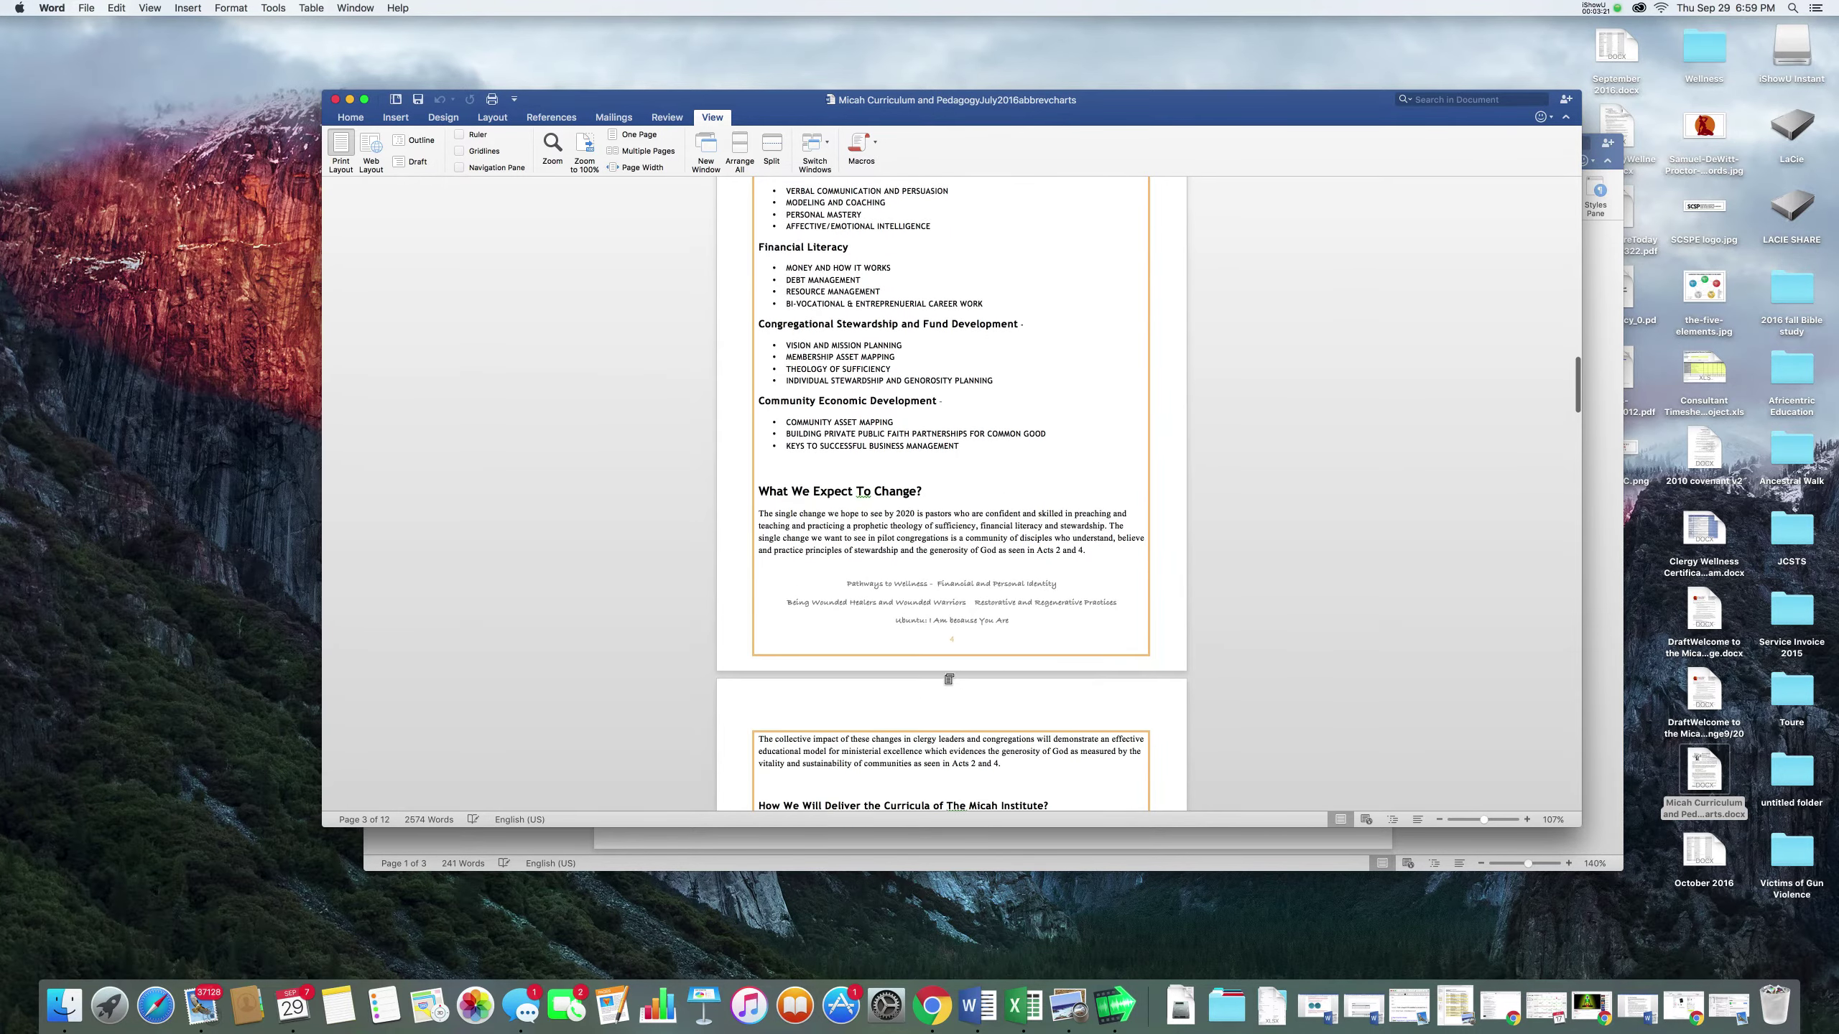
scroll(948, 679, "down", 15)
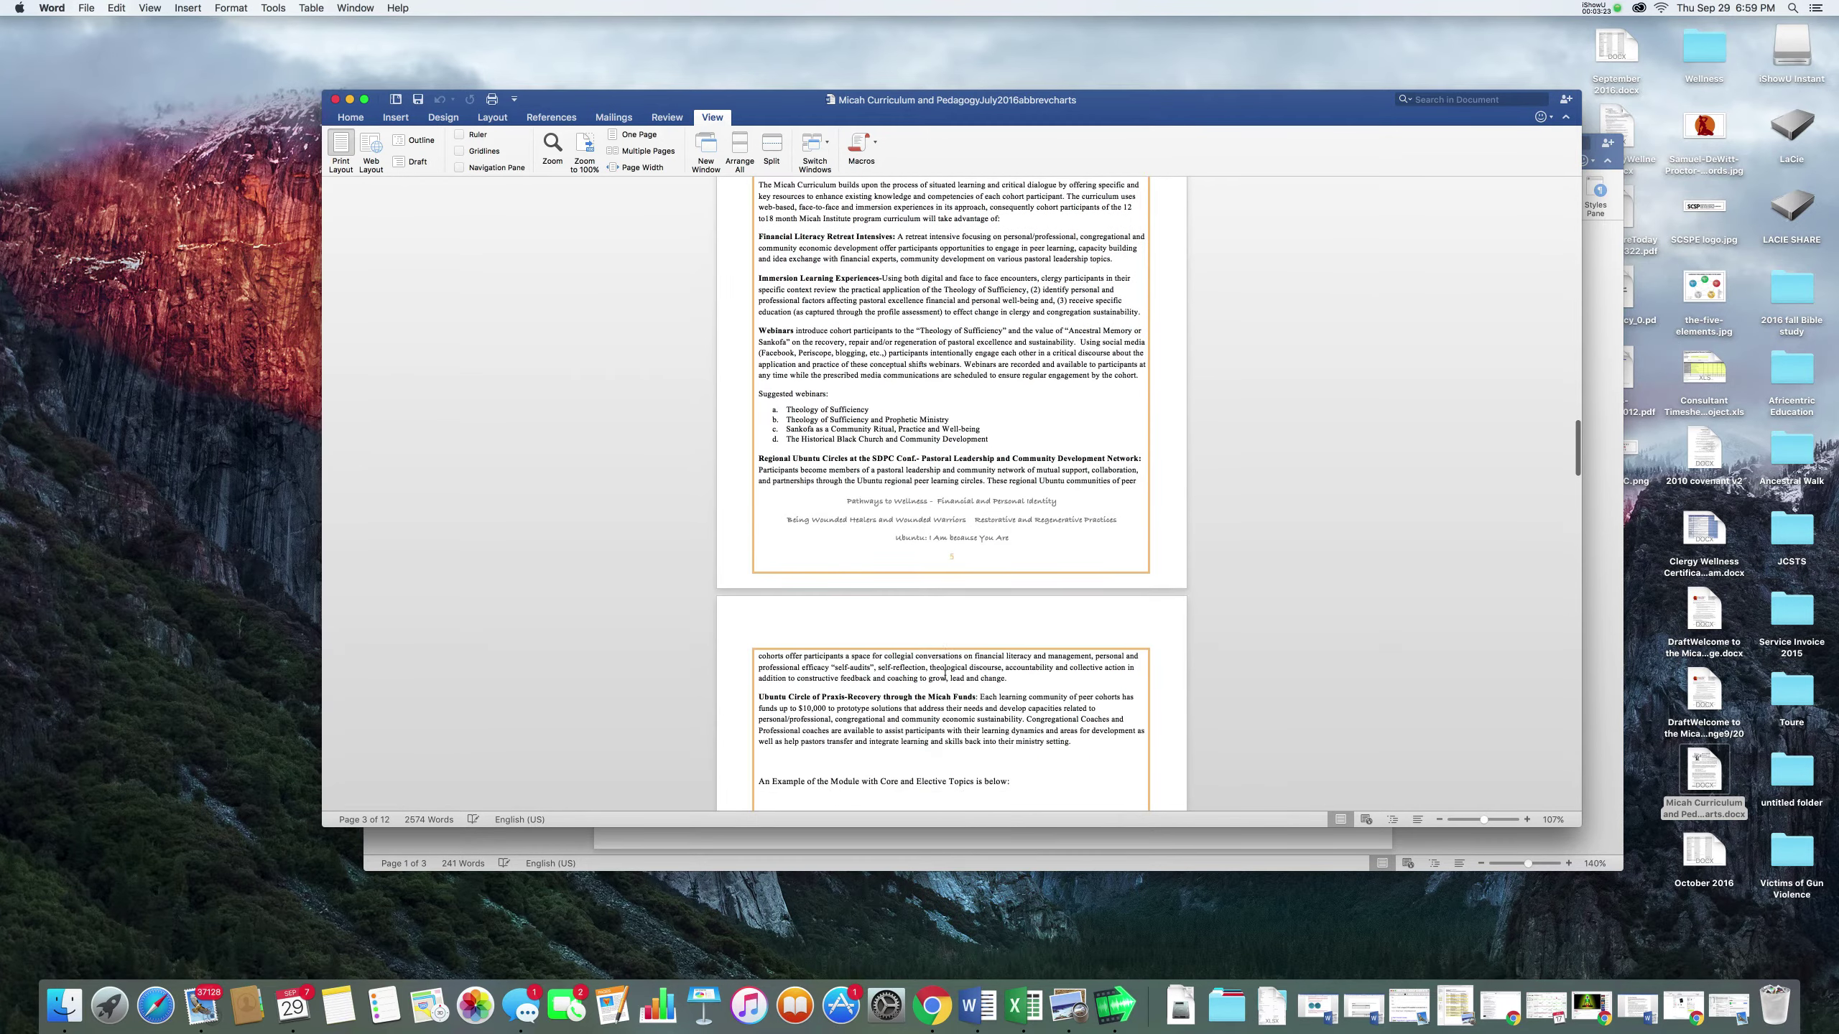
scroll(945, 675, "down", 1)
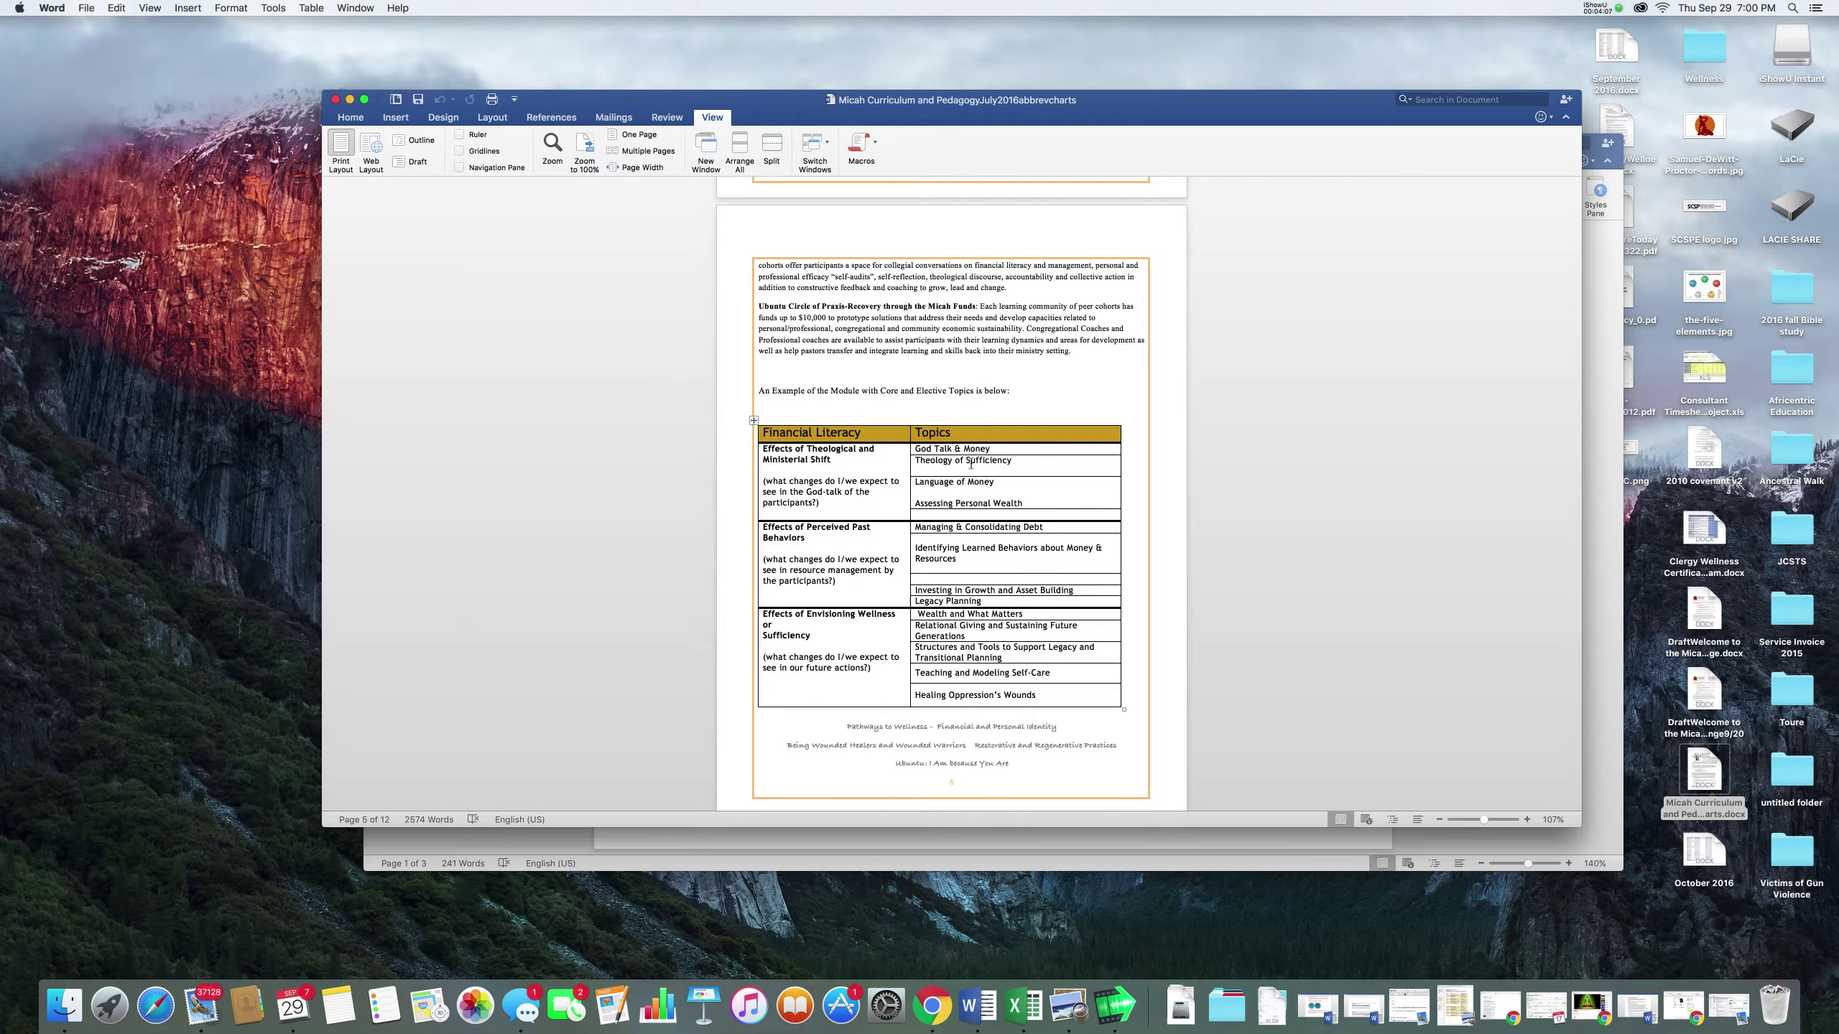
- Review the Micah Learning Pathway outcomes and the section on how achievement of the goals is determined
scroll(972, 464, "down", 8)
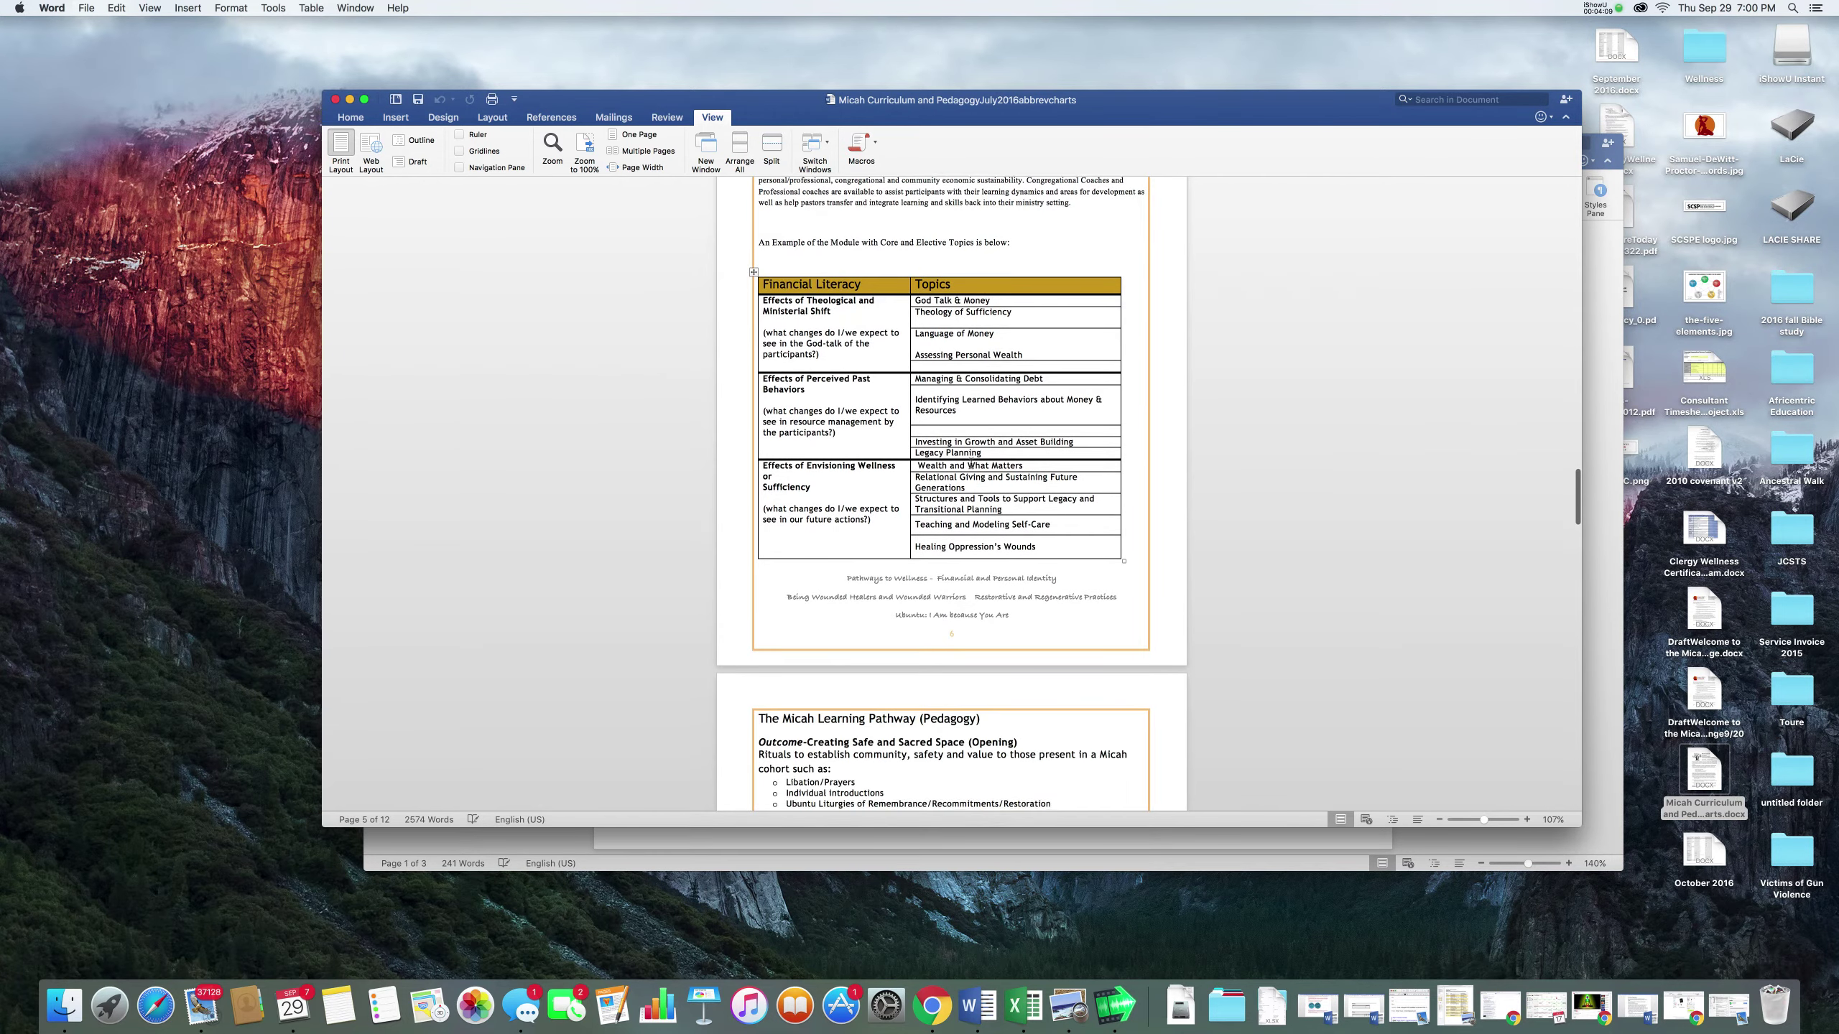
scroll(971, 464, "down", 9)
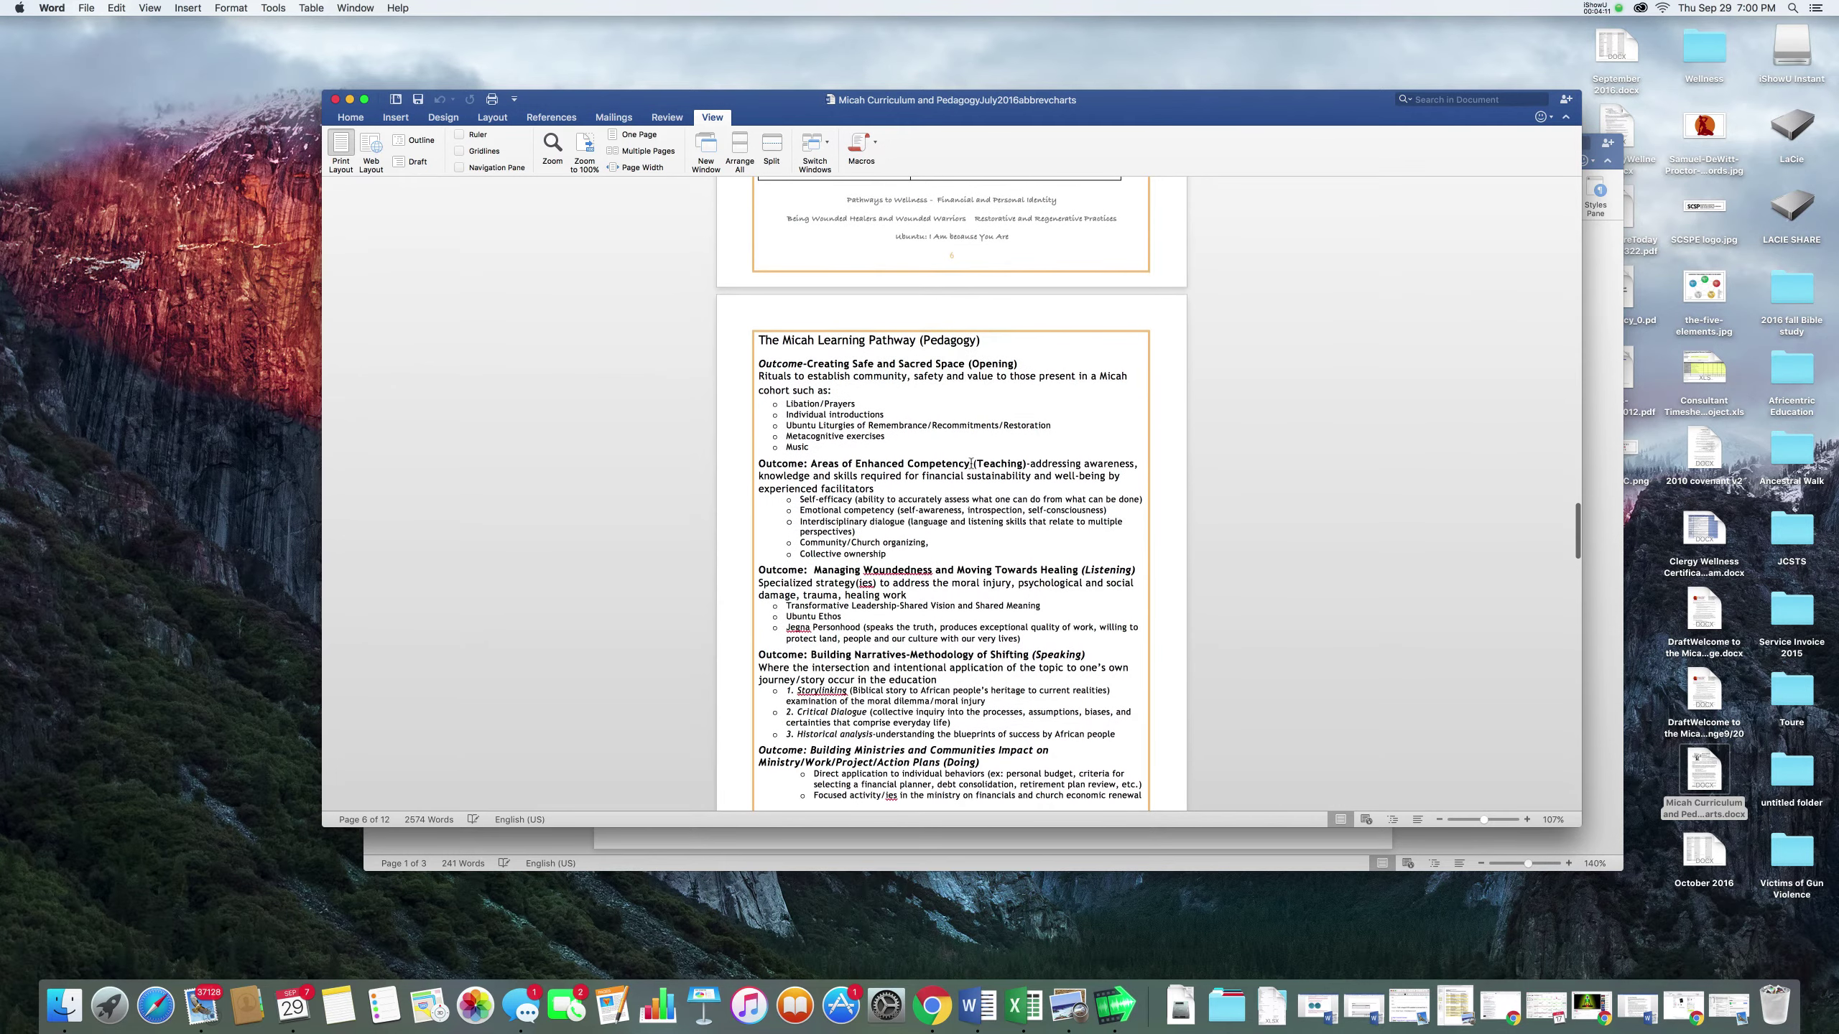
scroll(971, 464, "down", 1)
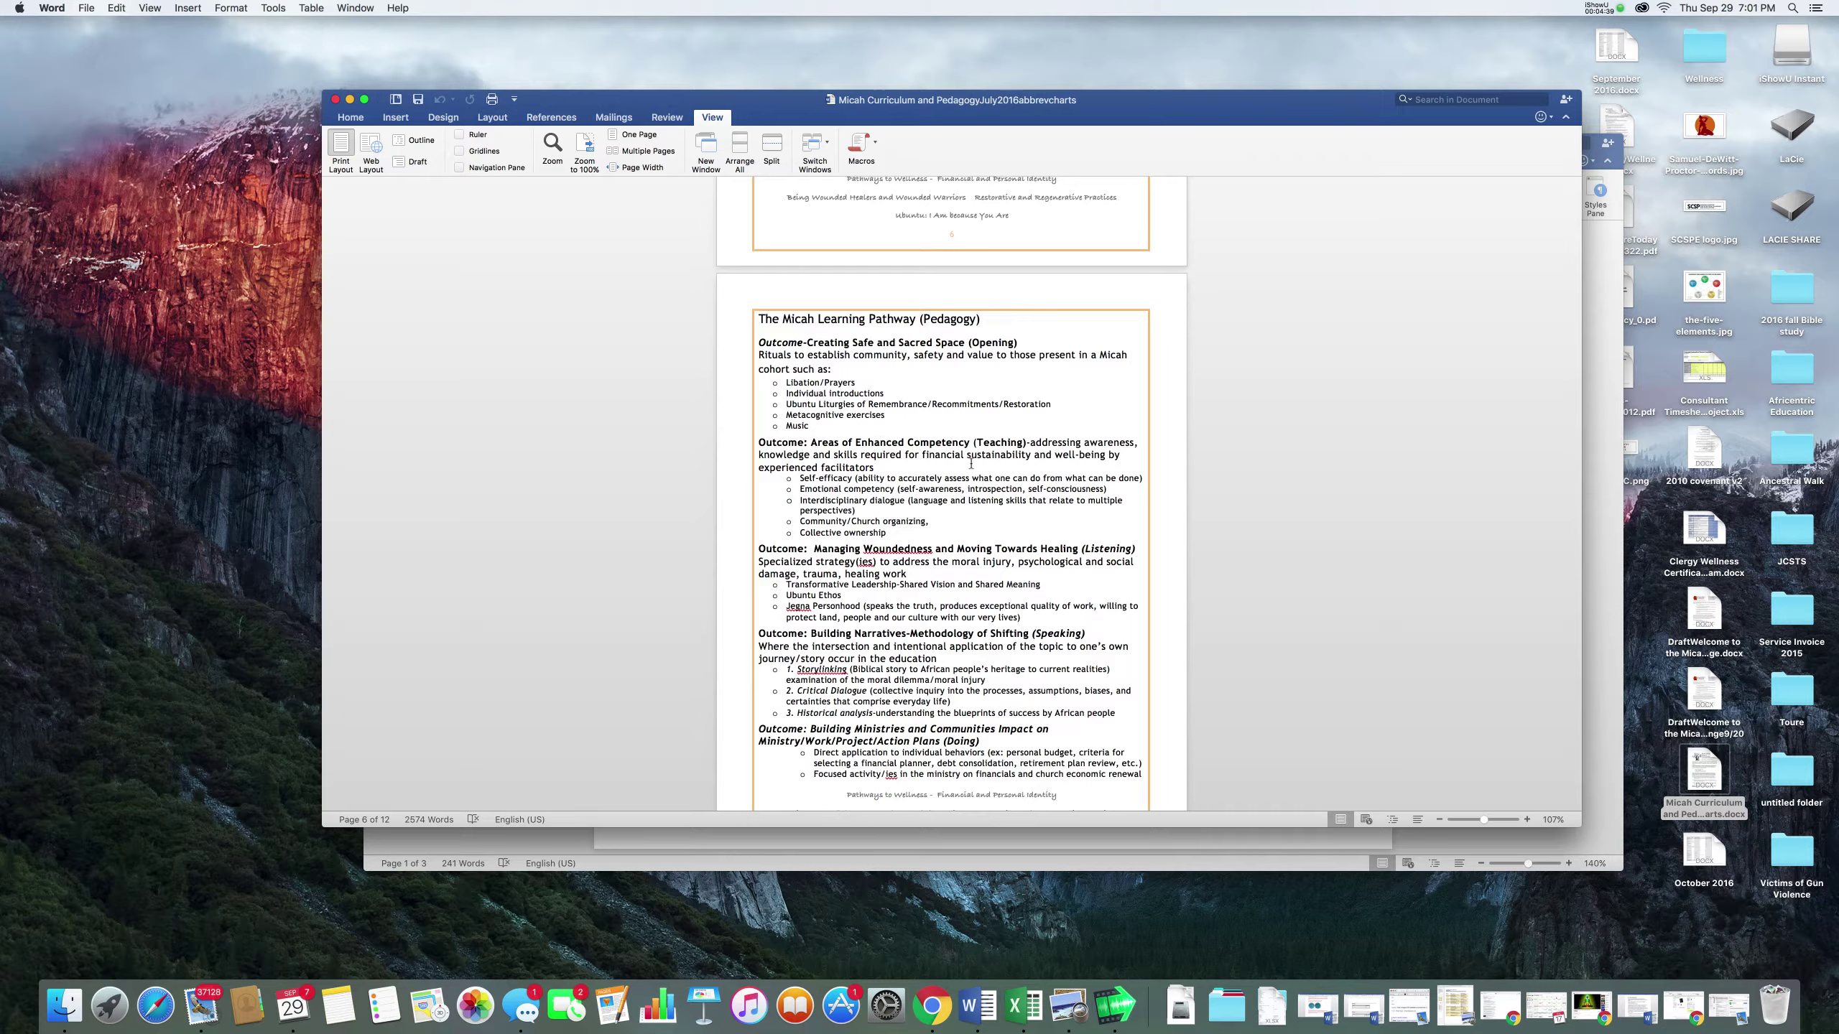
scroll(967, 516, "down", 3)
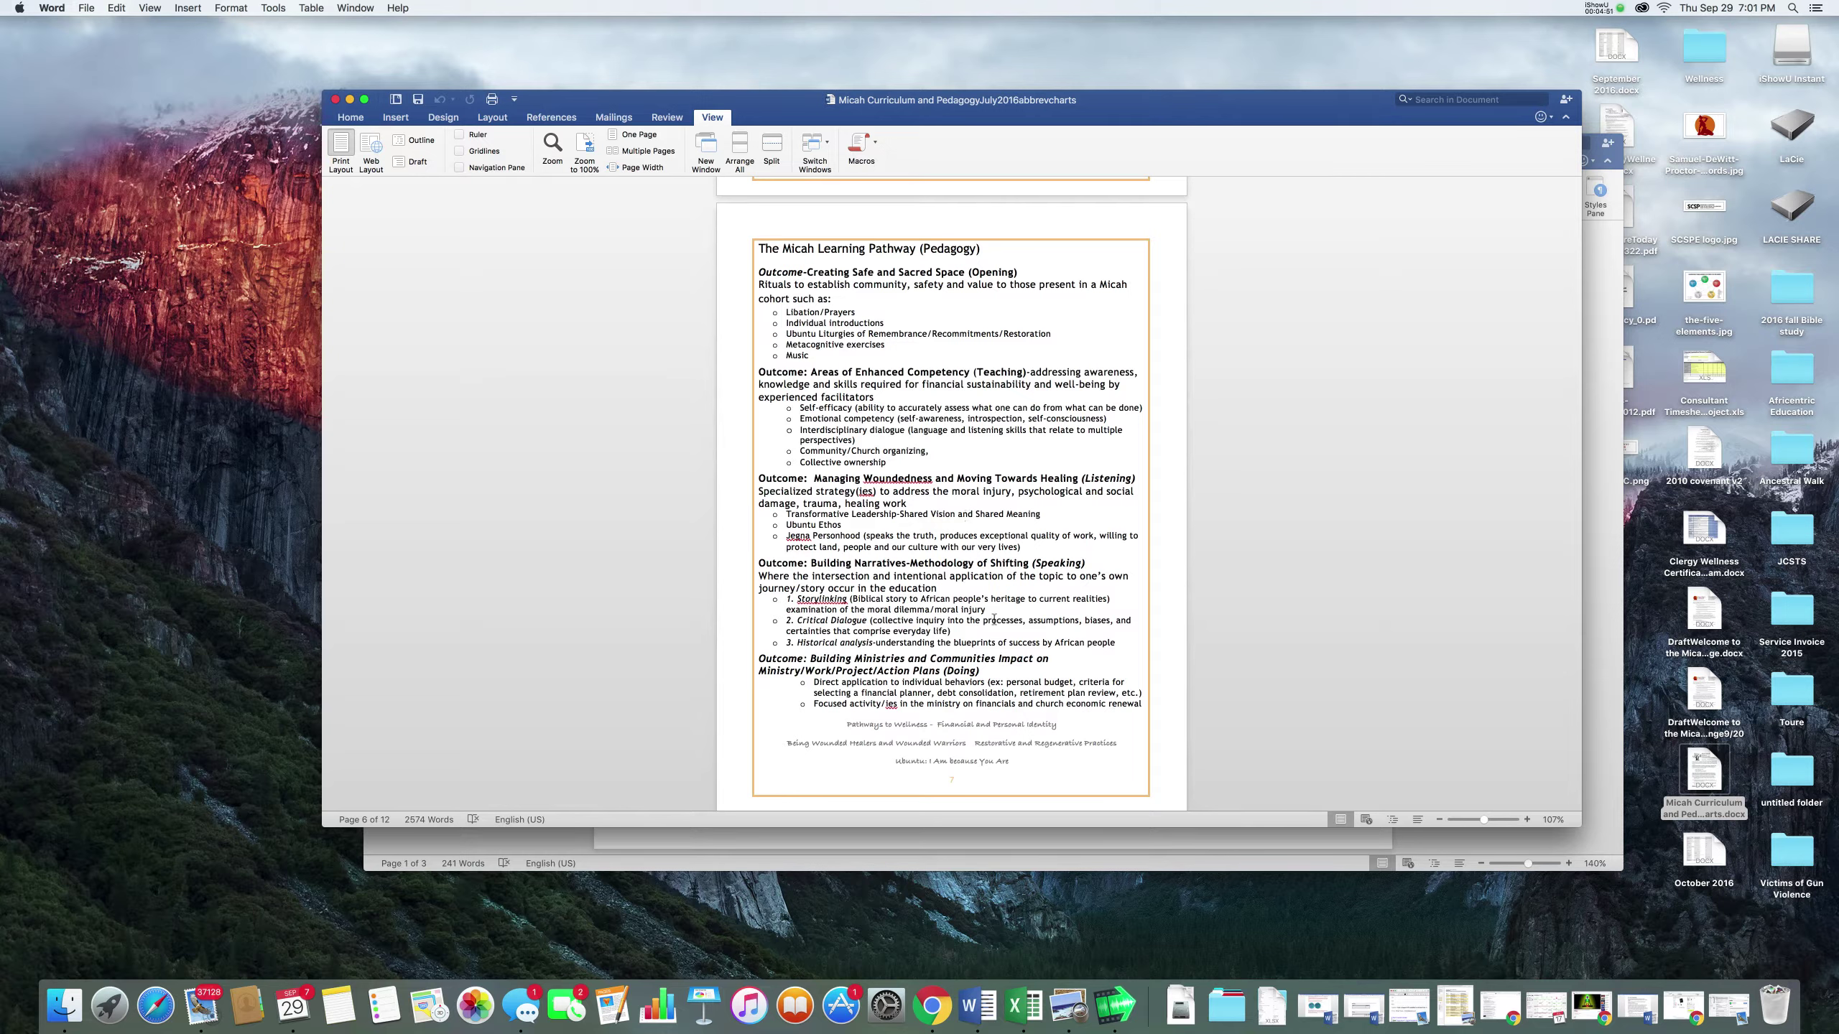
scroll(994, 615, "up", 1)
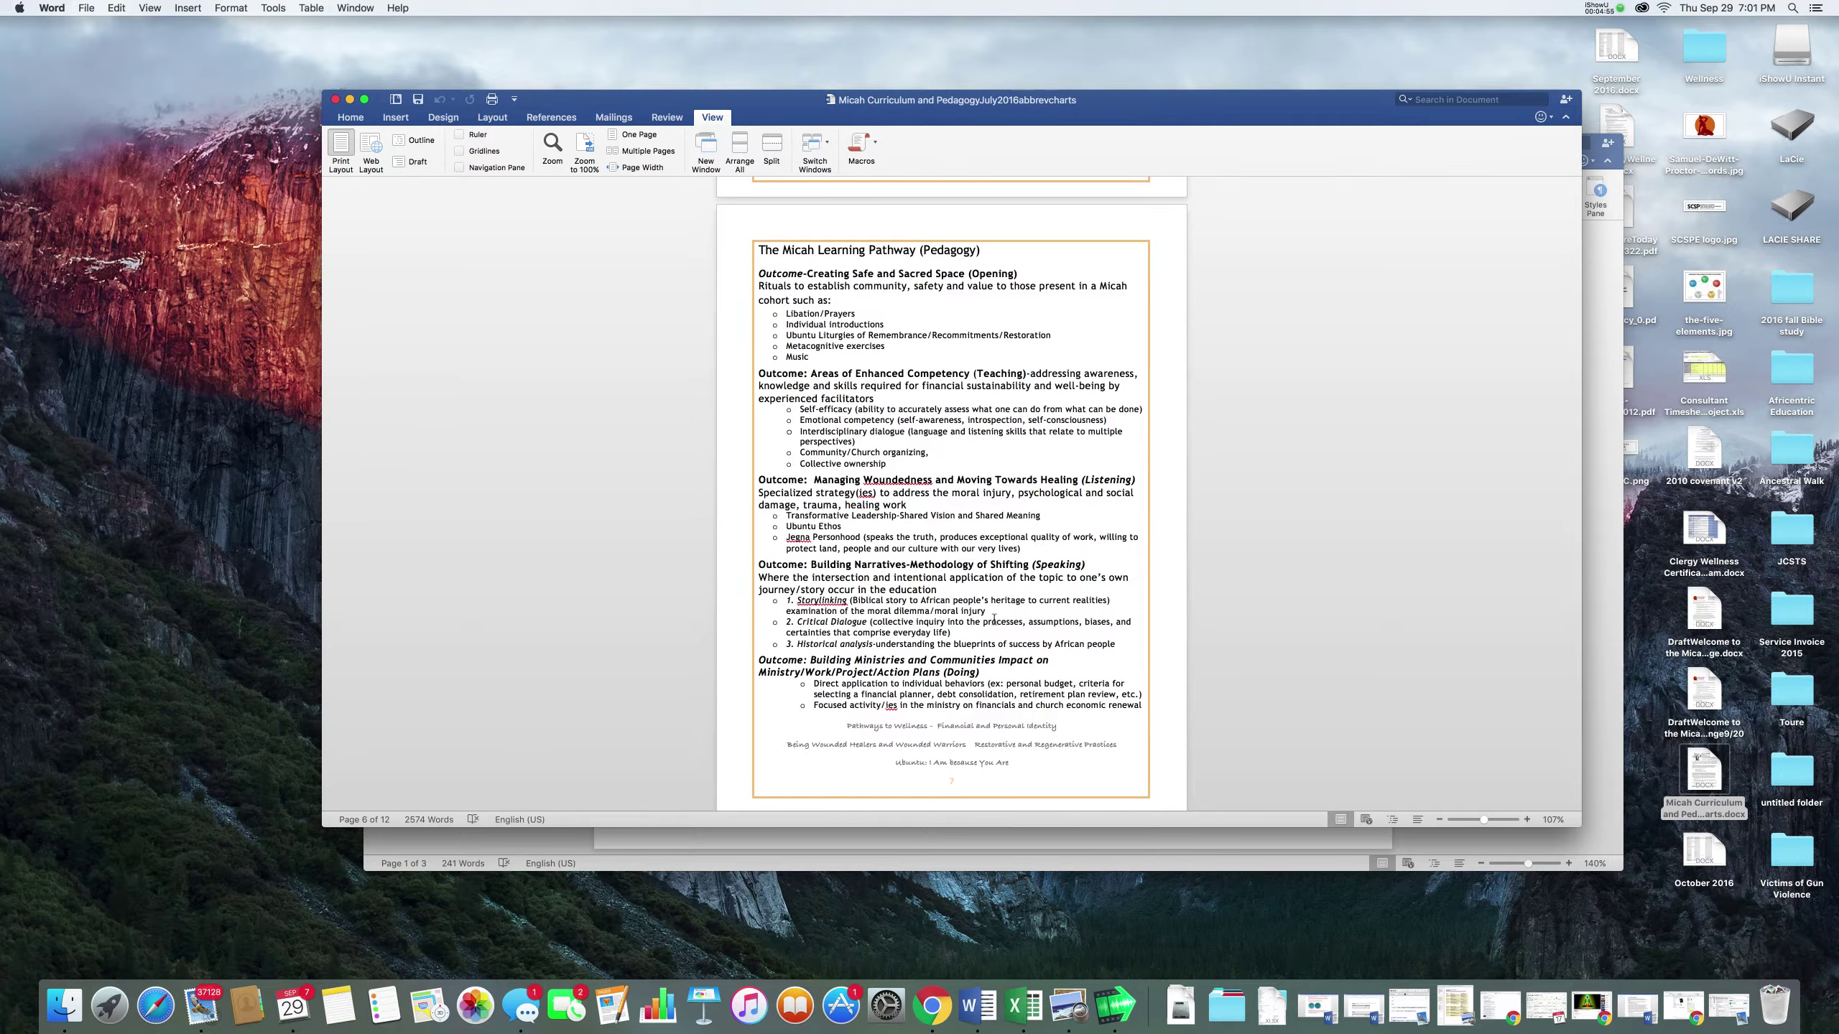
scroll(1004, 643, "down", 2)
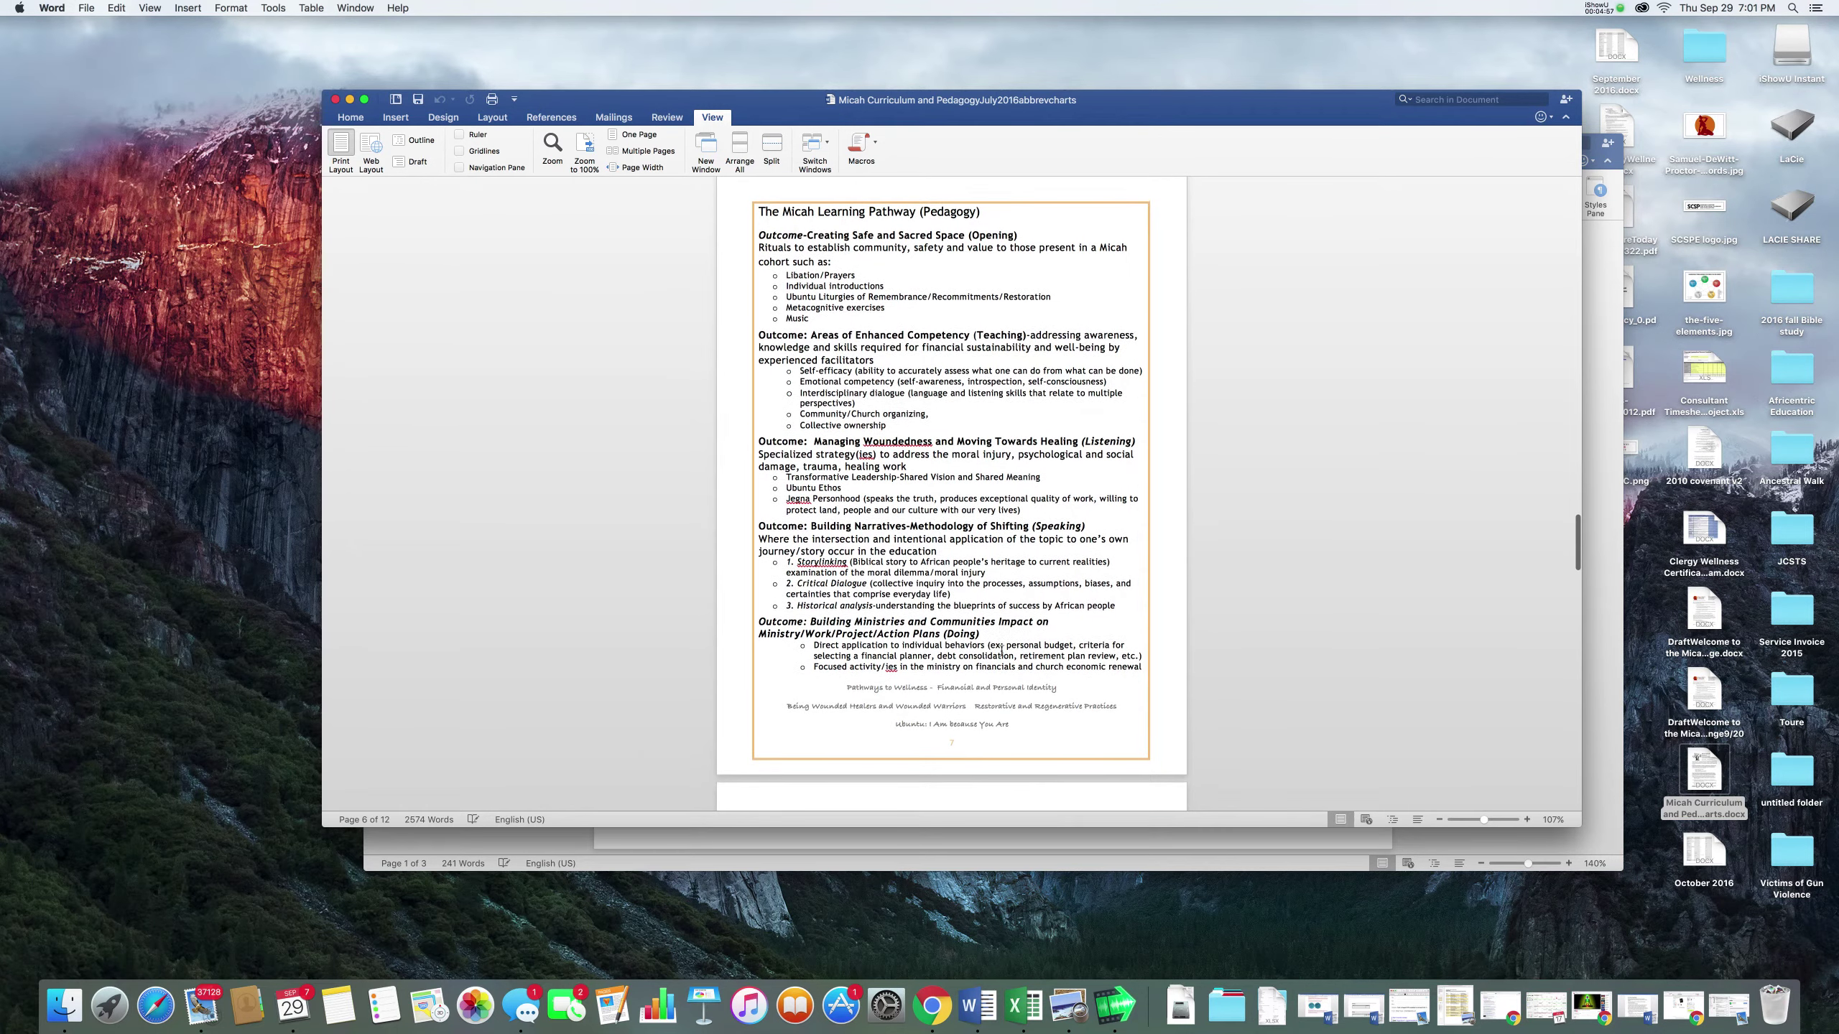
scroll(1001, 651, "down", 10)
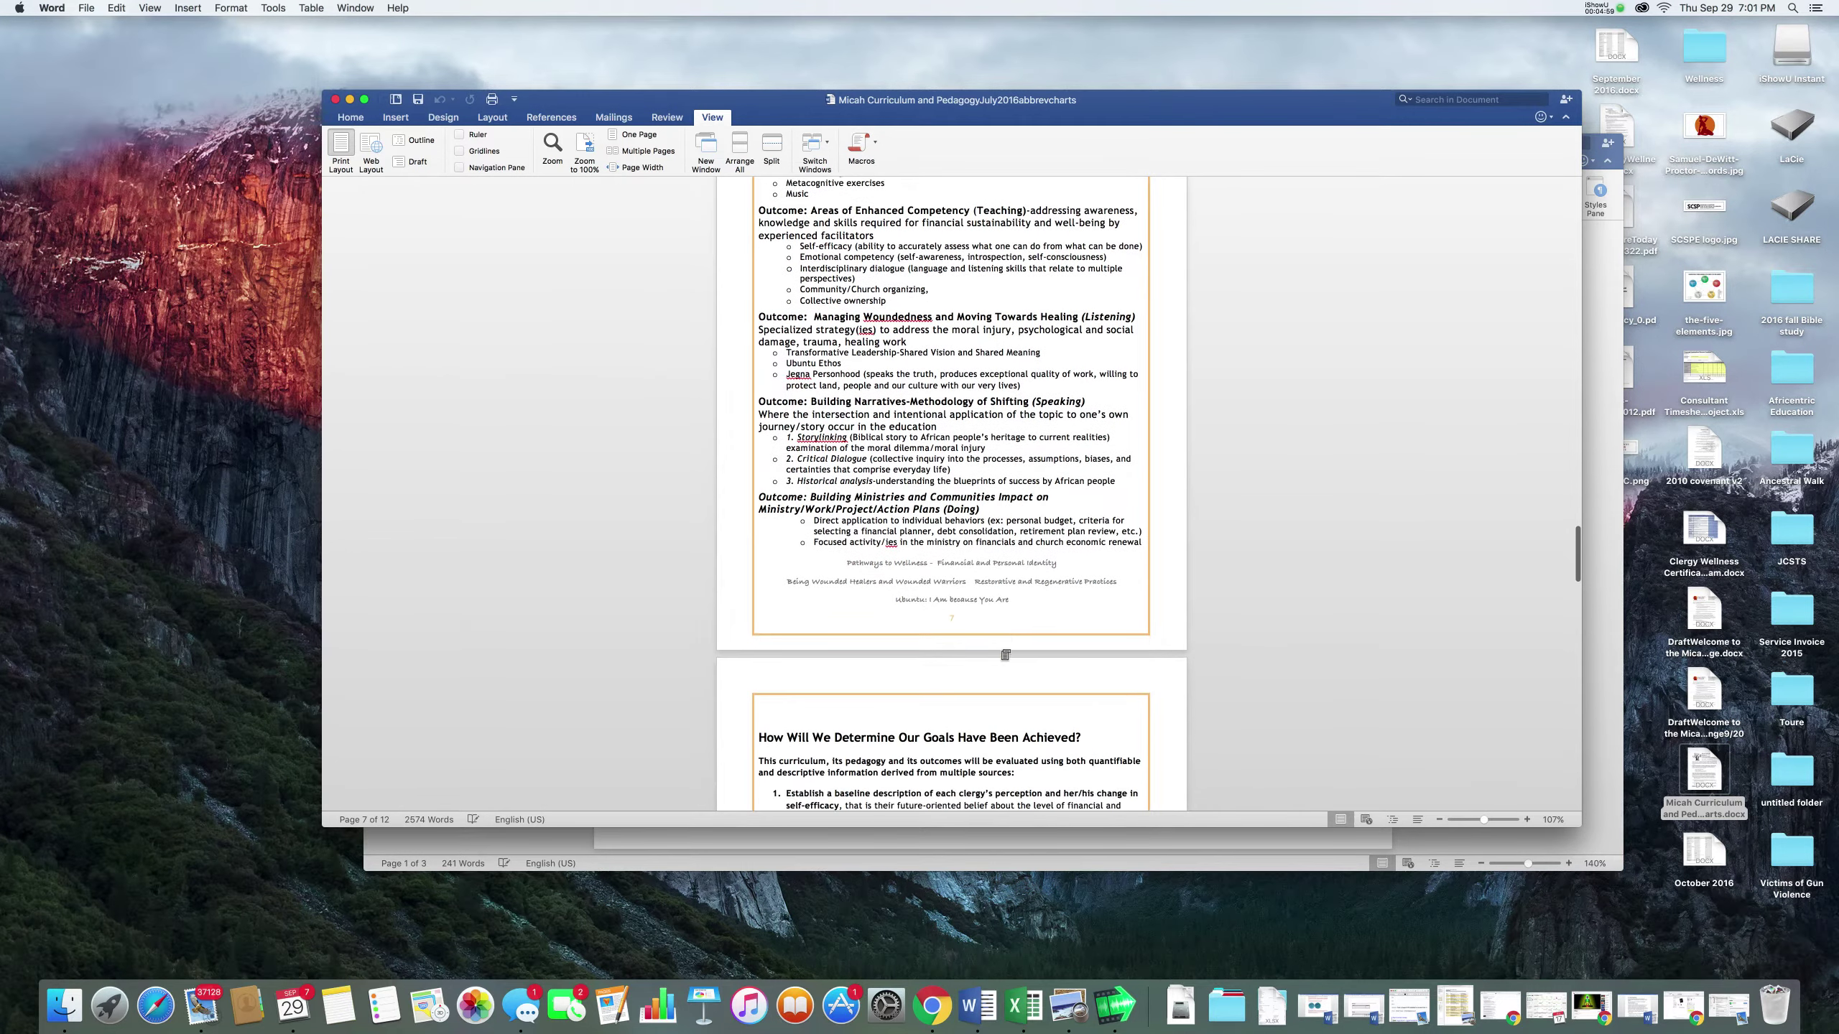
scroll(1002, 651, "down", 5)
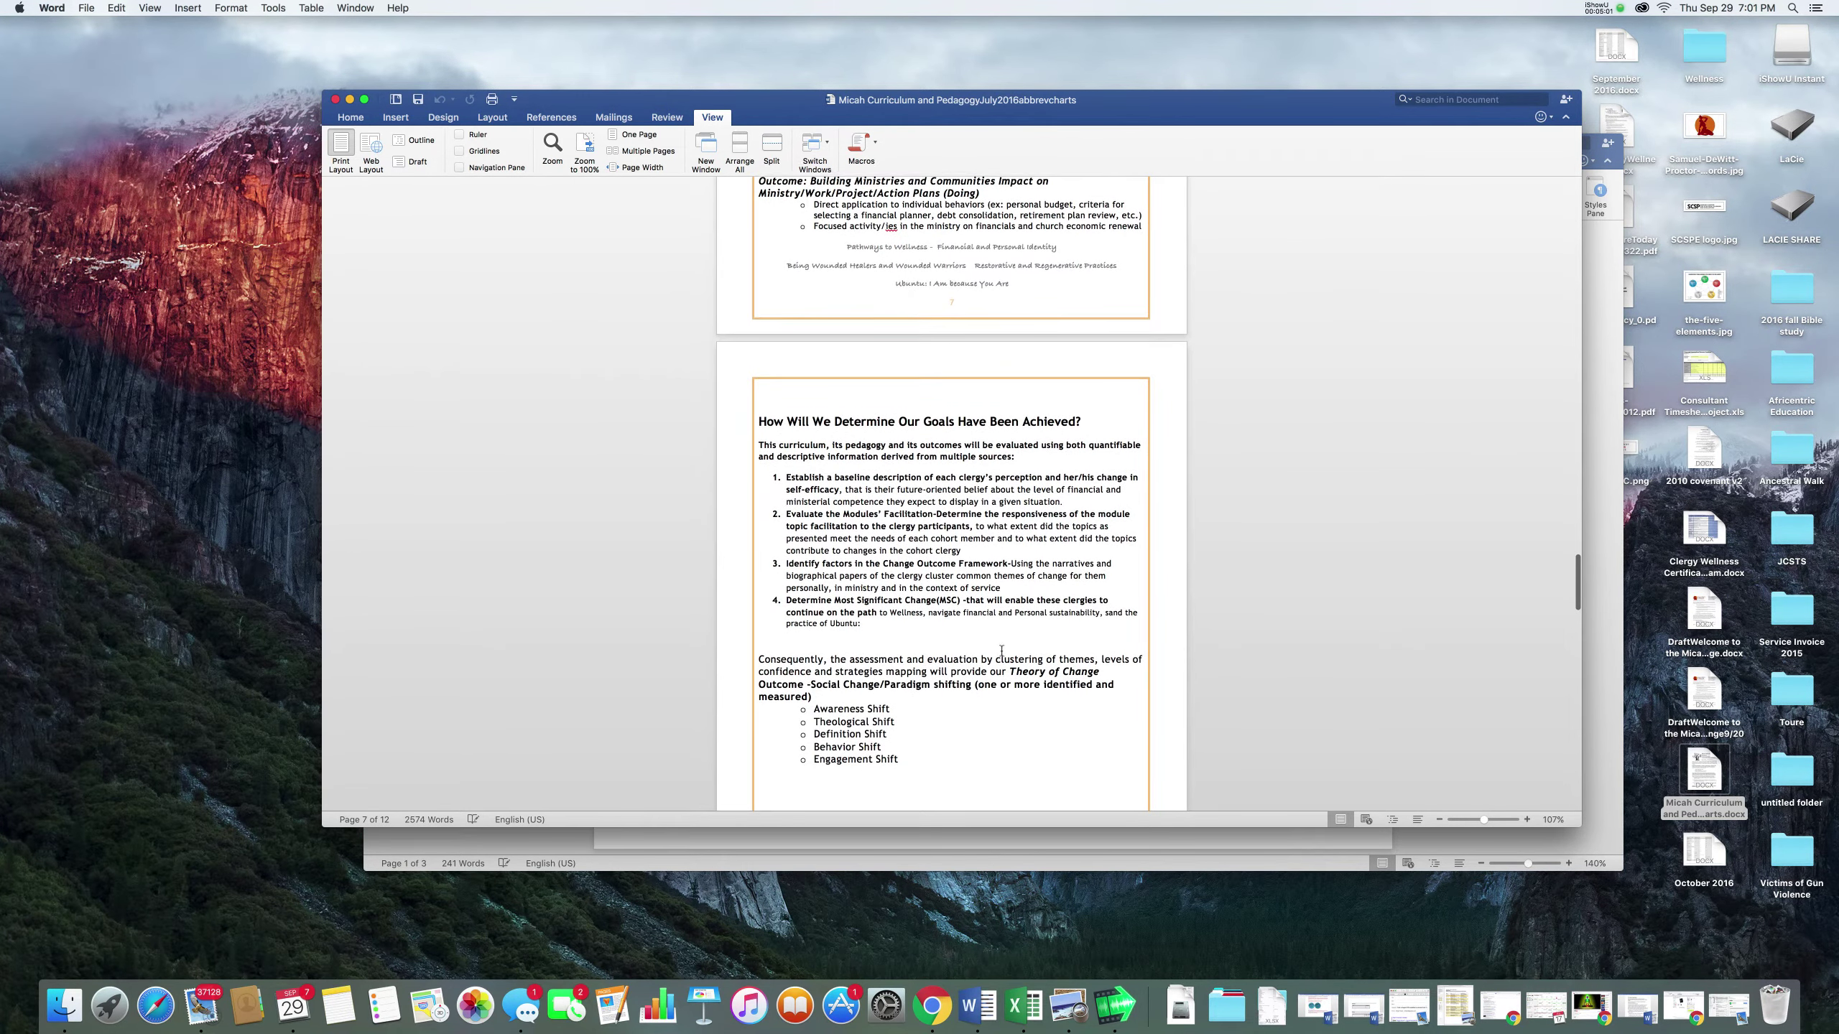
scroll(1001, 651, "down", 2)
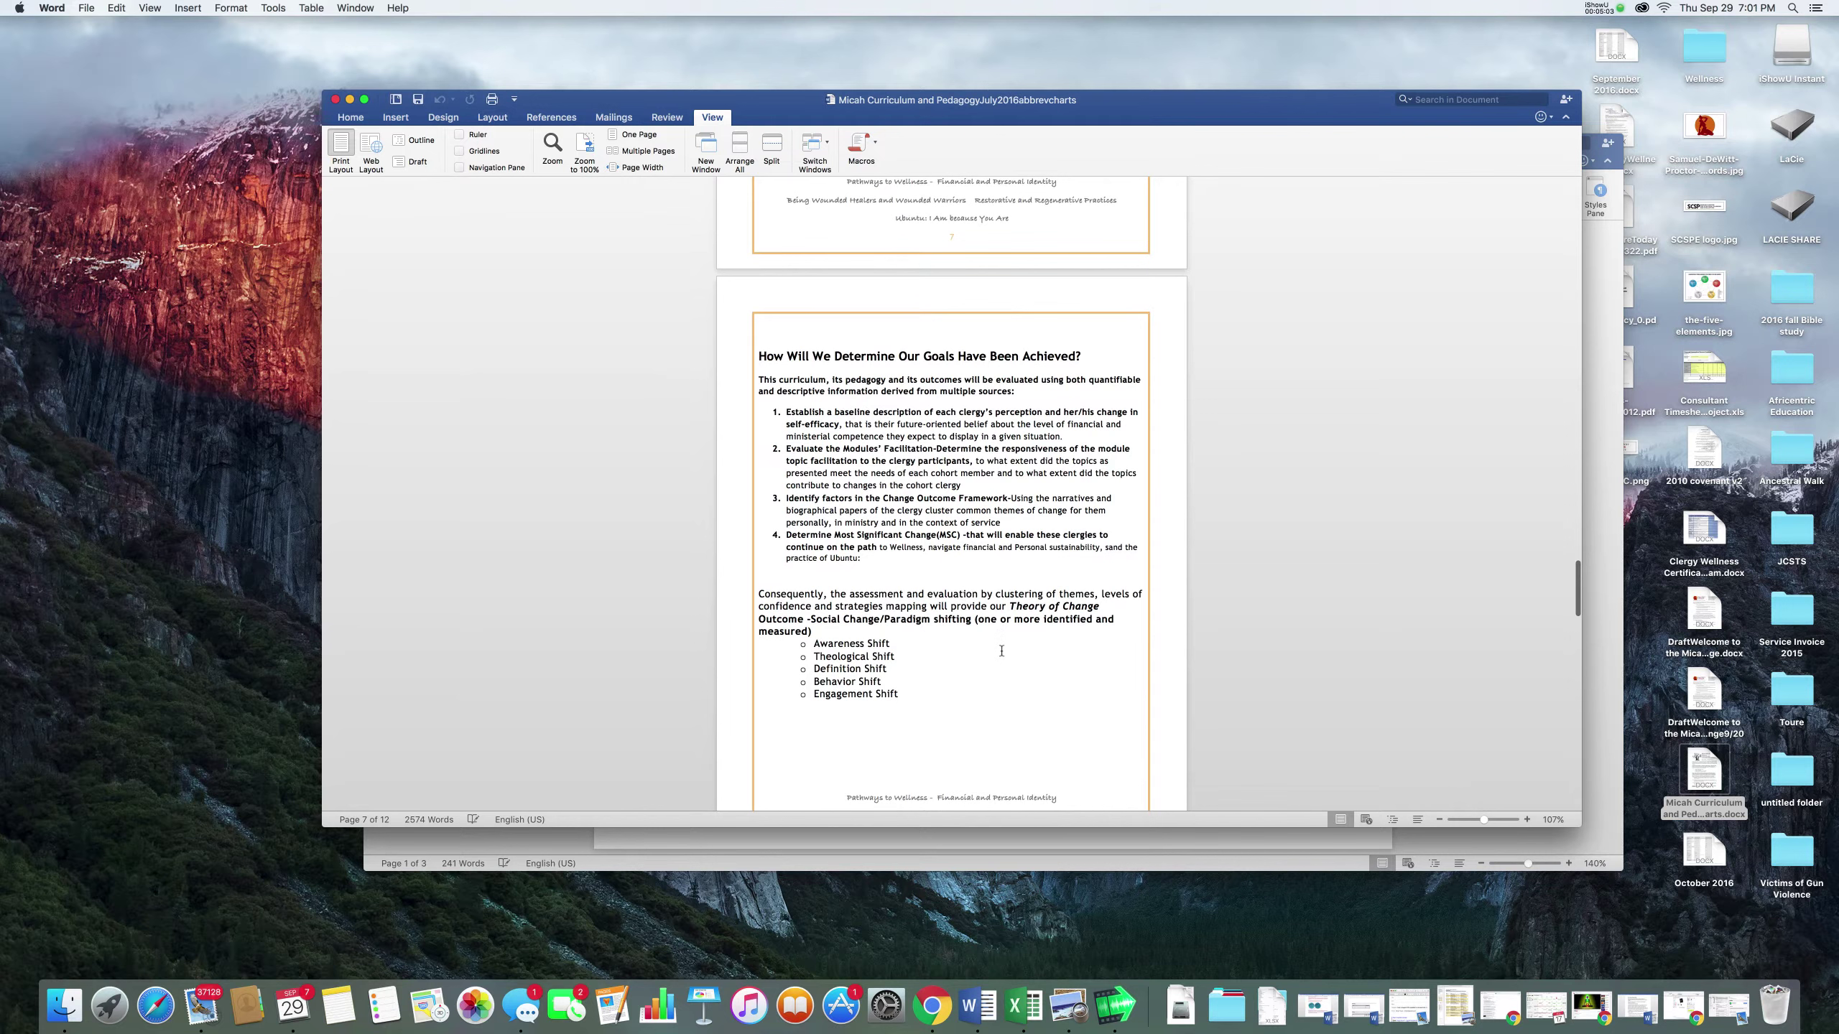
scroll(1002, 651, "down", 2)
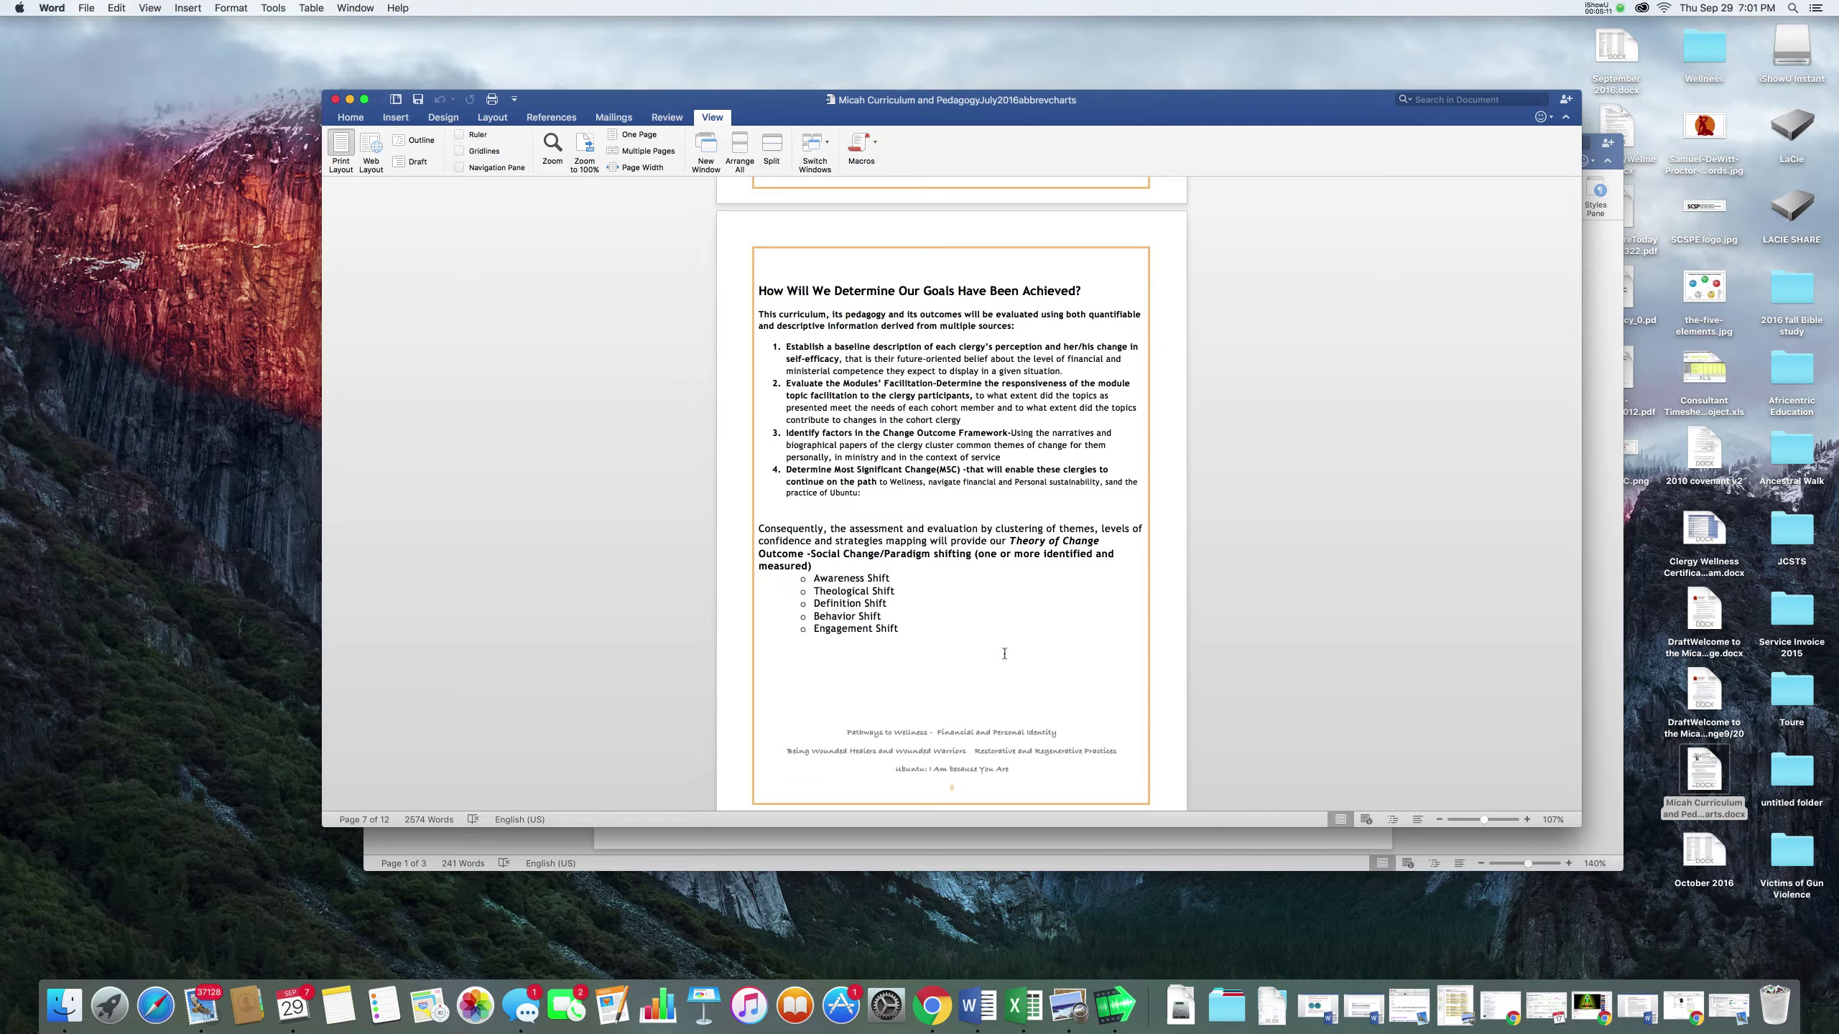
- Review the Micah Modules at a Glance page and the Financial Planning & Management tables for debt management and legacy planning
scroll(1004, 653, "down", 1)
scroll(1004, 654, "down", 10)
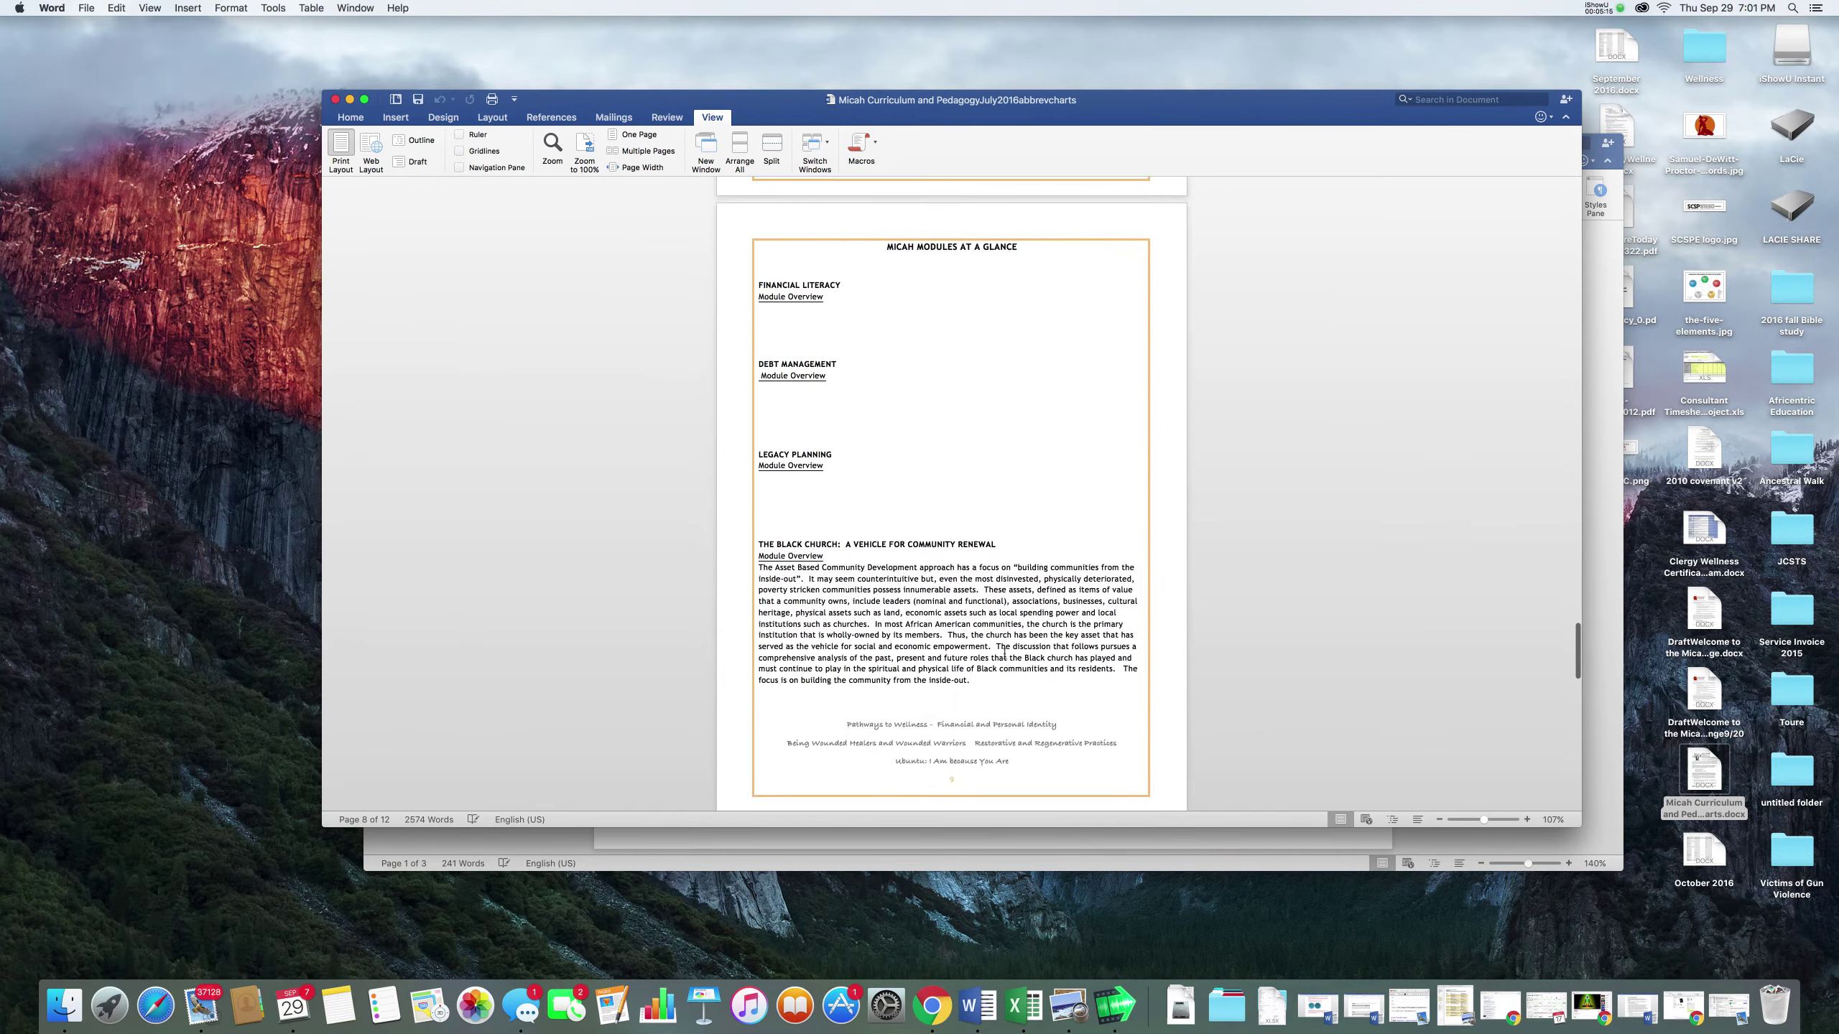
scroll(1004, 654, "down", 5)
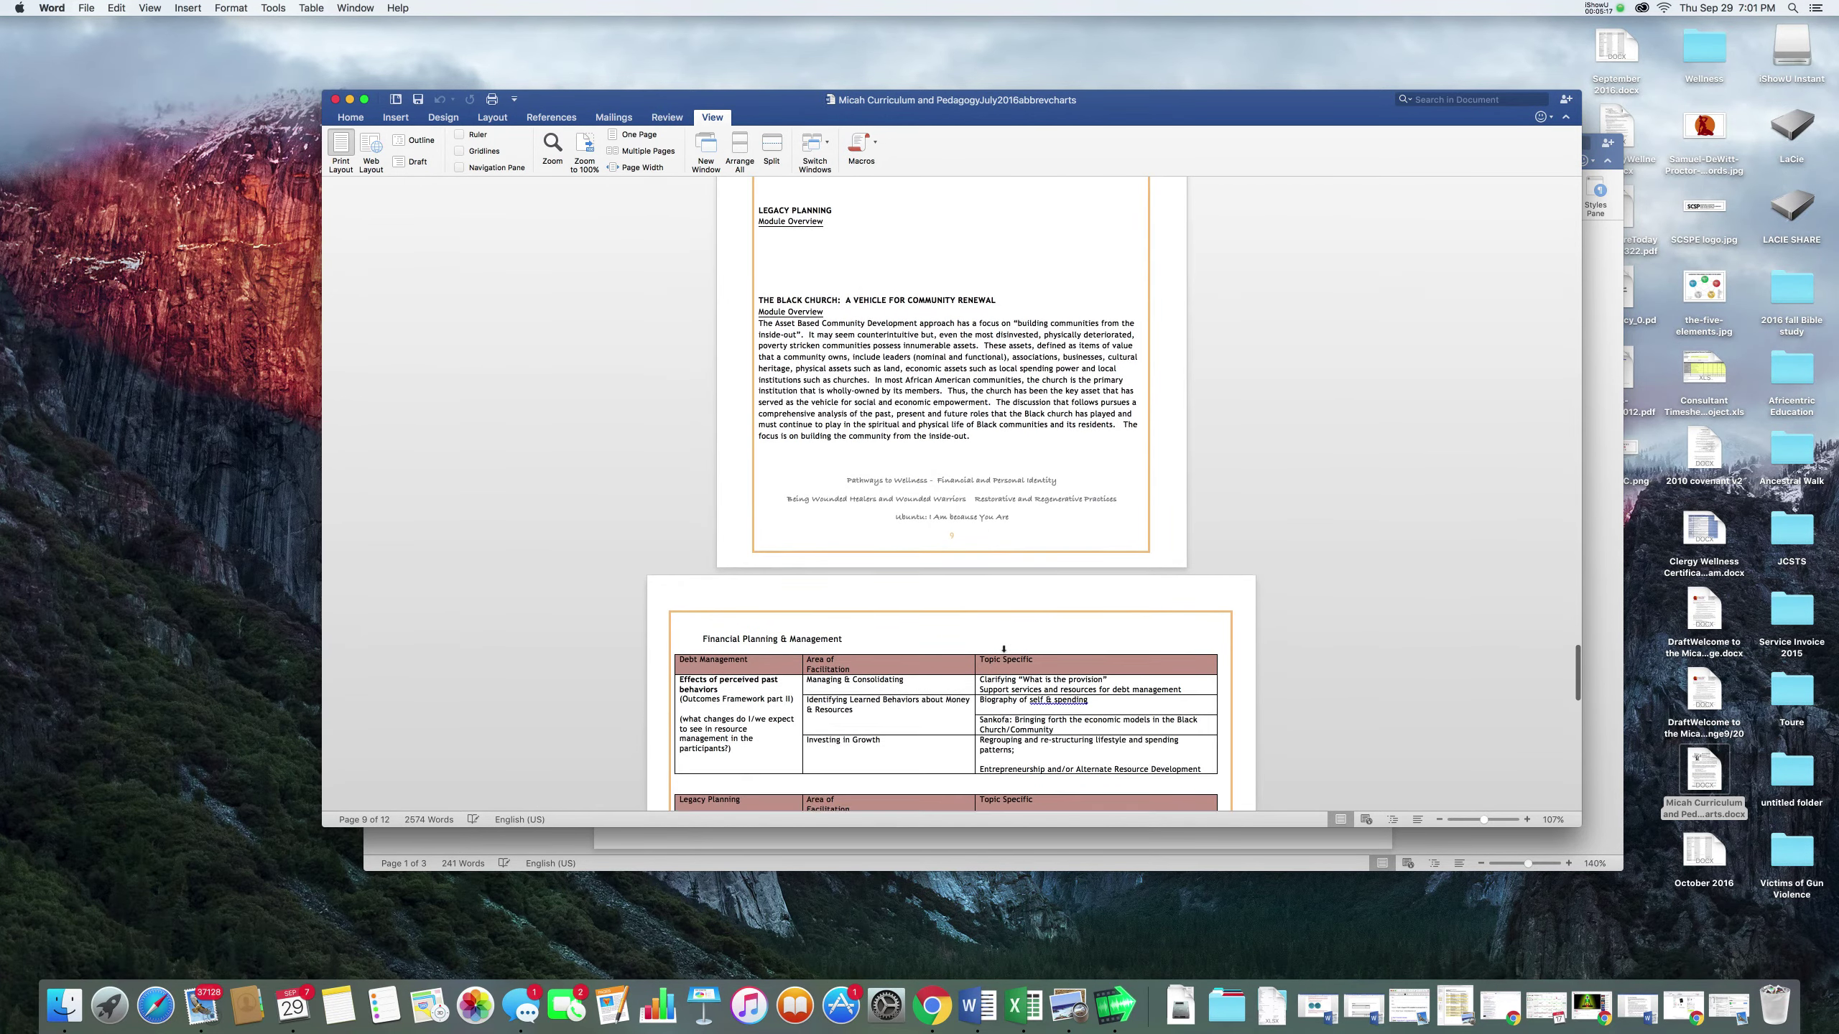
scroll(1003, 650, "down", 3)
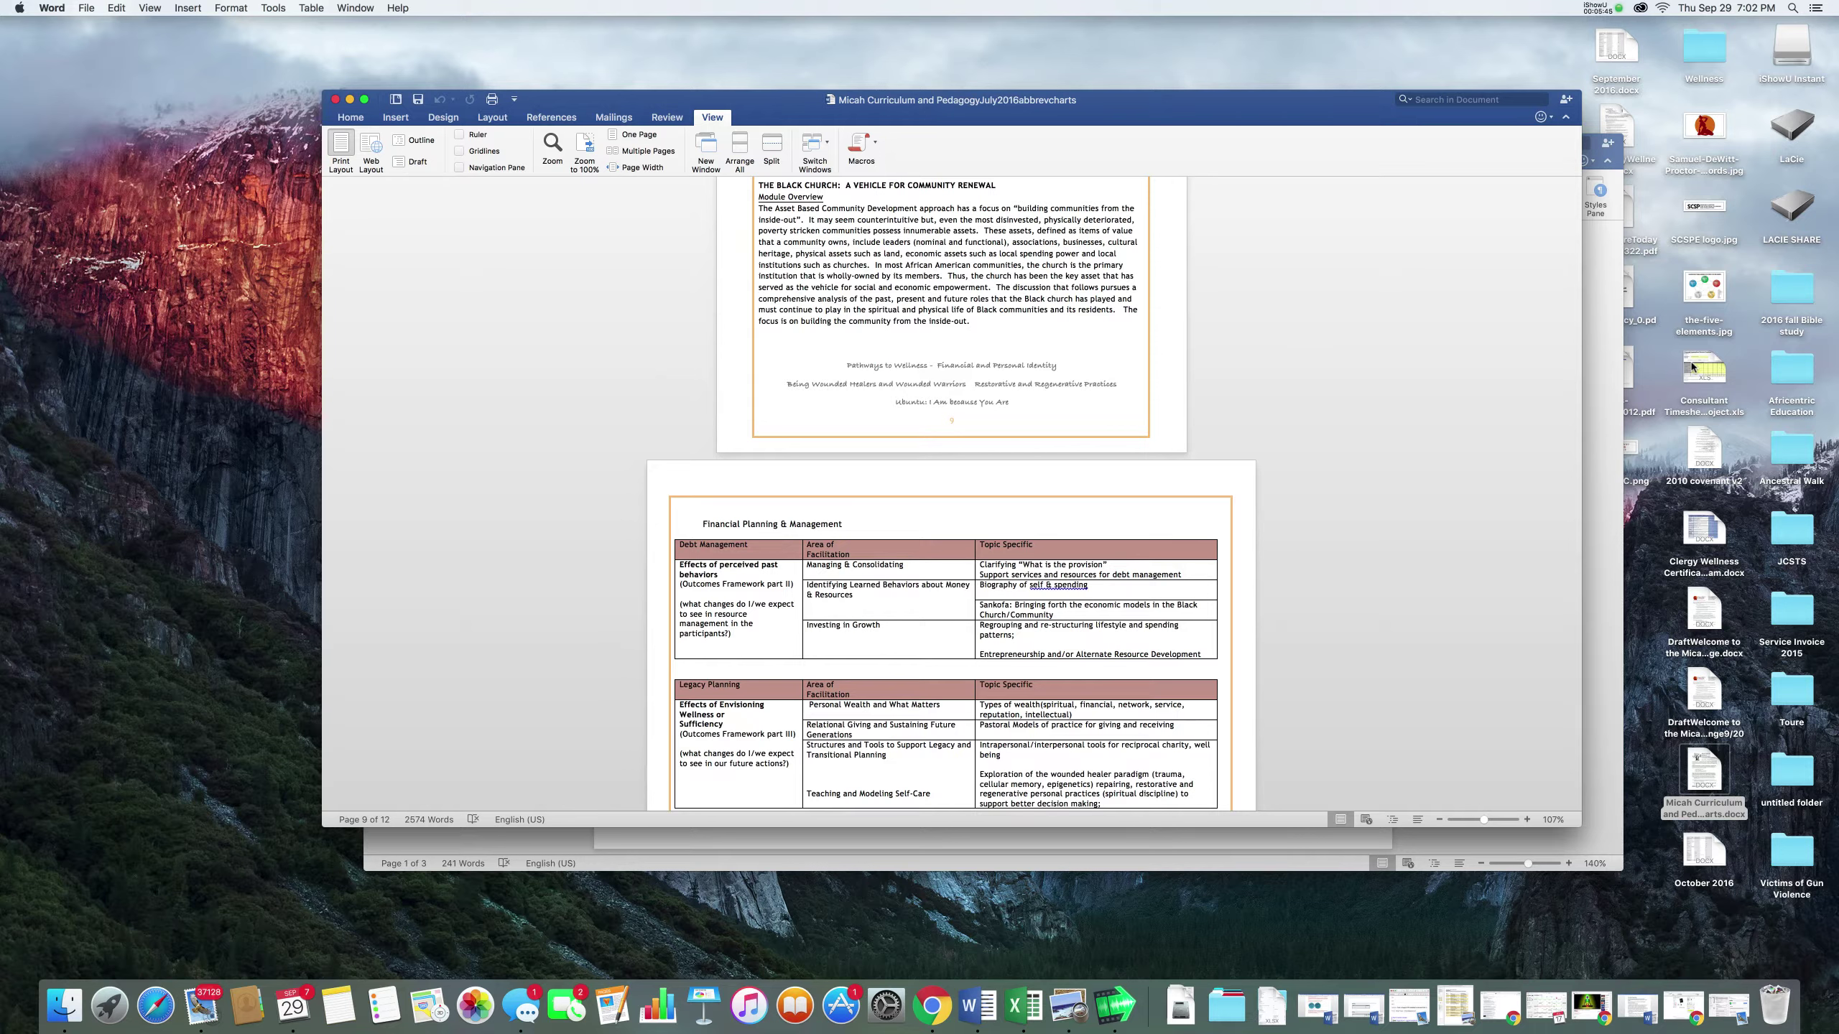
- Open the Consultant Timesheet spreadsheet from the desktop and minimize the Micah Curriculum and Scope of Program document windows
double_click(1692, 367)
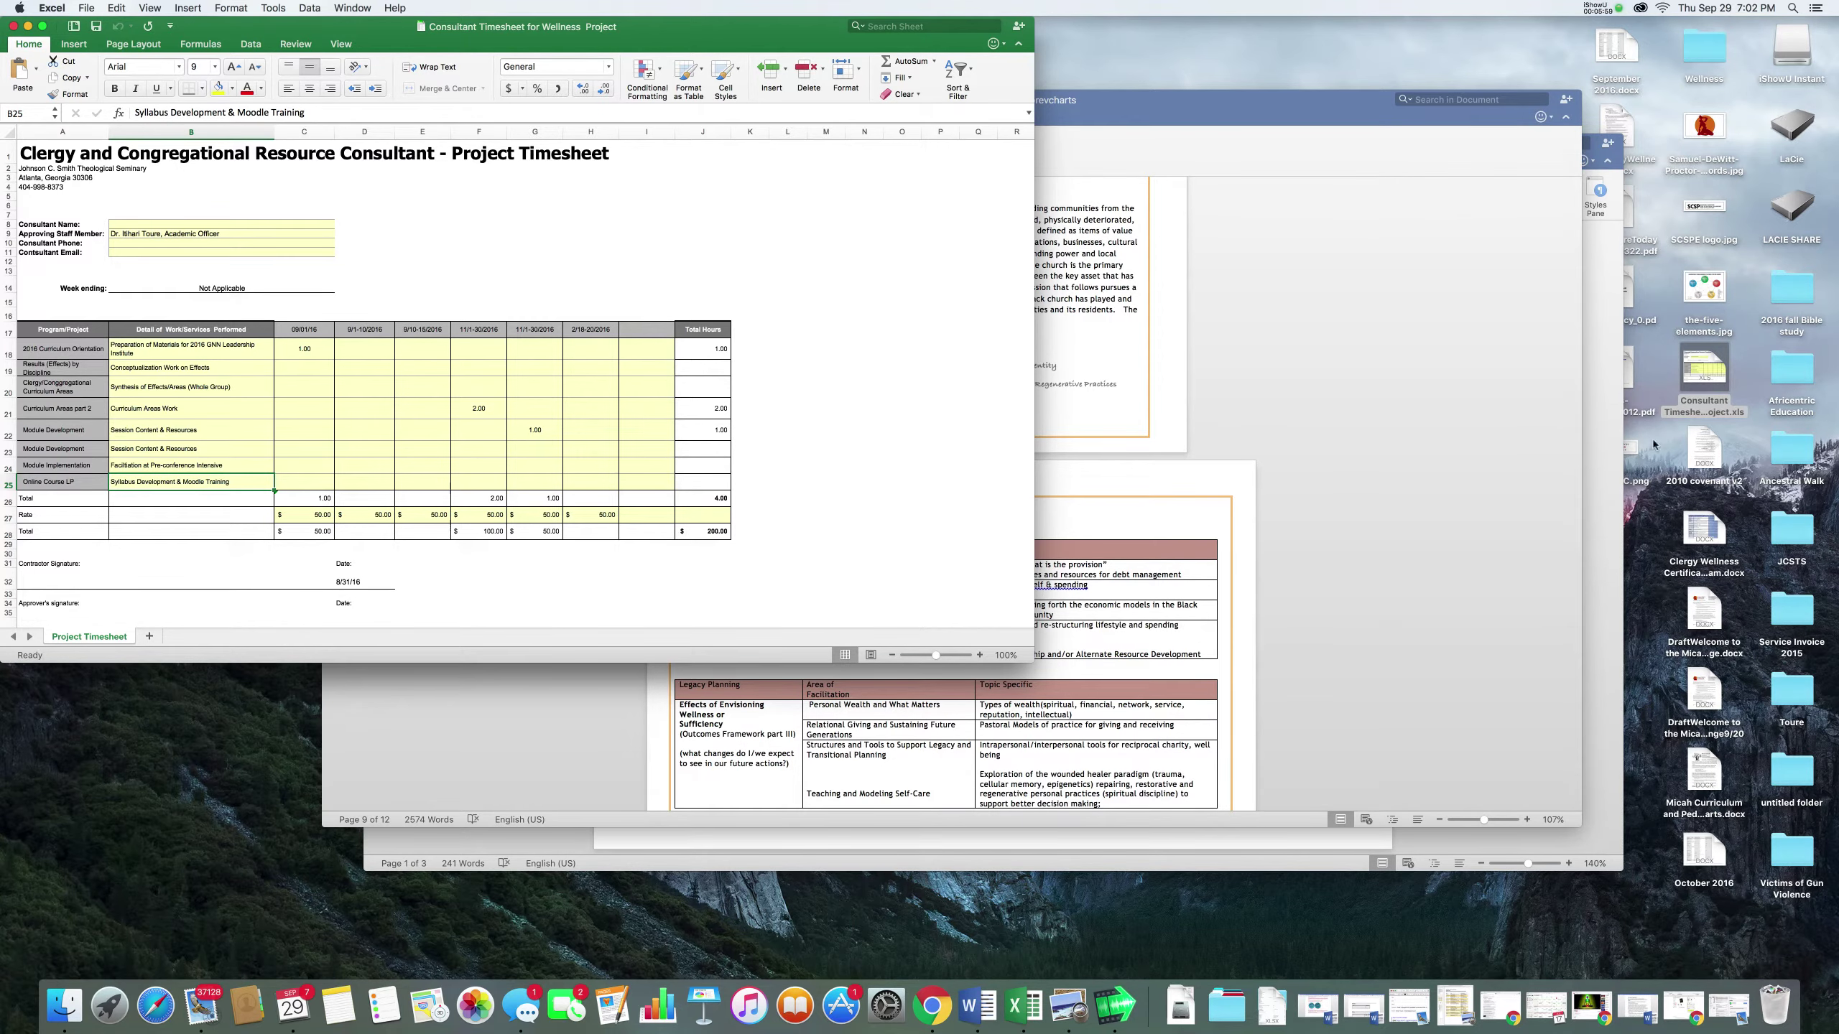
double_click(1287, 117)
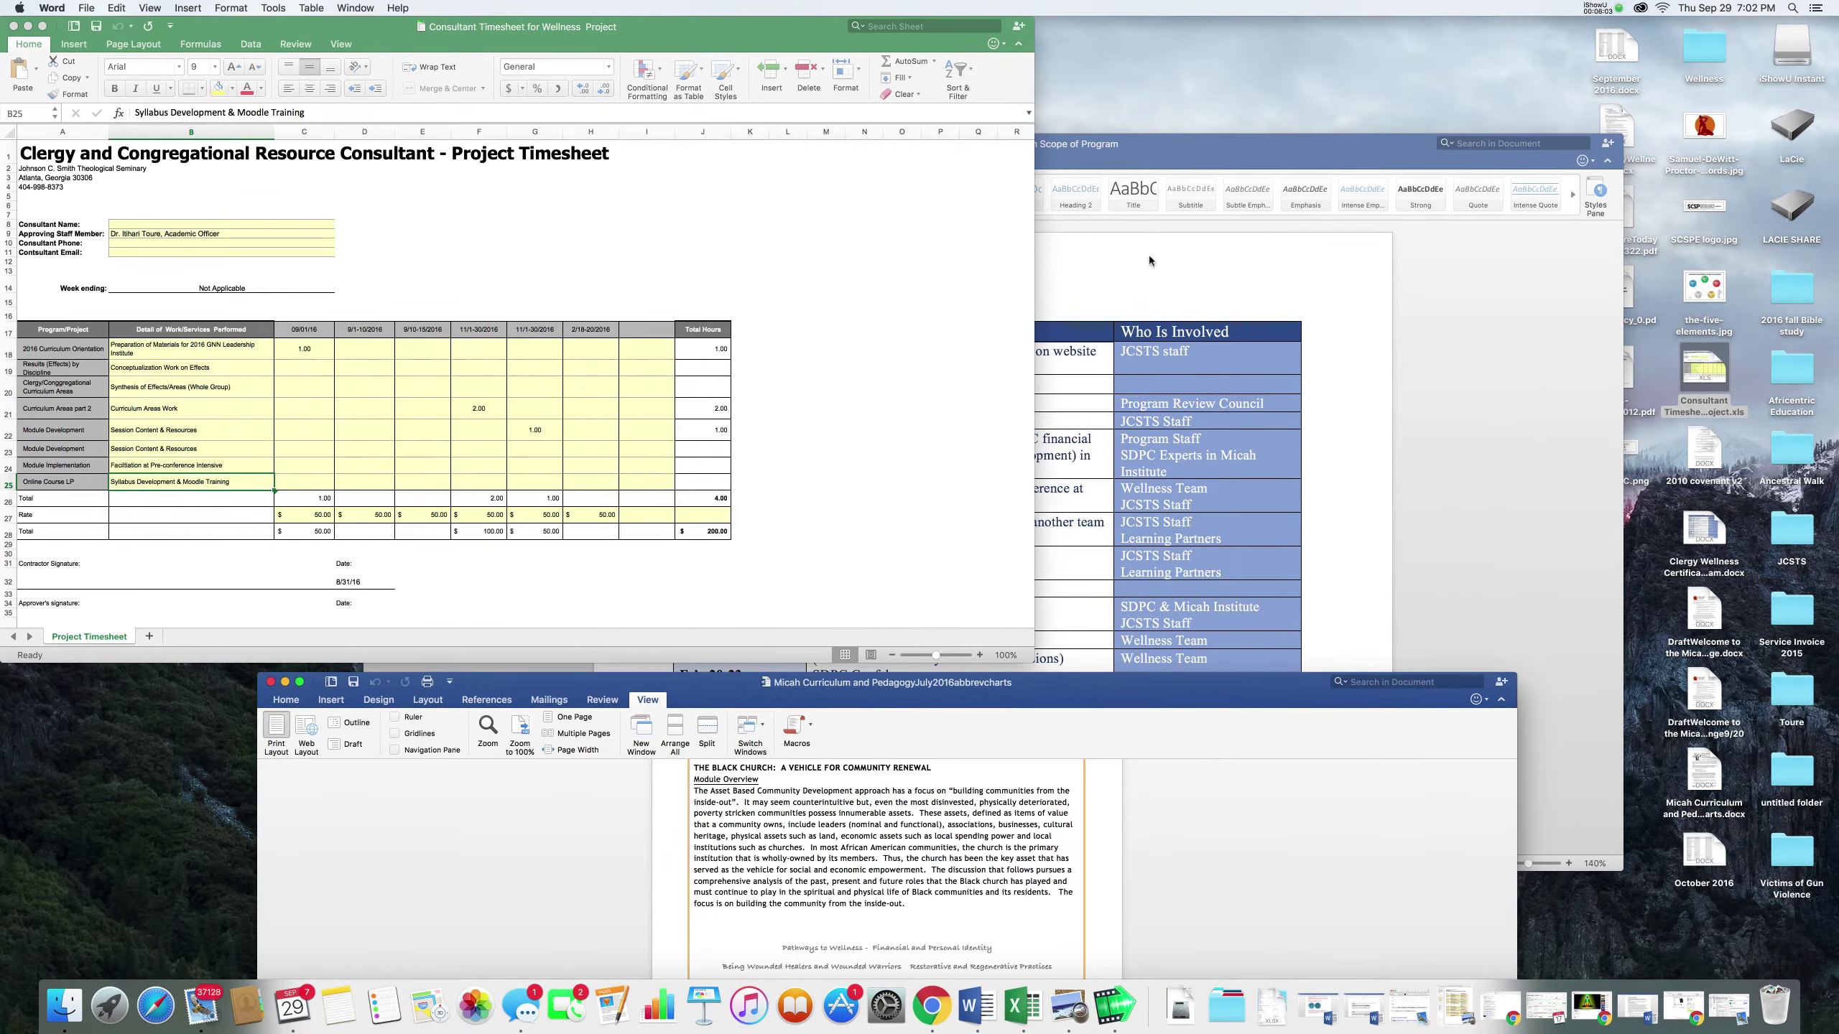
left_click(285, 682)
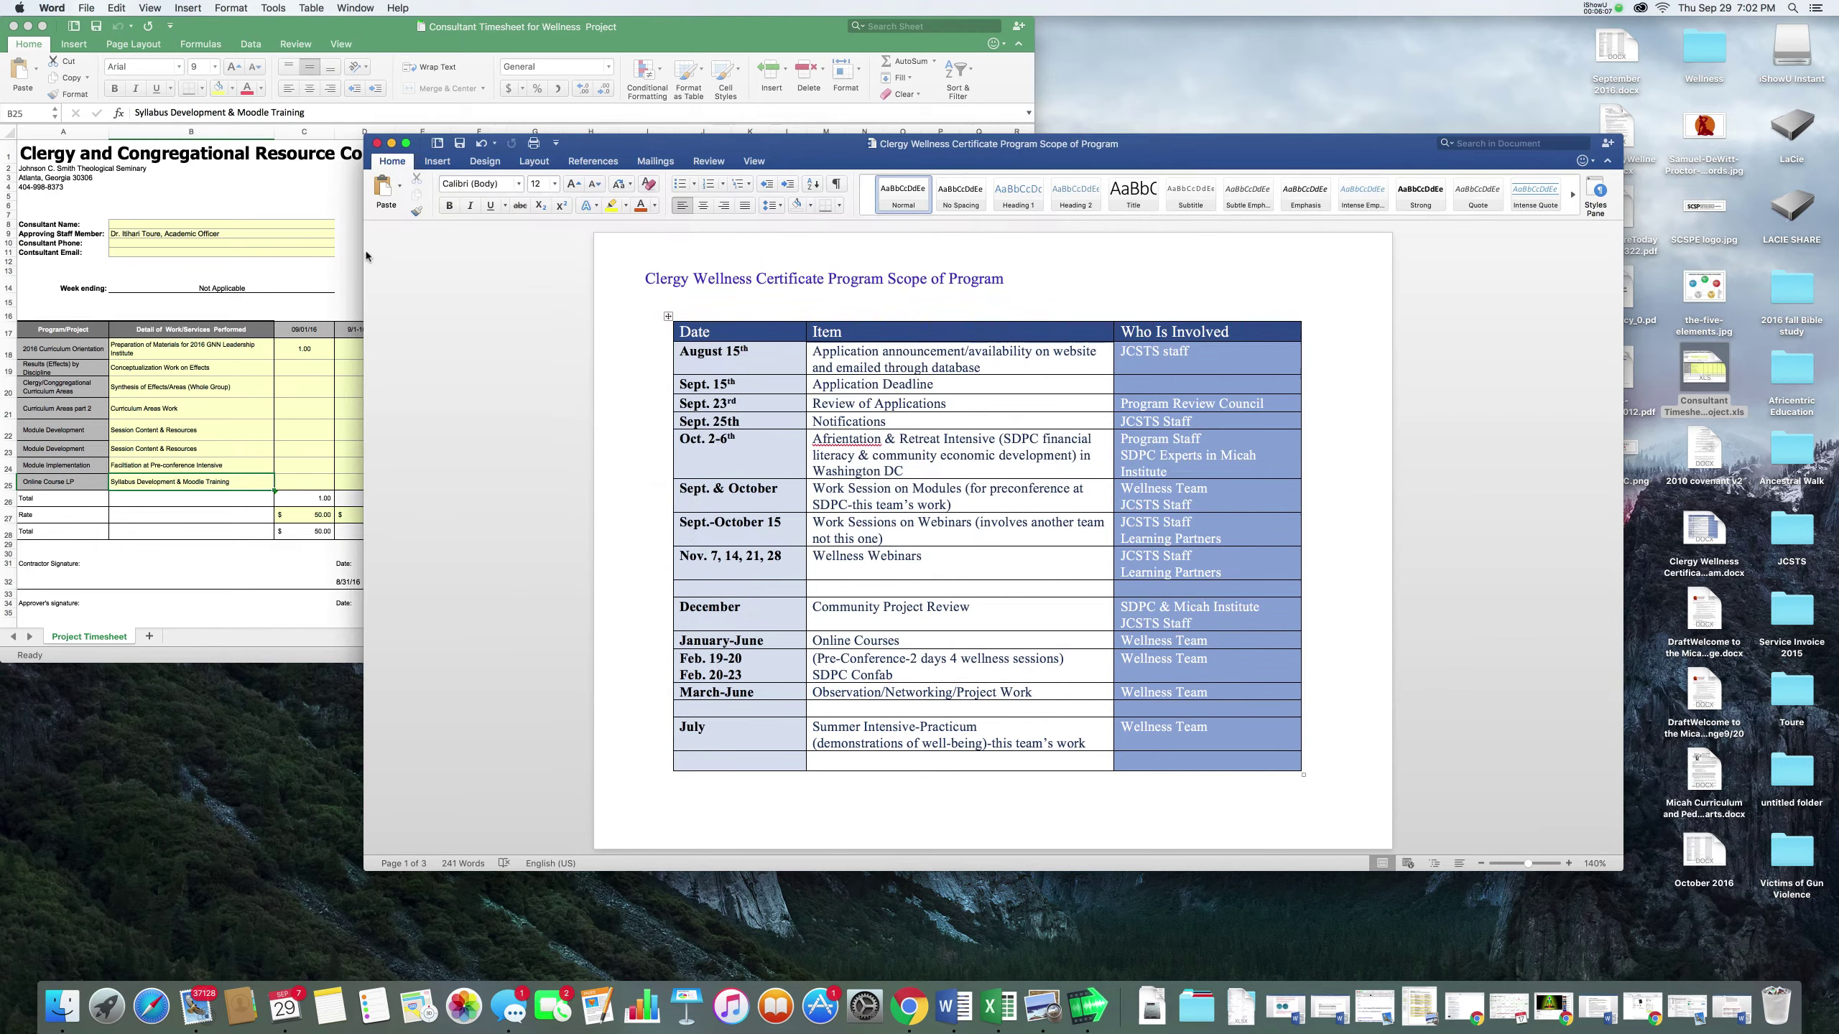
left_click(392, 144)
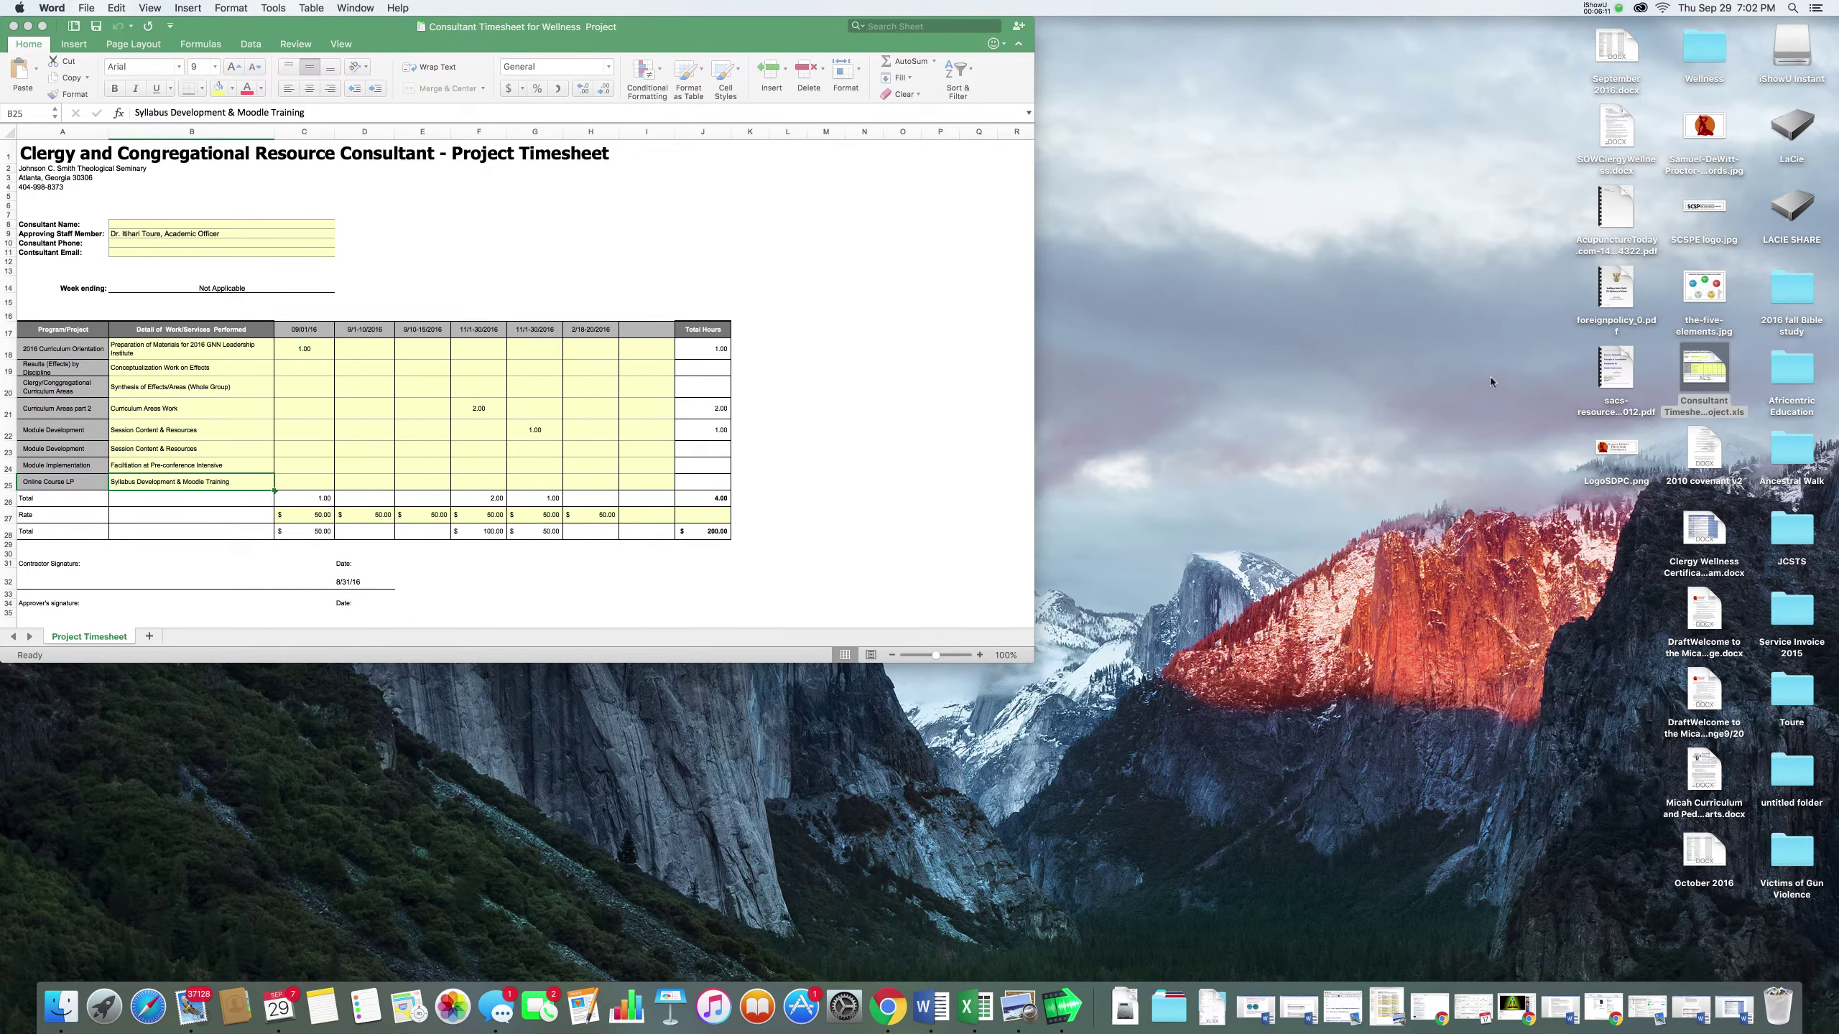
- Open the SOWClergyWellness document from the desktop and move its window up and to the left
mouse_move(1623, 124)
left_click(1622, 124)
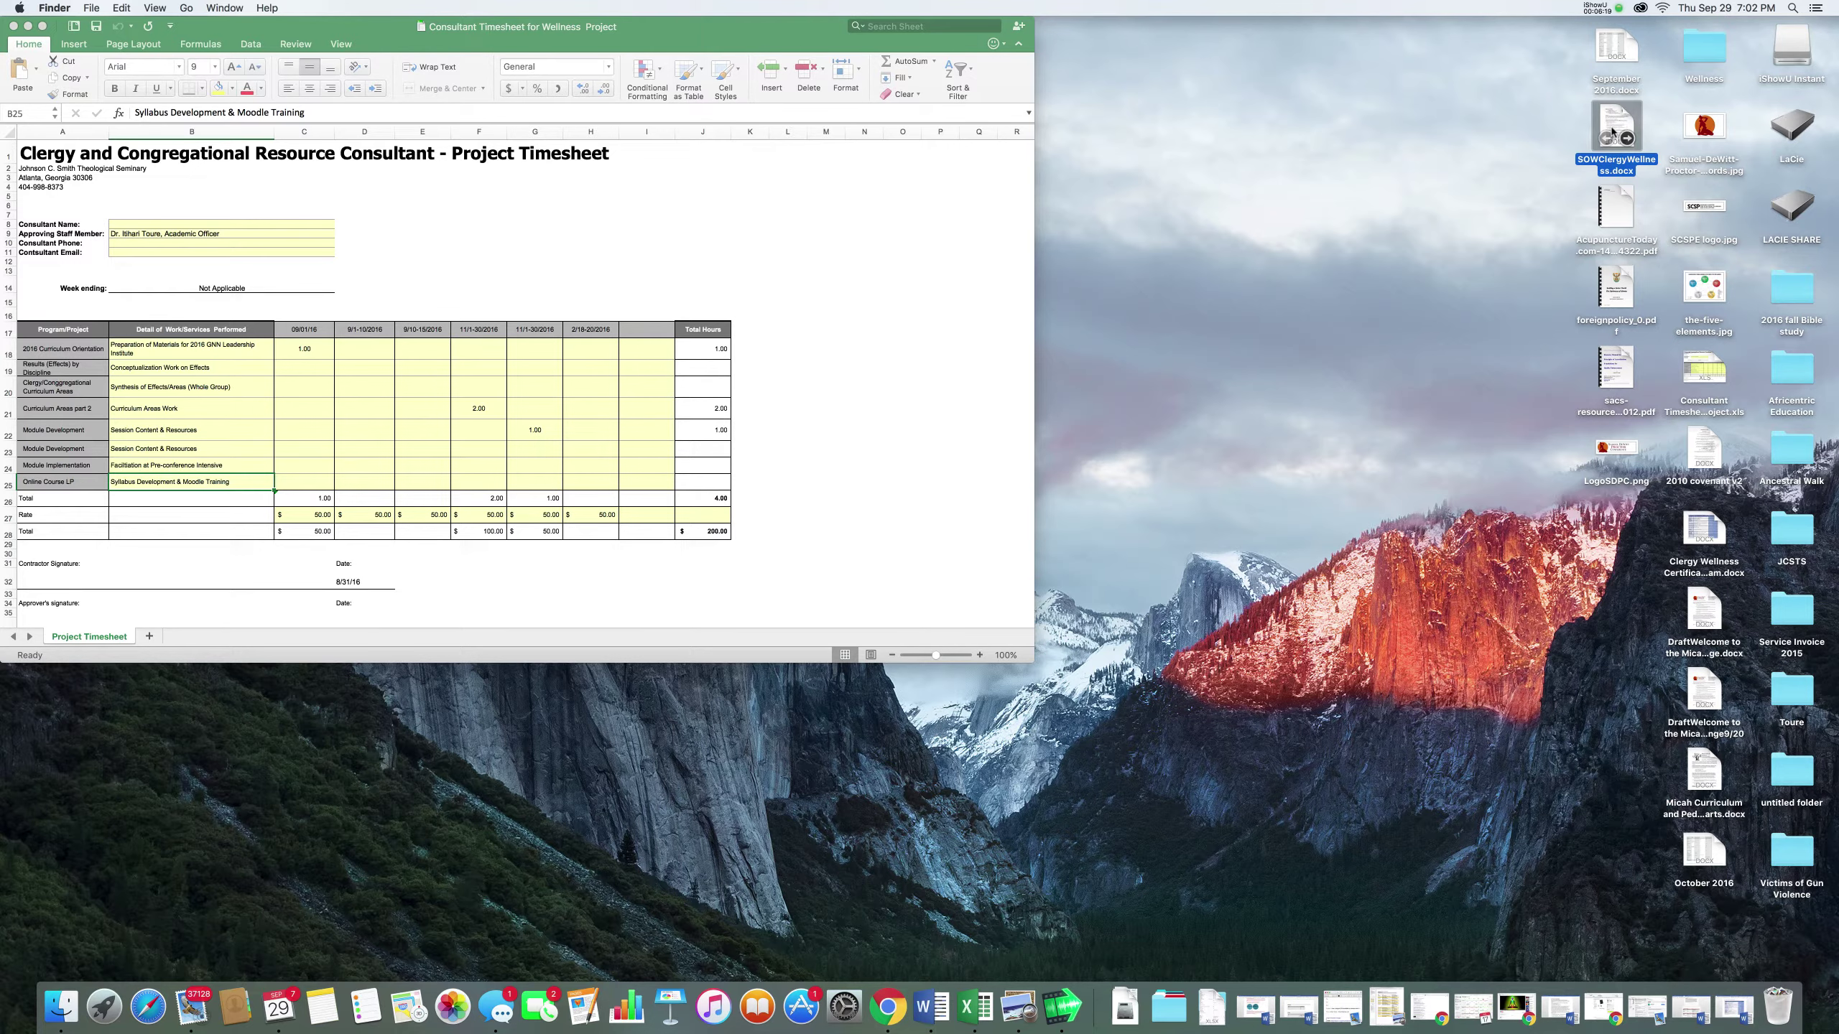
double_click(1613, 132)
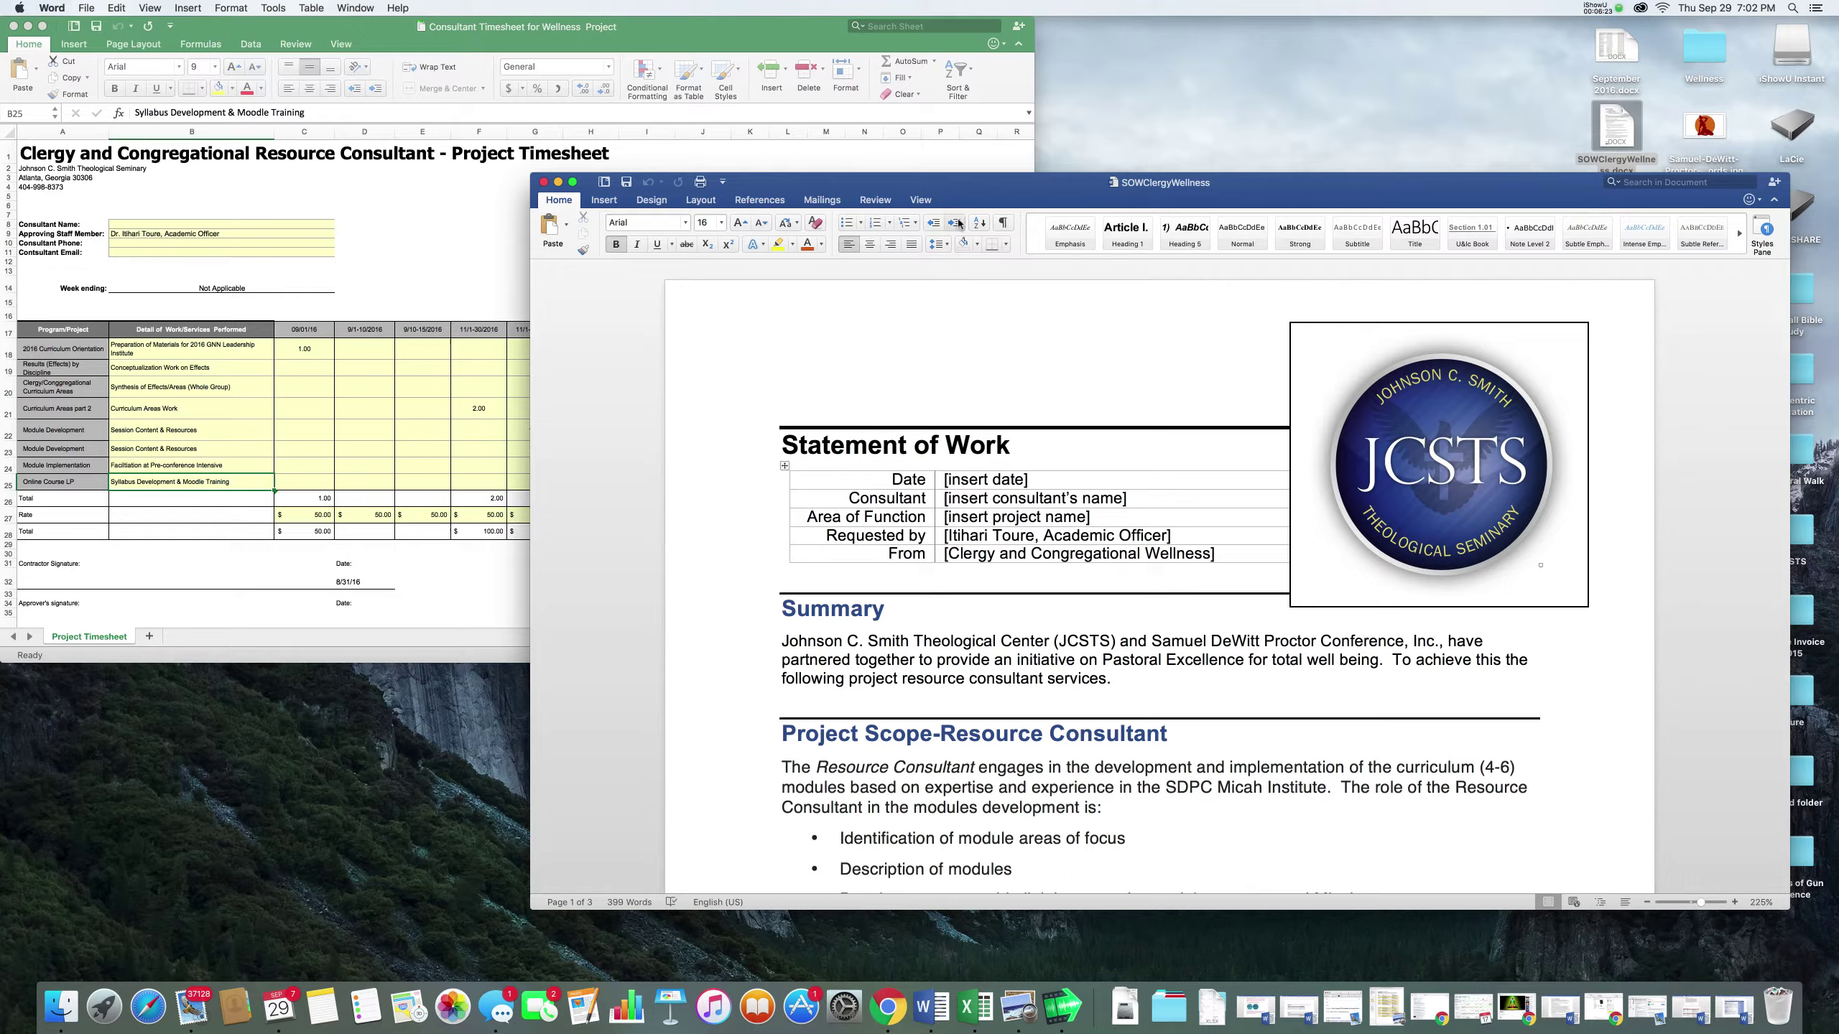
left_click_drag(1017, 184, 767, 67)
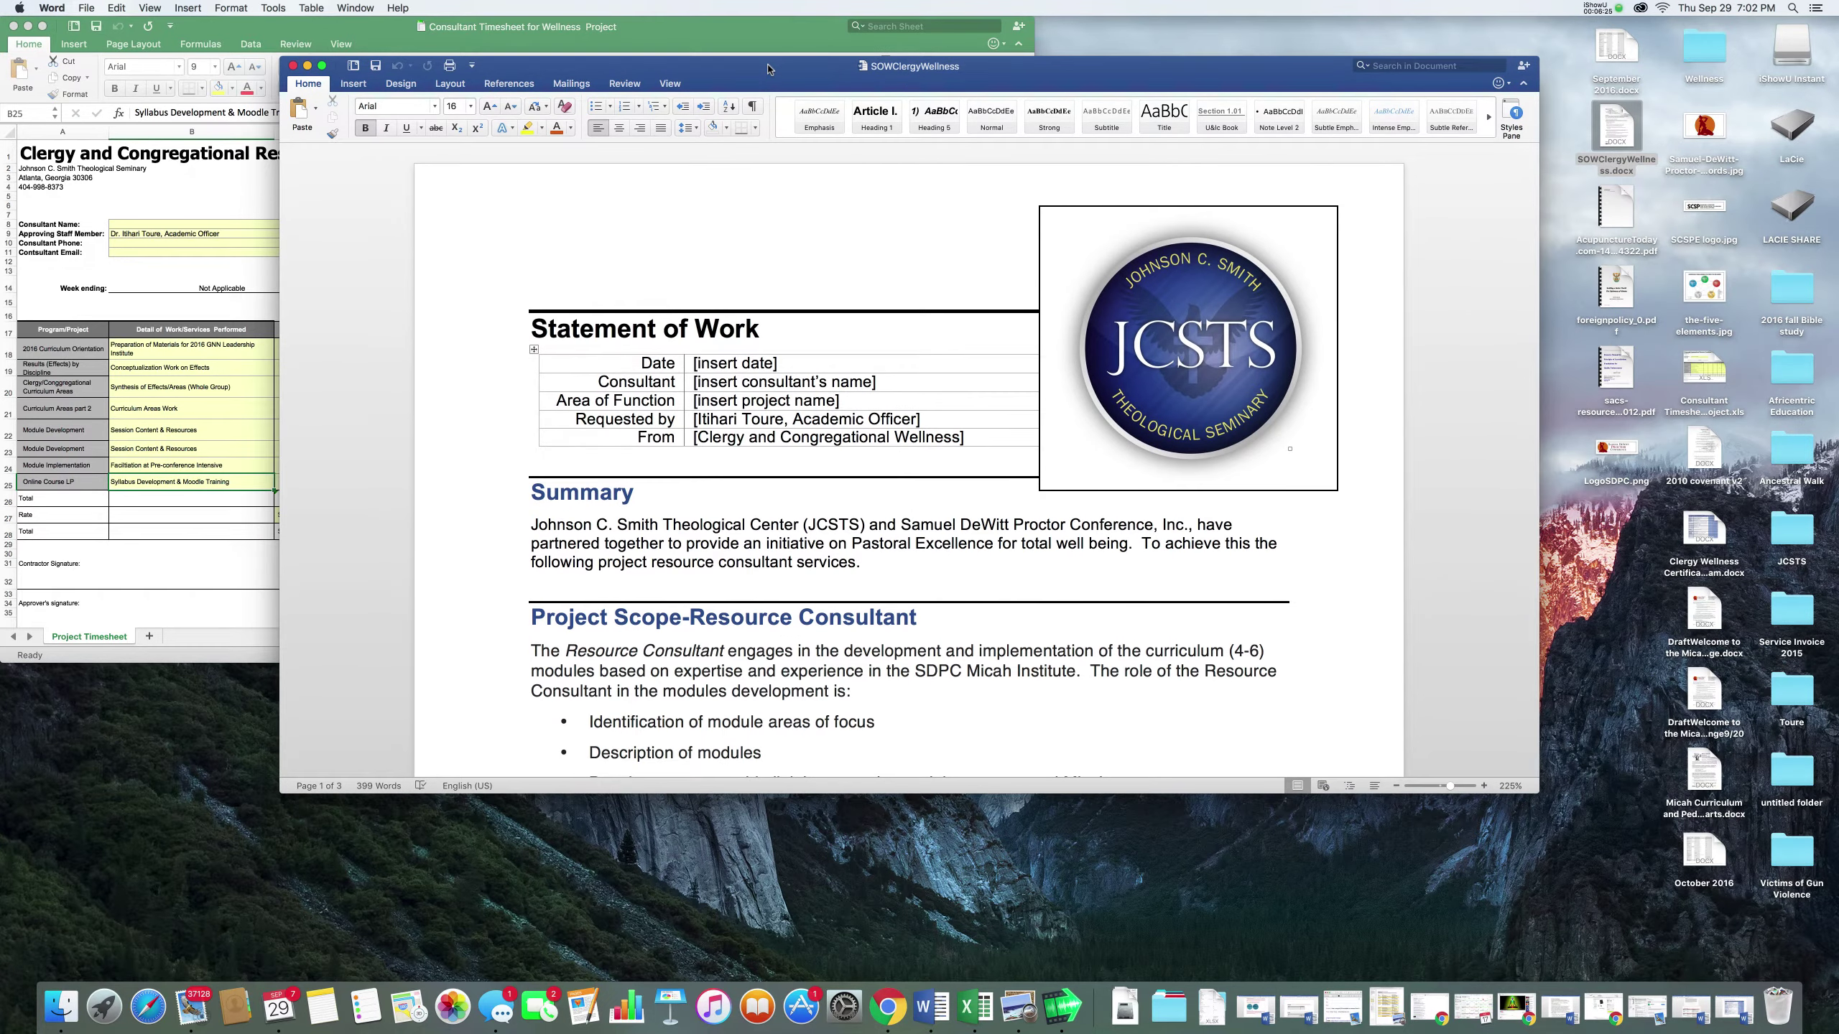
- Replace the bracketed project name placeholder in the Statement of Work's Area of Function row with "Wellness Team"
left_click(723, 403)
type("W")
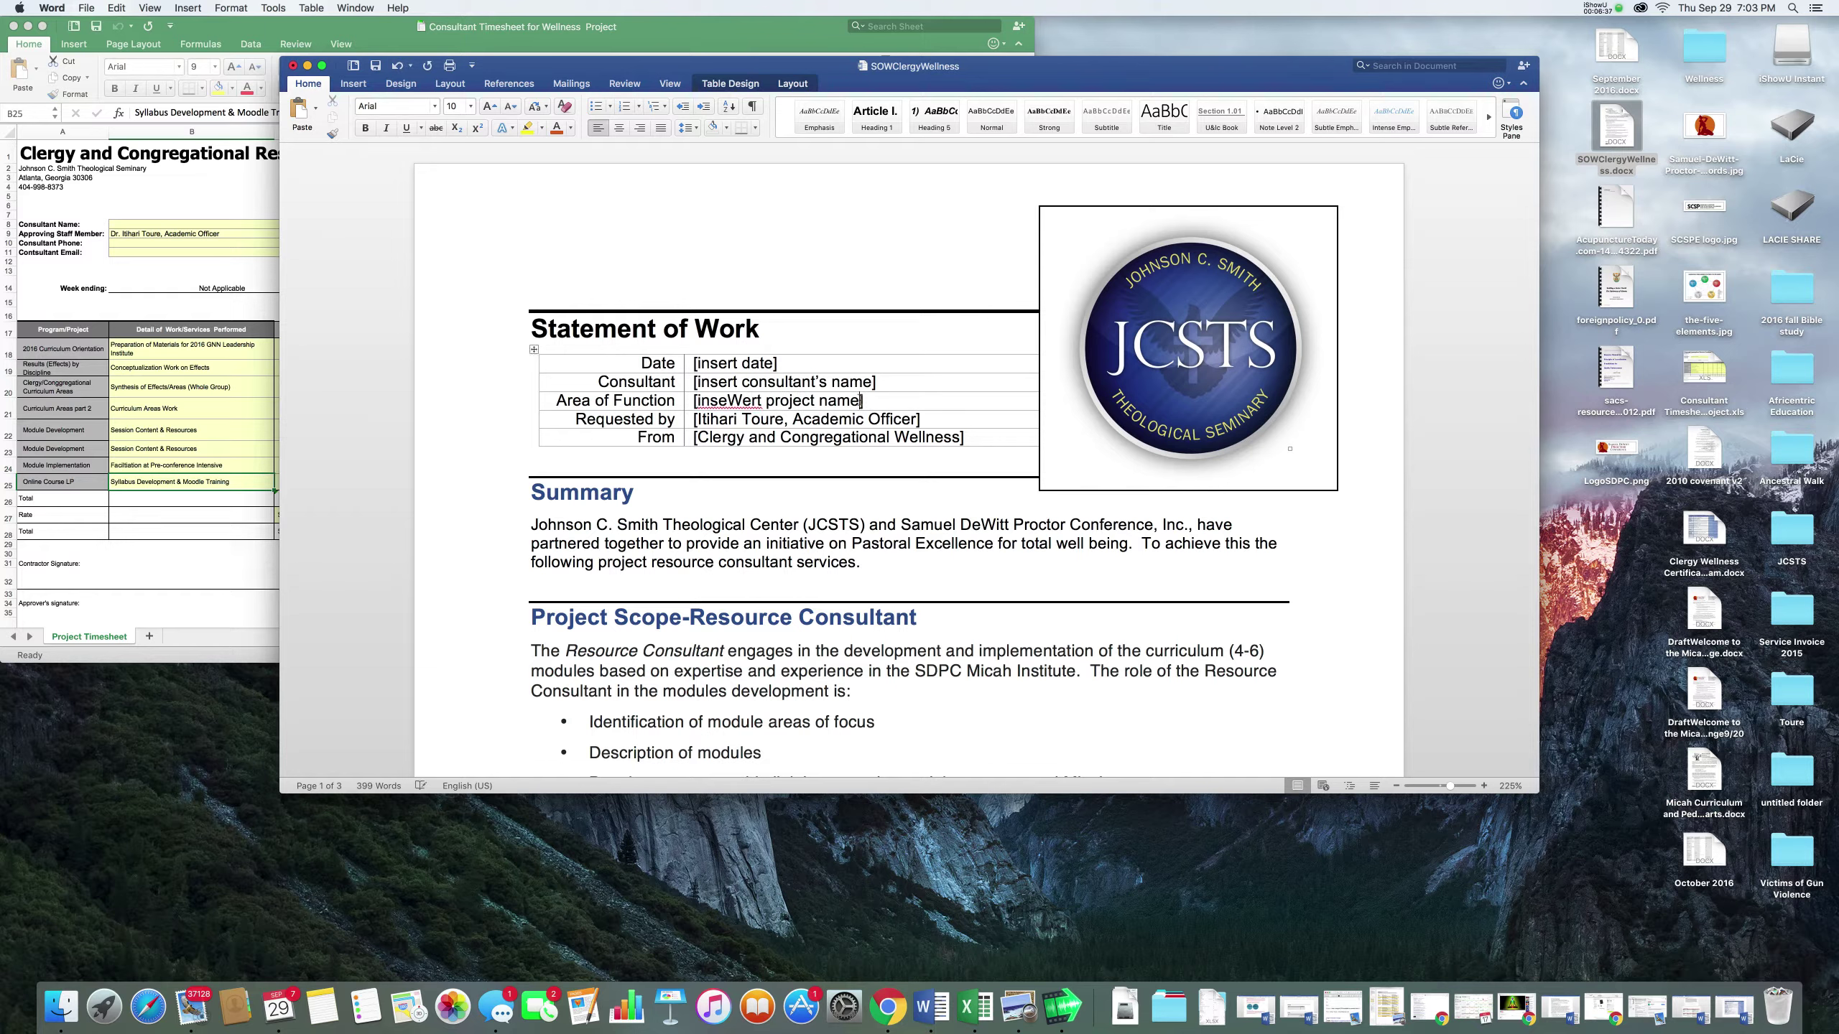
key("BackSpace")
key("BackSpace")
key("BackSpace")
key("BackSpace")
key("BackSpace")
key("BackSpace")
key("BackSpace")
key("BackSpace")
key("BackSpace")
key("BackSpace")
key("BackSpace")
key("BackSpace")
key("BackSpace")
key("BackSpace")
key("BackSpace")
key("BackSpace")
key("BackSpace")
key("BackSpace")
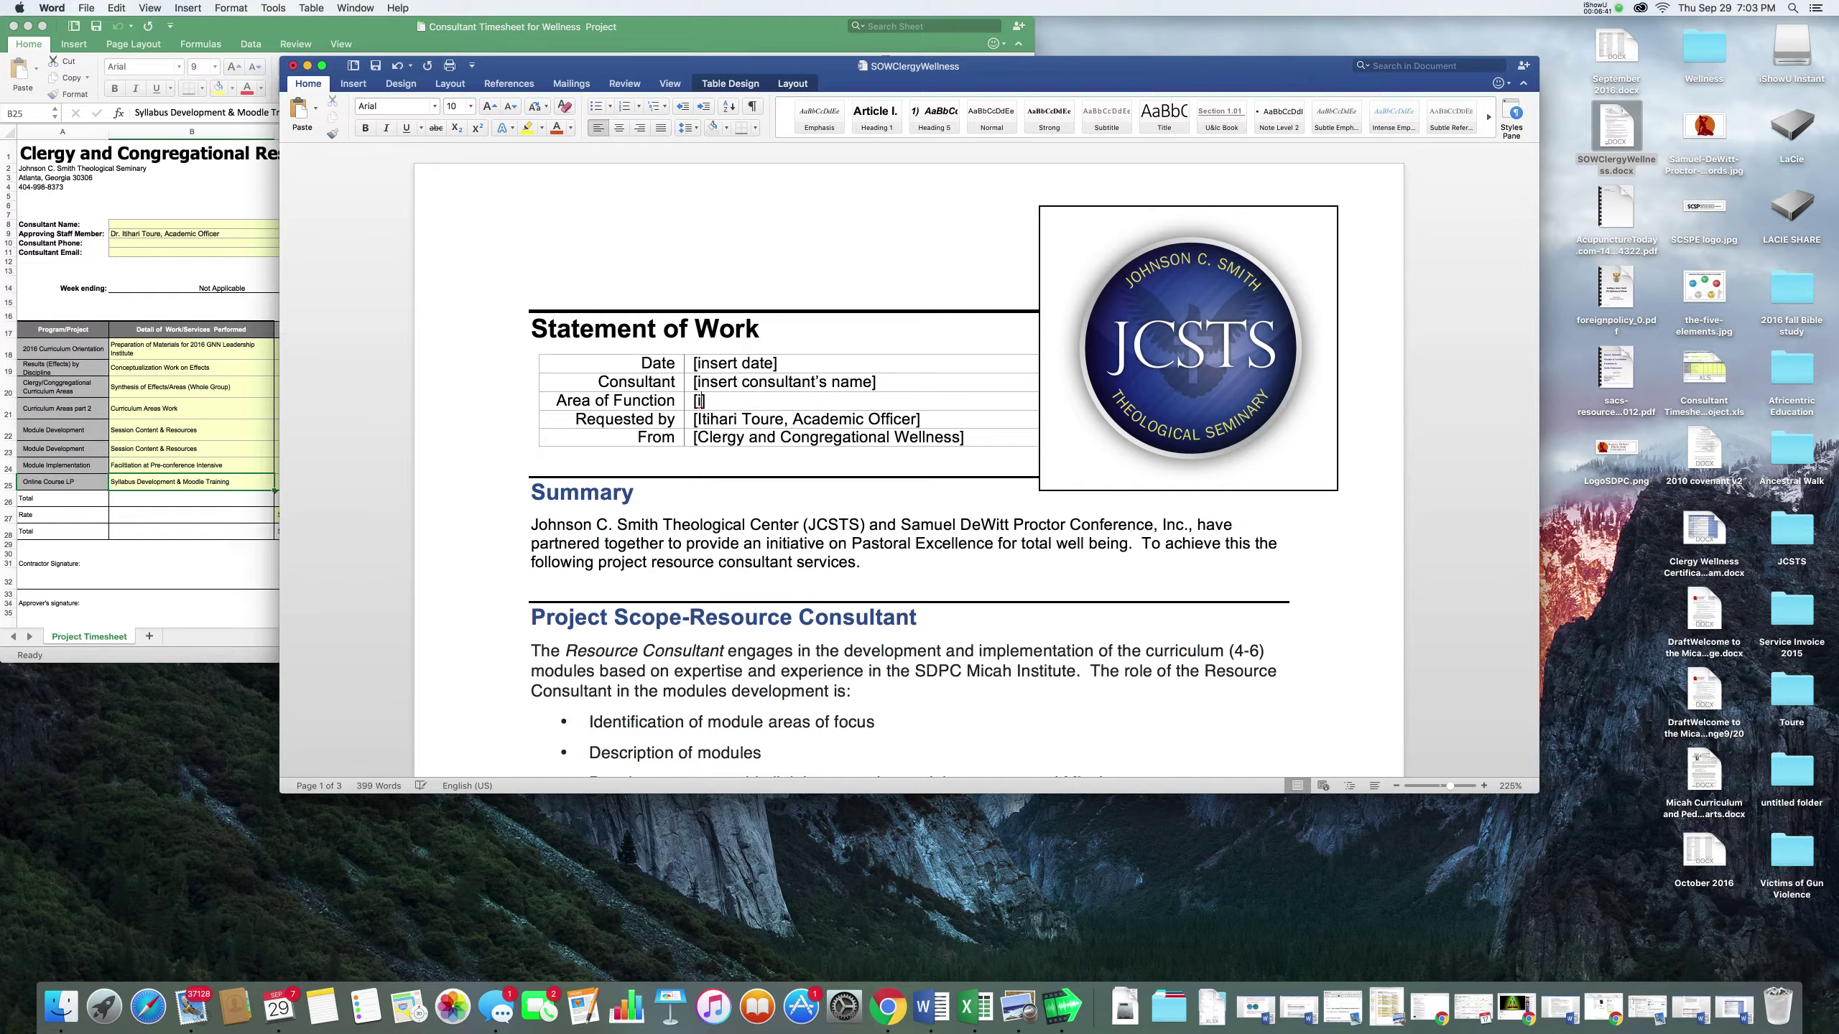
key("BackSpace")
type("Wellness Team")
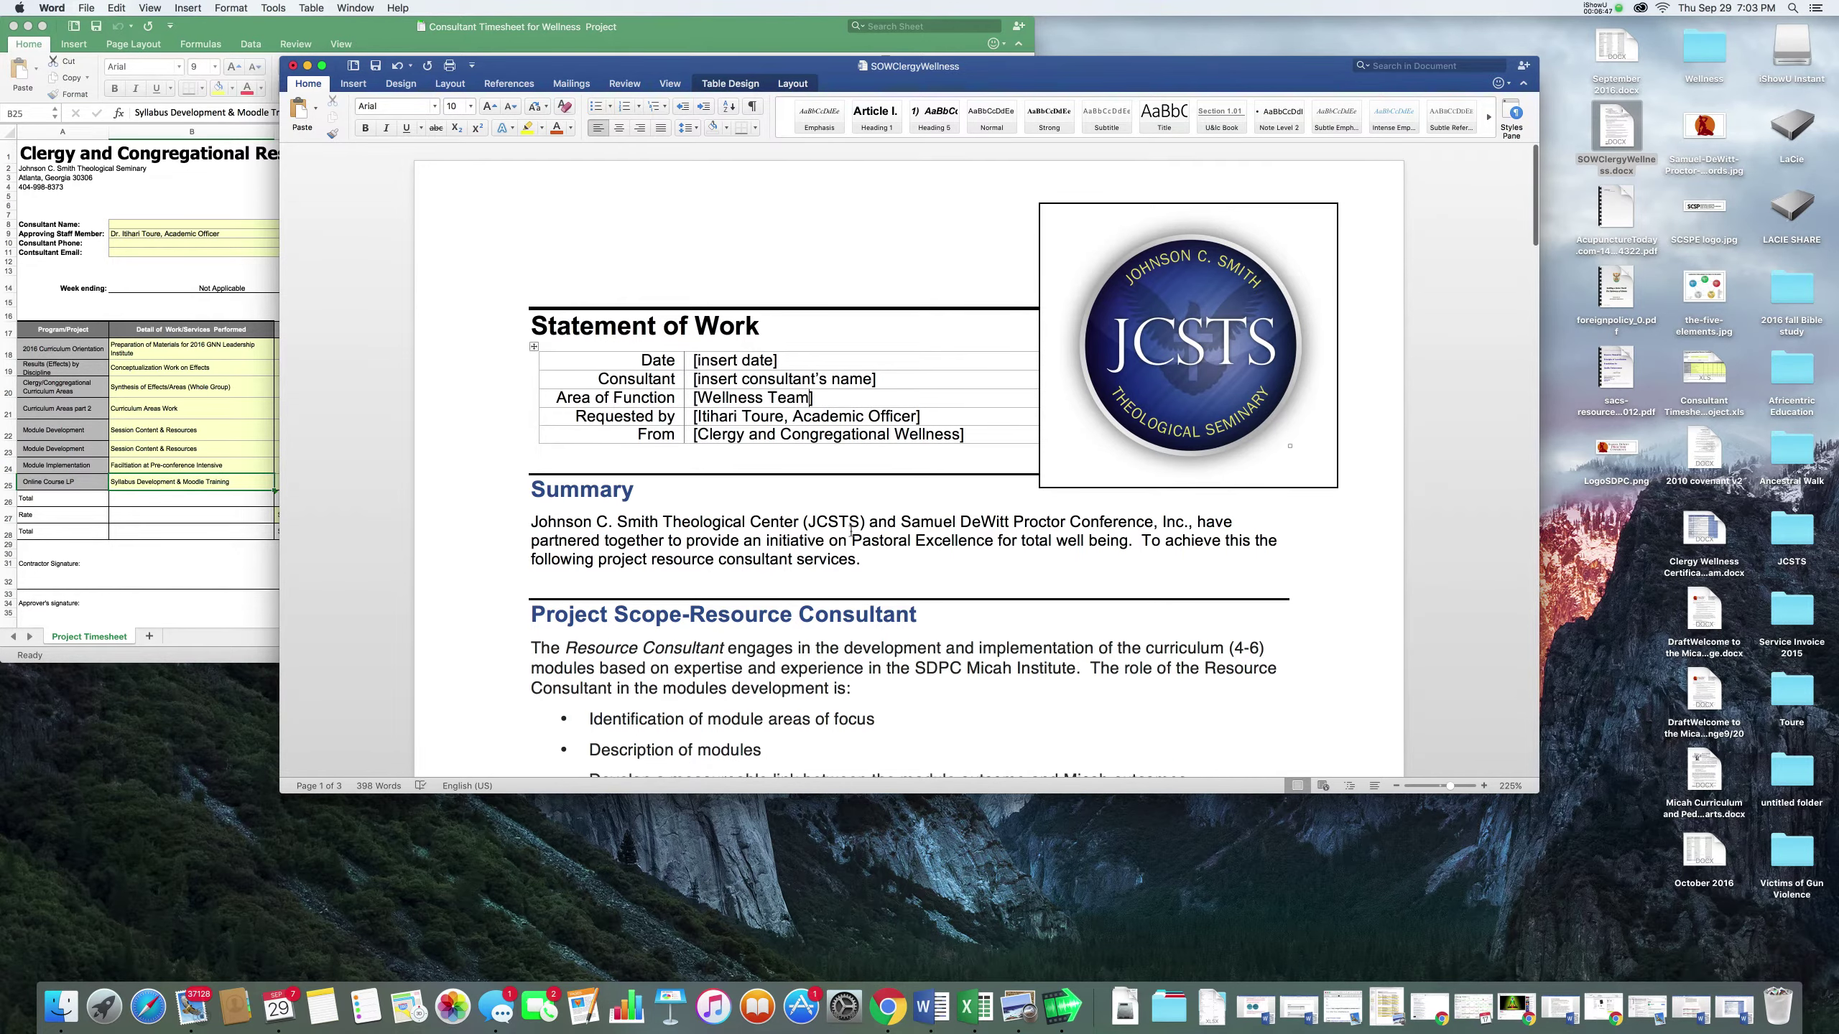
- Review the Project Scope-Resource Consultant section, covering module development duties, online course delivery and the third area of work
scroll(851, 531, "down", 5)
scroll(850, 531, "down", 1)
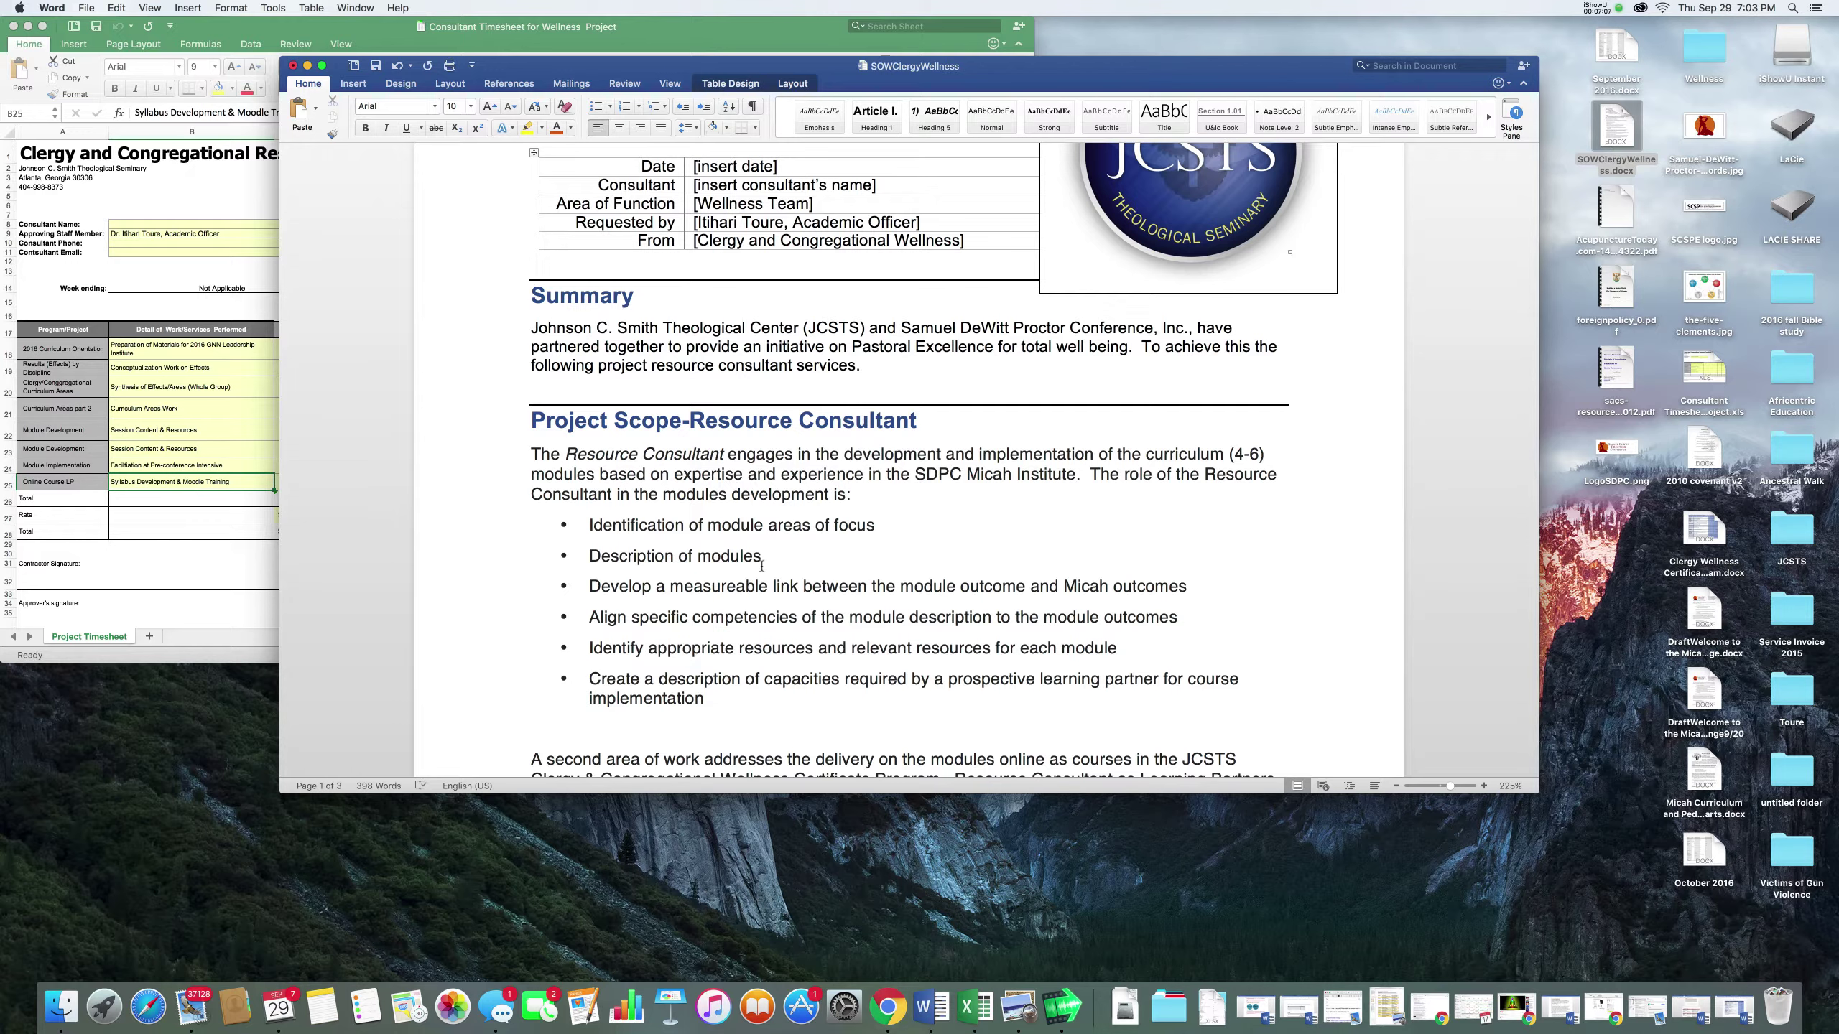
scroll(769, 600, "down", 3)
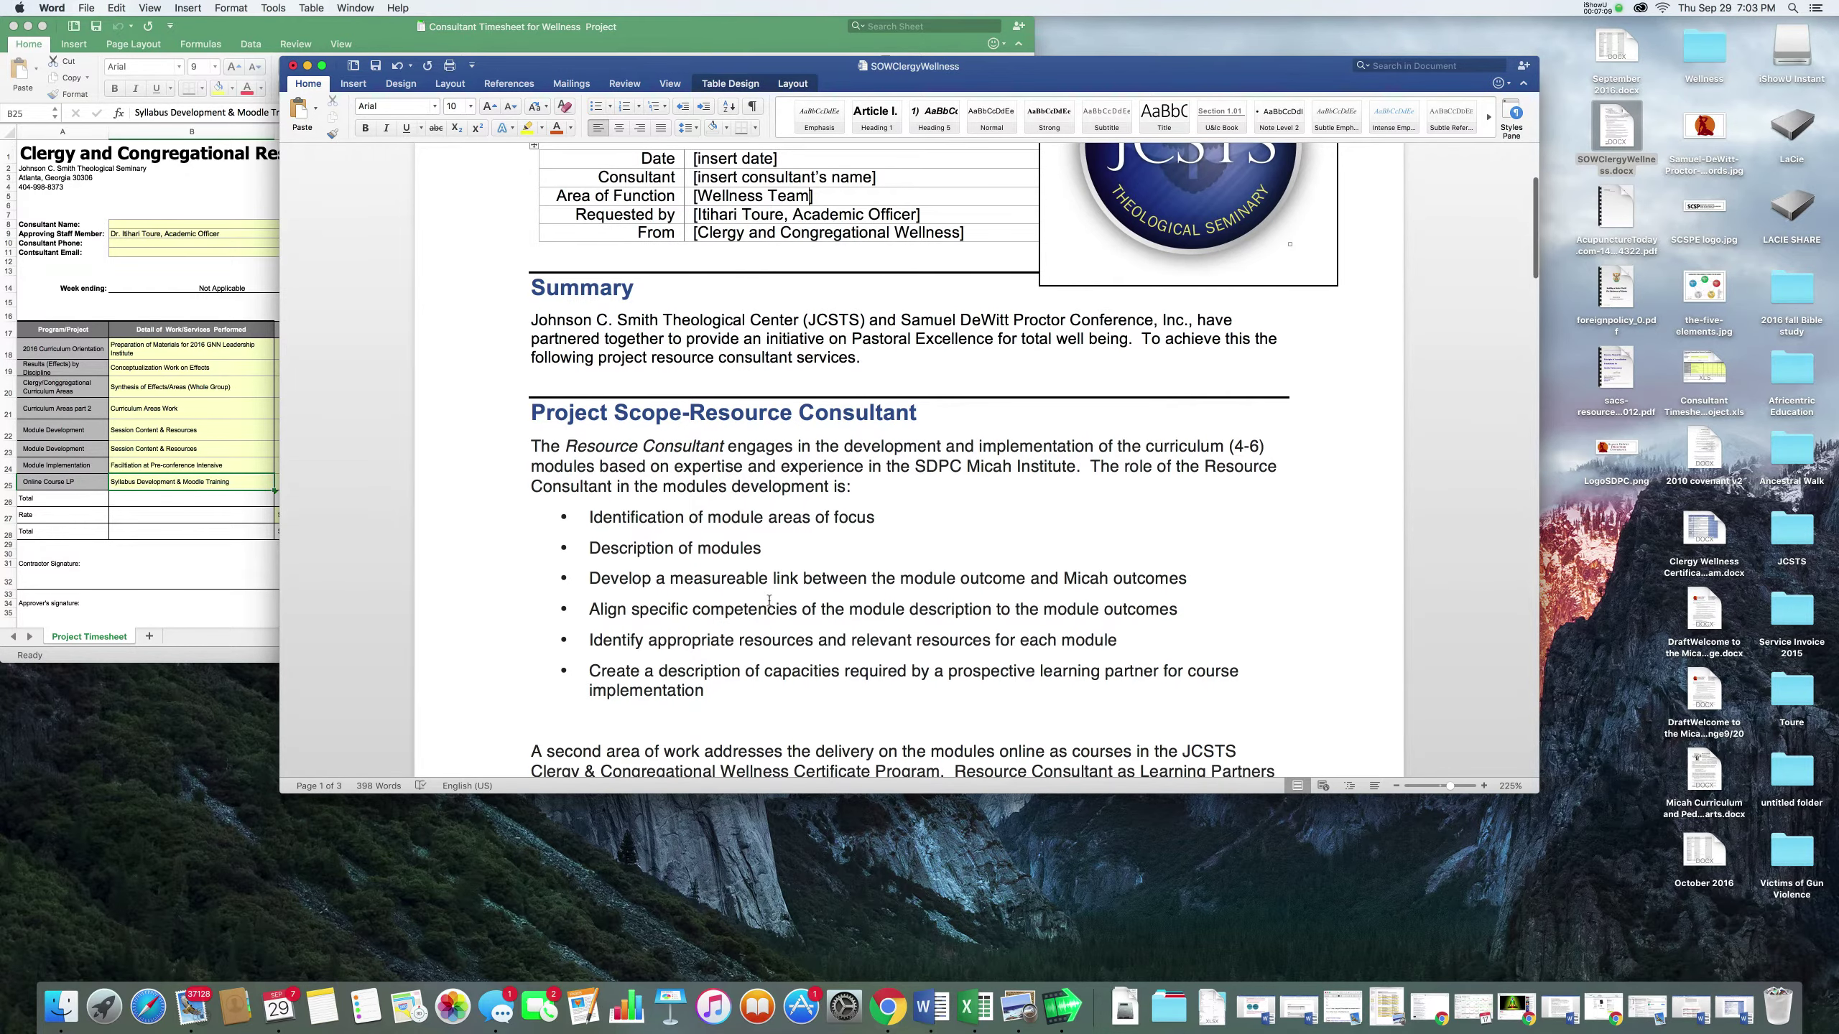
scroll(769, 599, "down", 4)
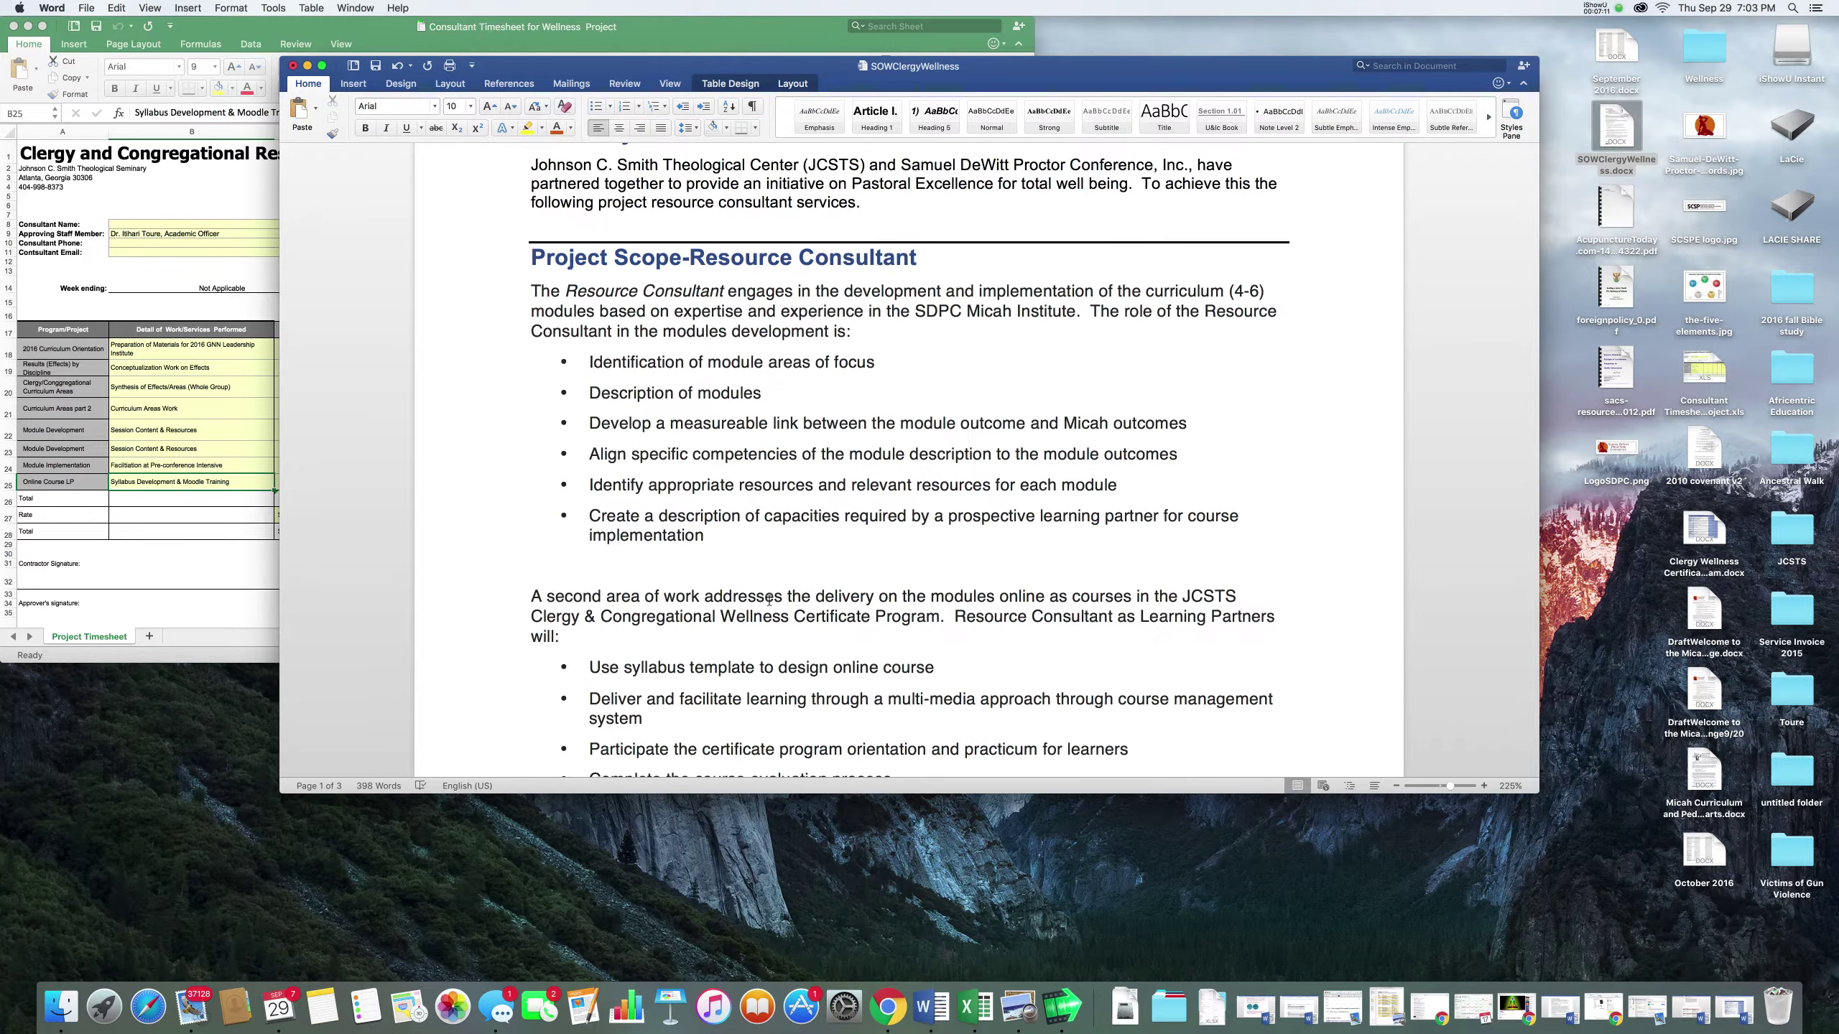
scroll(768, 600, "down", 4)
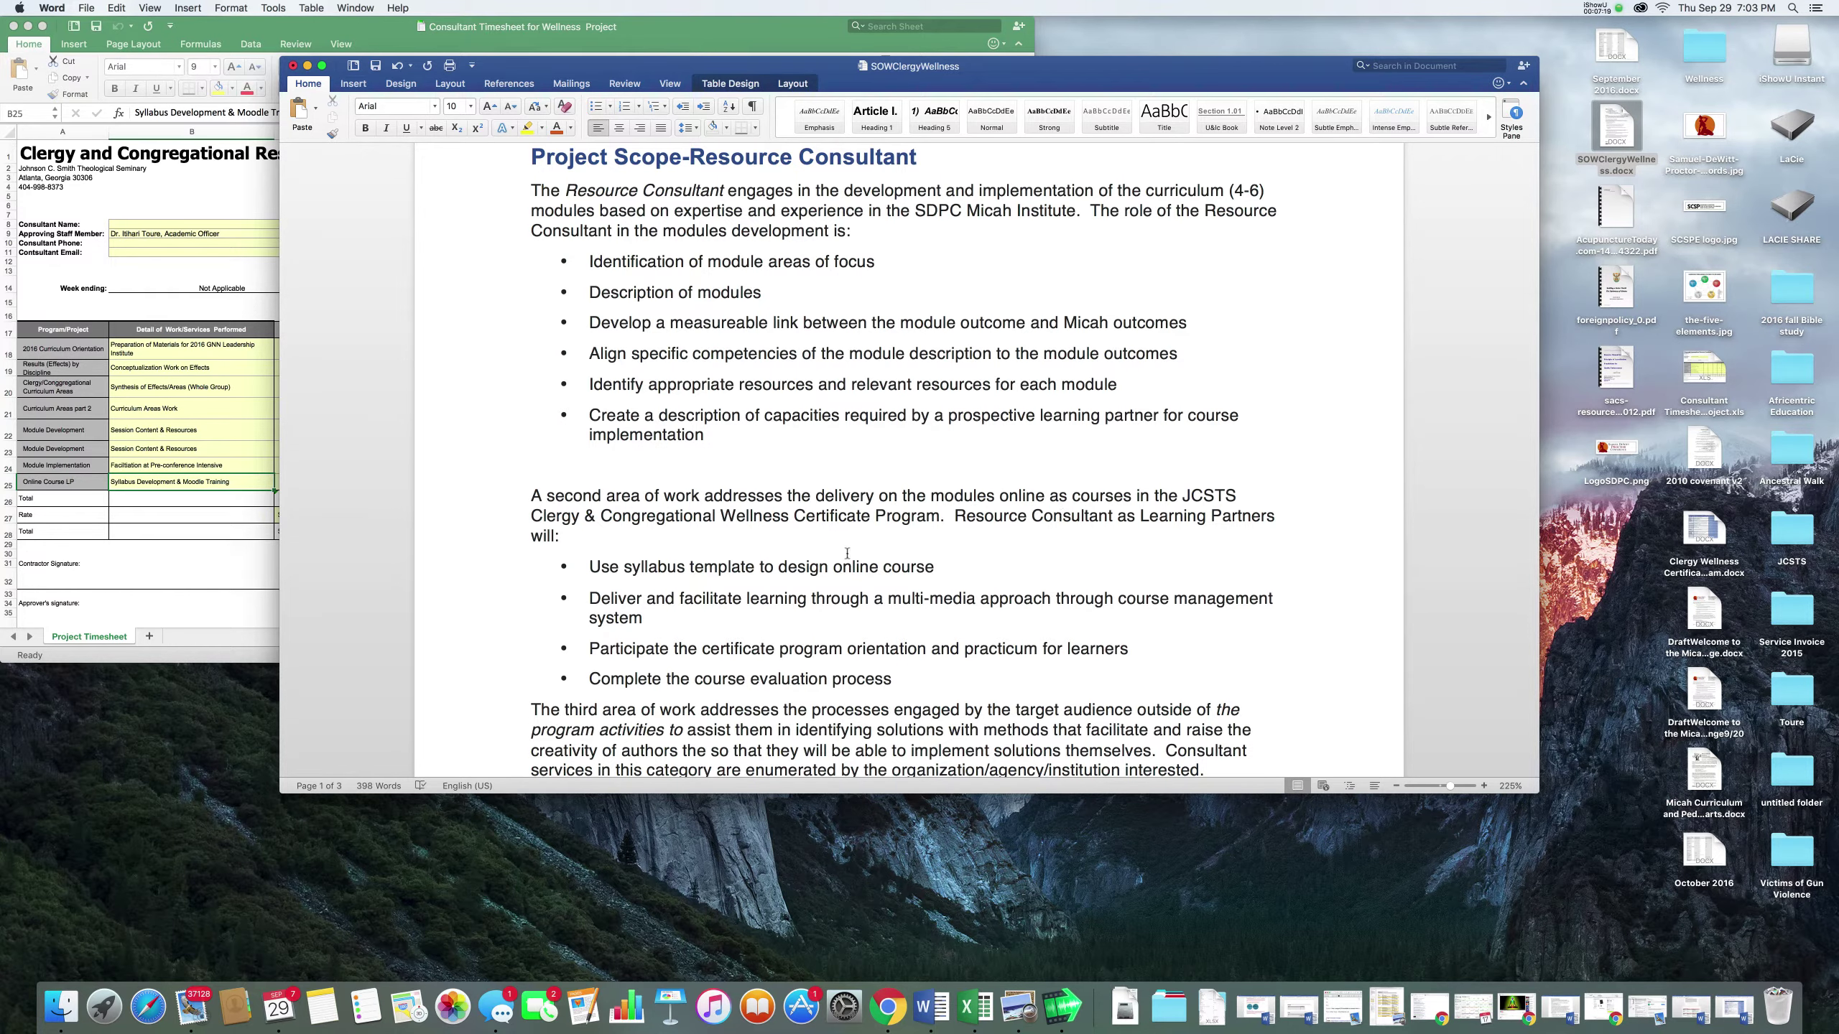
scroll(847, 553, "down", 2)
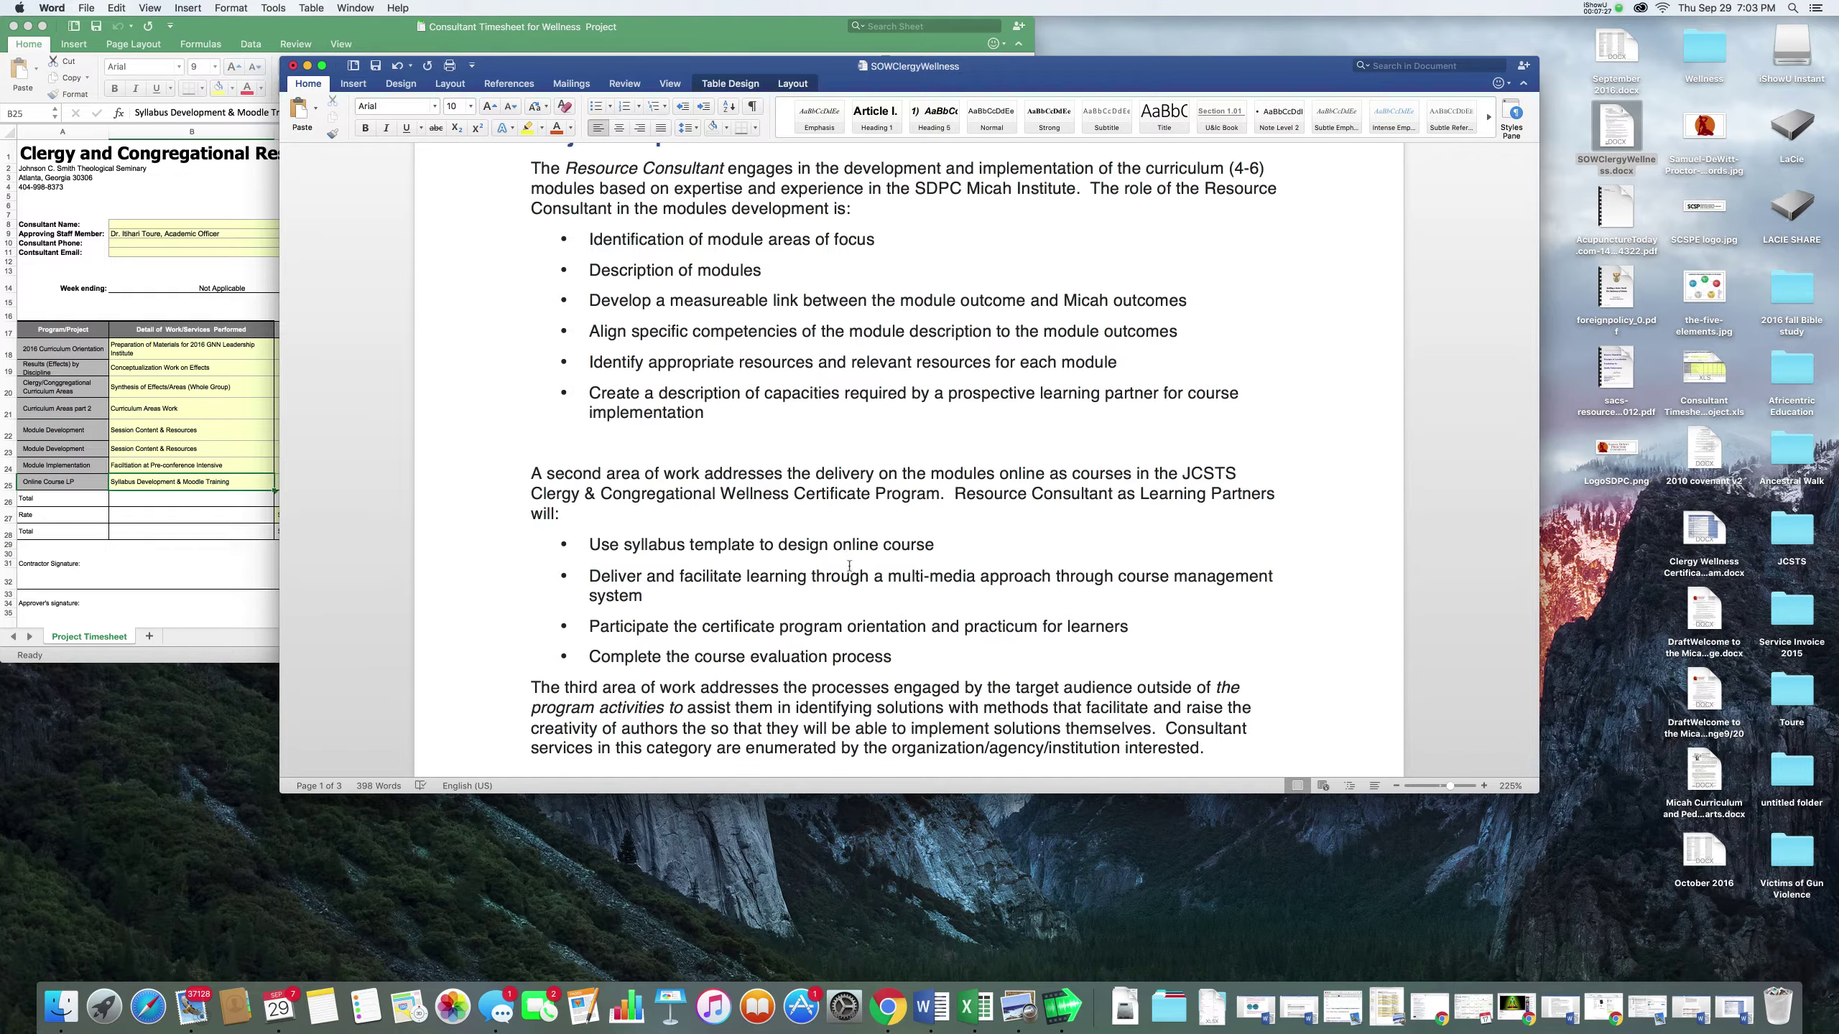
scroll(850, 566, "down", 5)
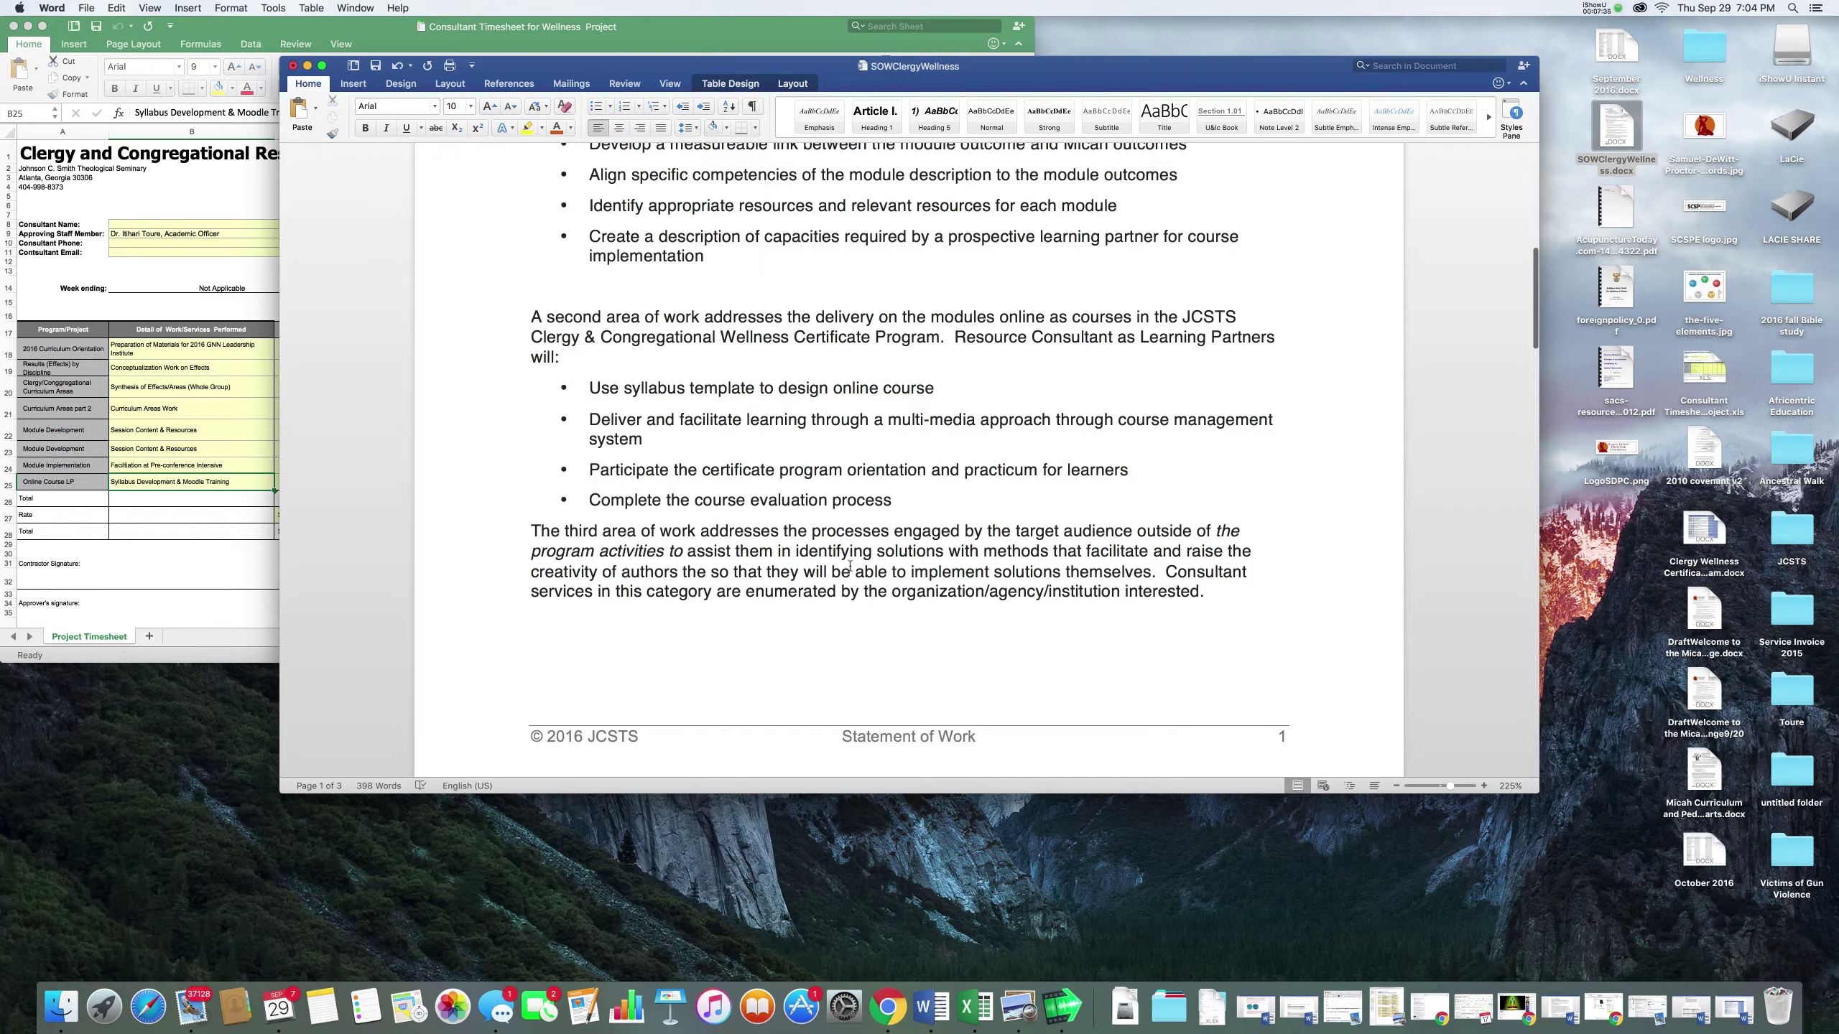
scroll(849, 566, "down", 2)
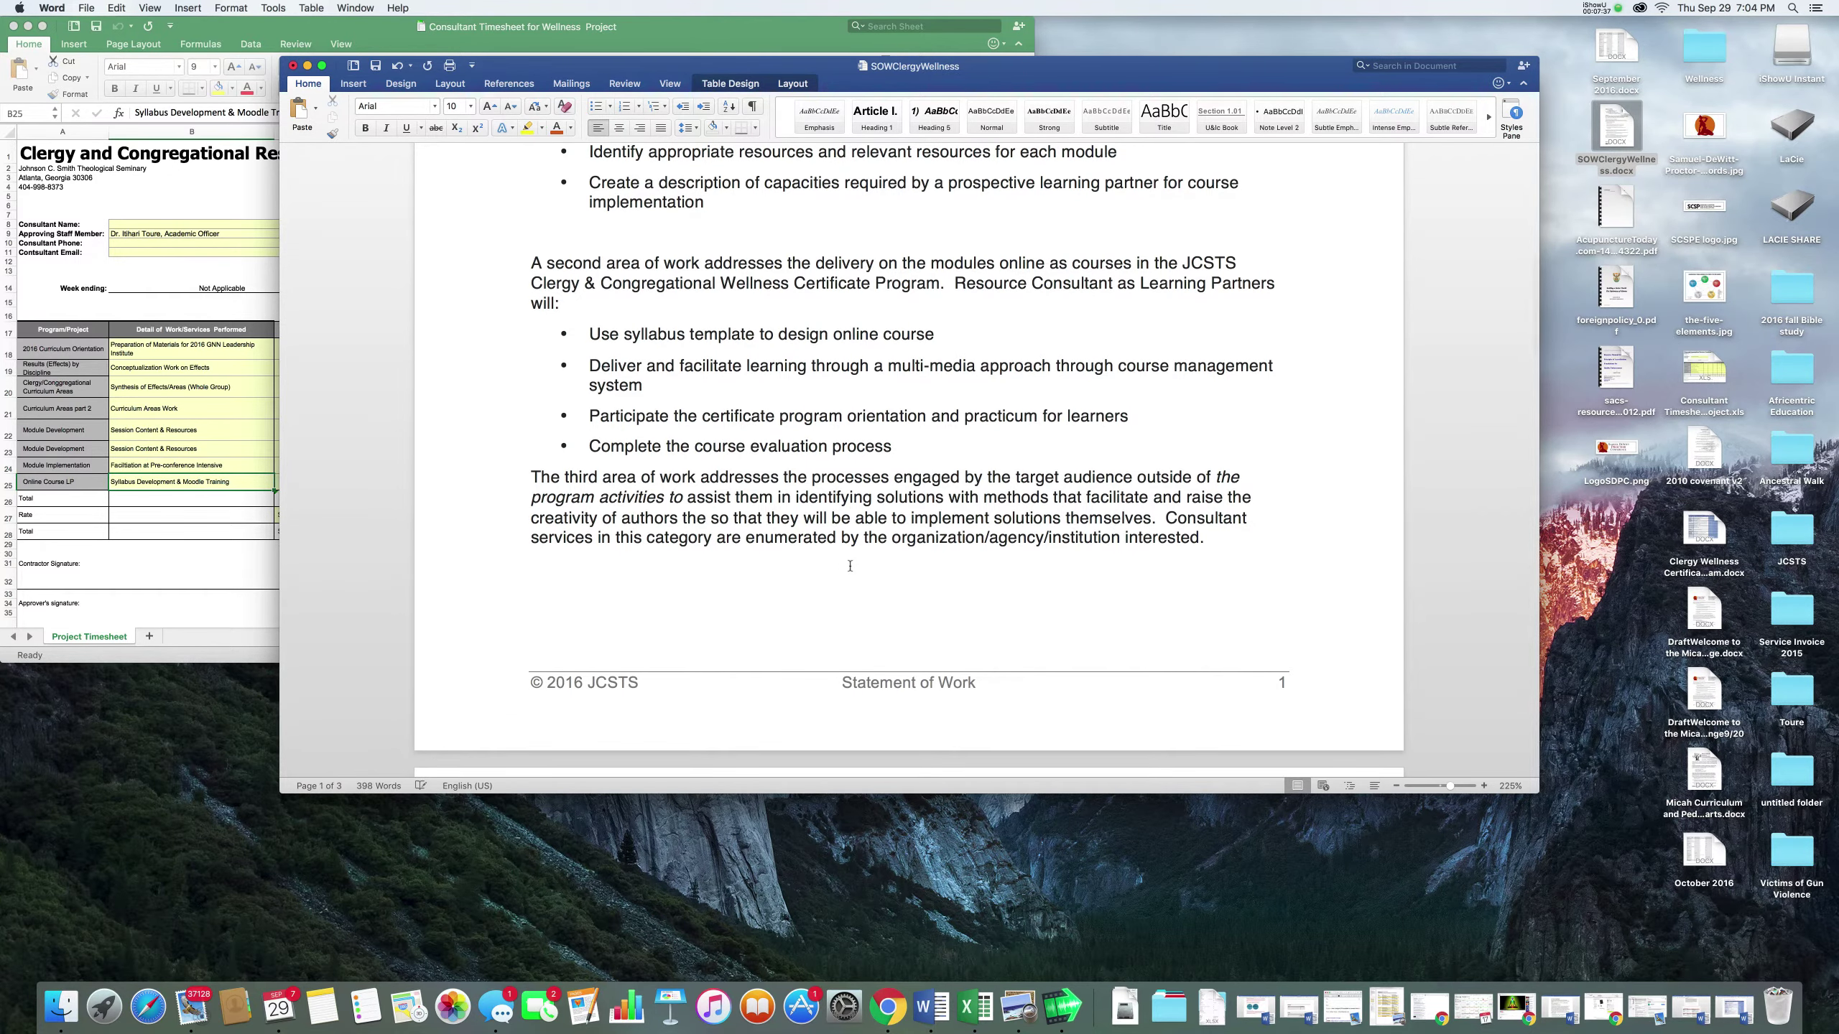
- Fill the Schedule table's Task column with "Modules", "Online Course Facilitation" and "Other Services as Agreed Upon", correcting any misspelling
scroll(850, 566, "down", 2)
scroll(850, 566, "down", 10)
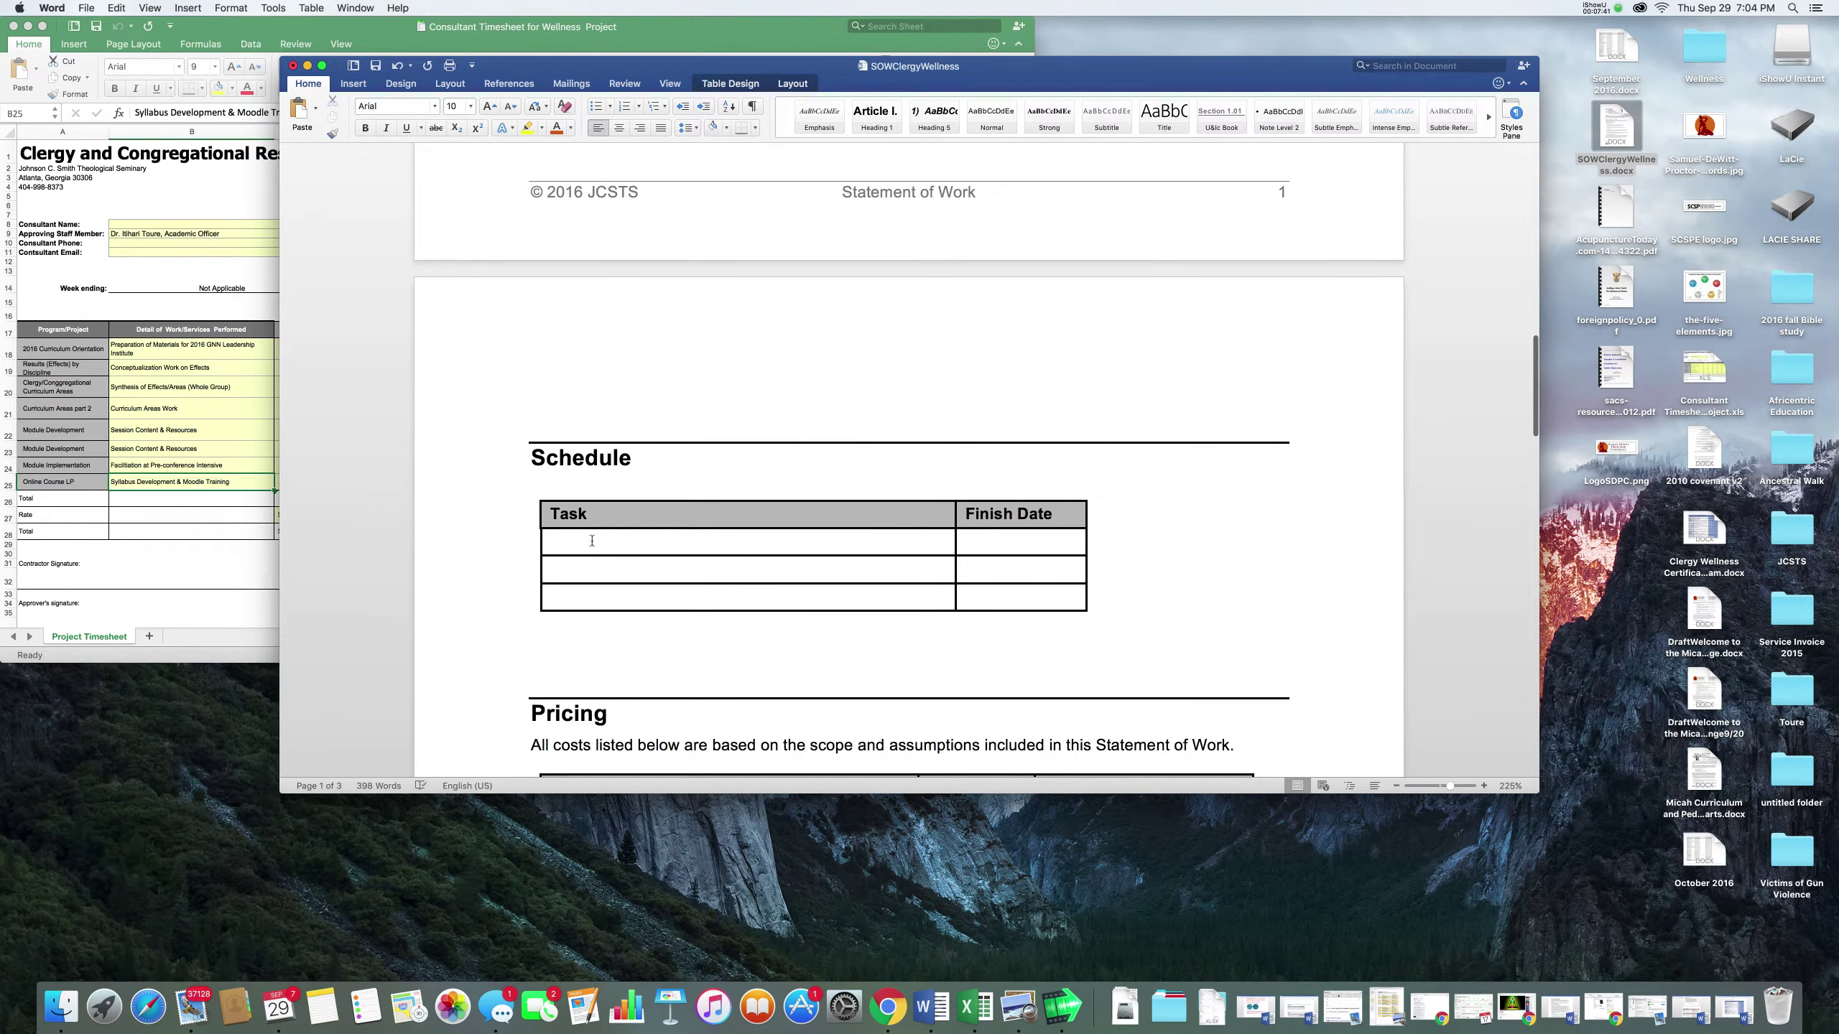
left_click(584, 540)
type("Modules")
type("Online Co")
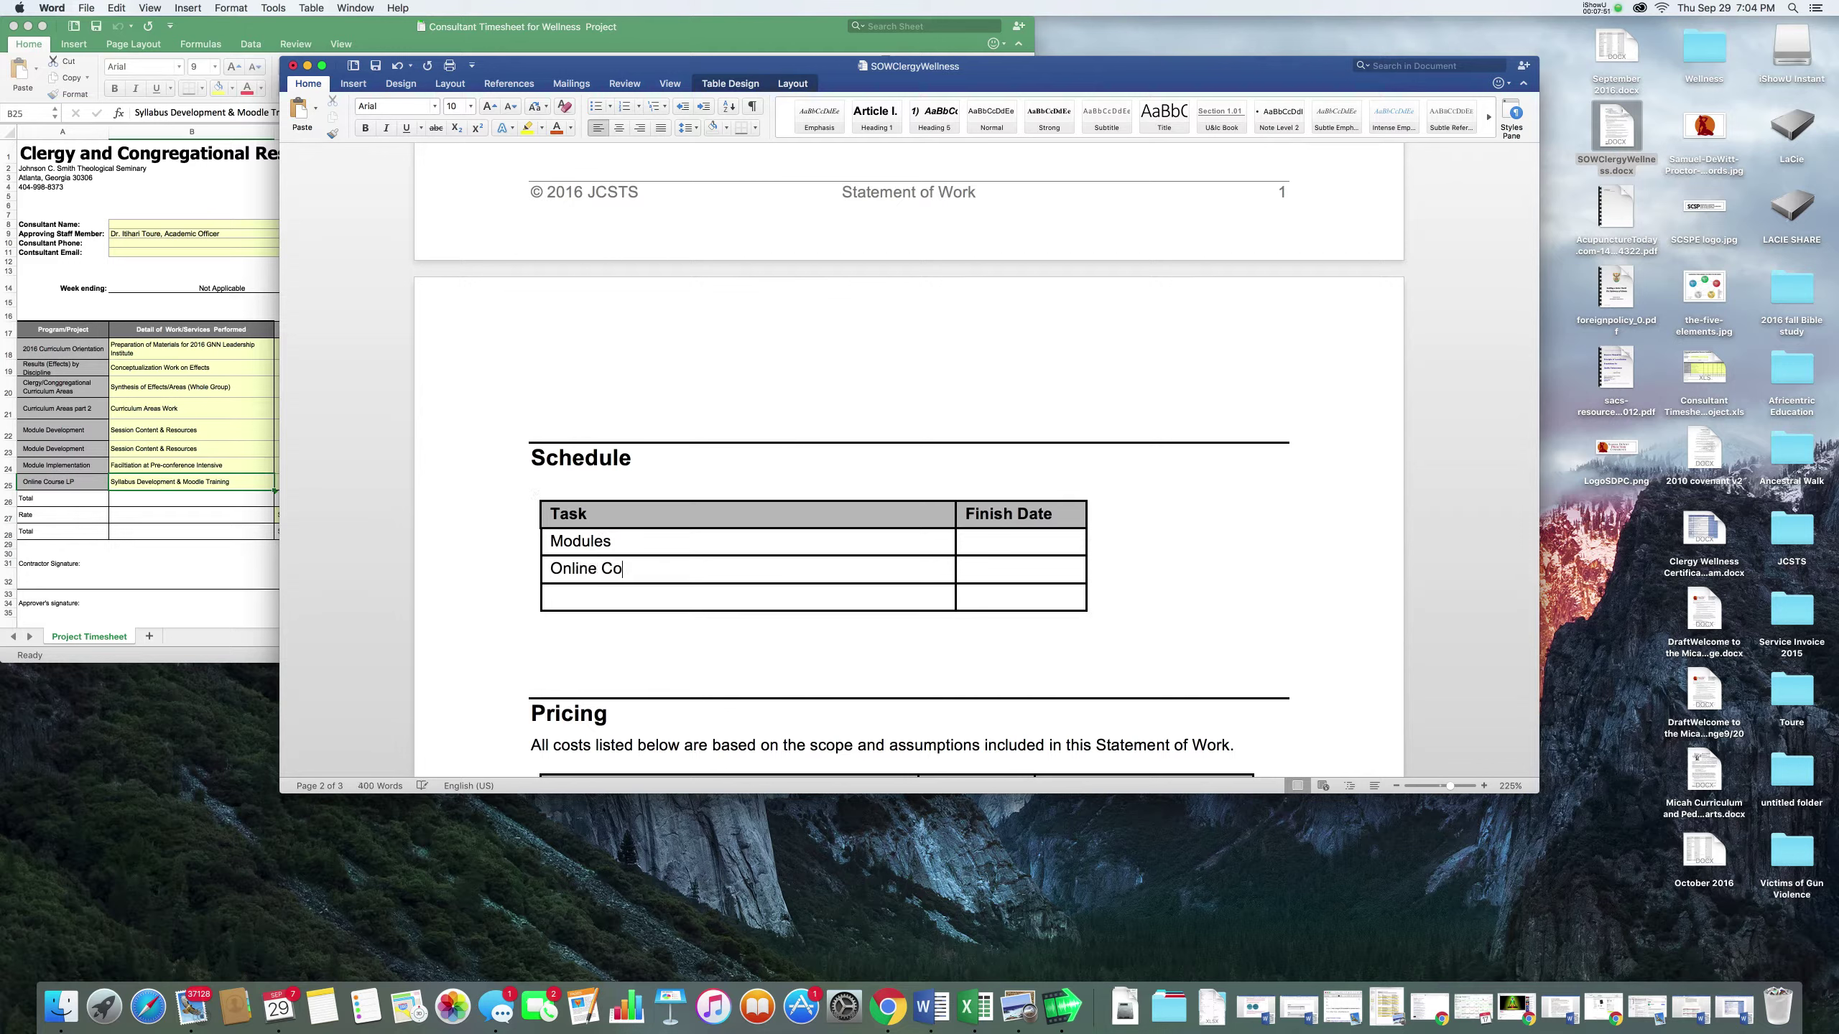
type("urse Faciltiation")
left_click(560, 597)
type("Other Services")
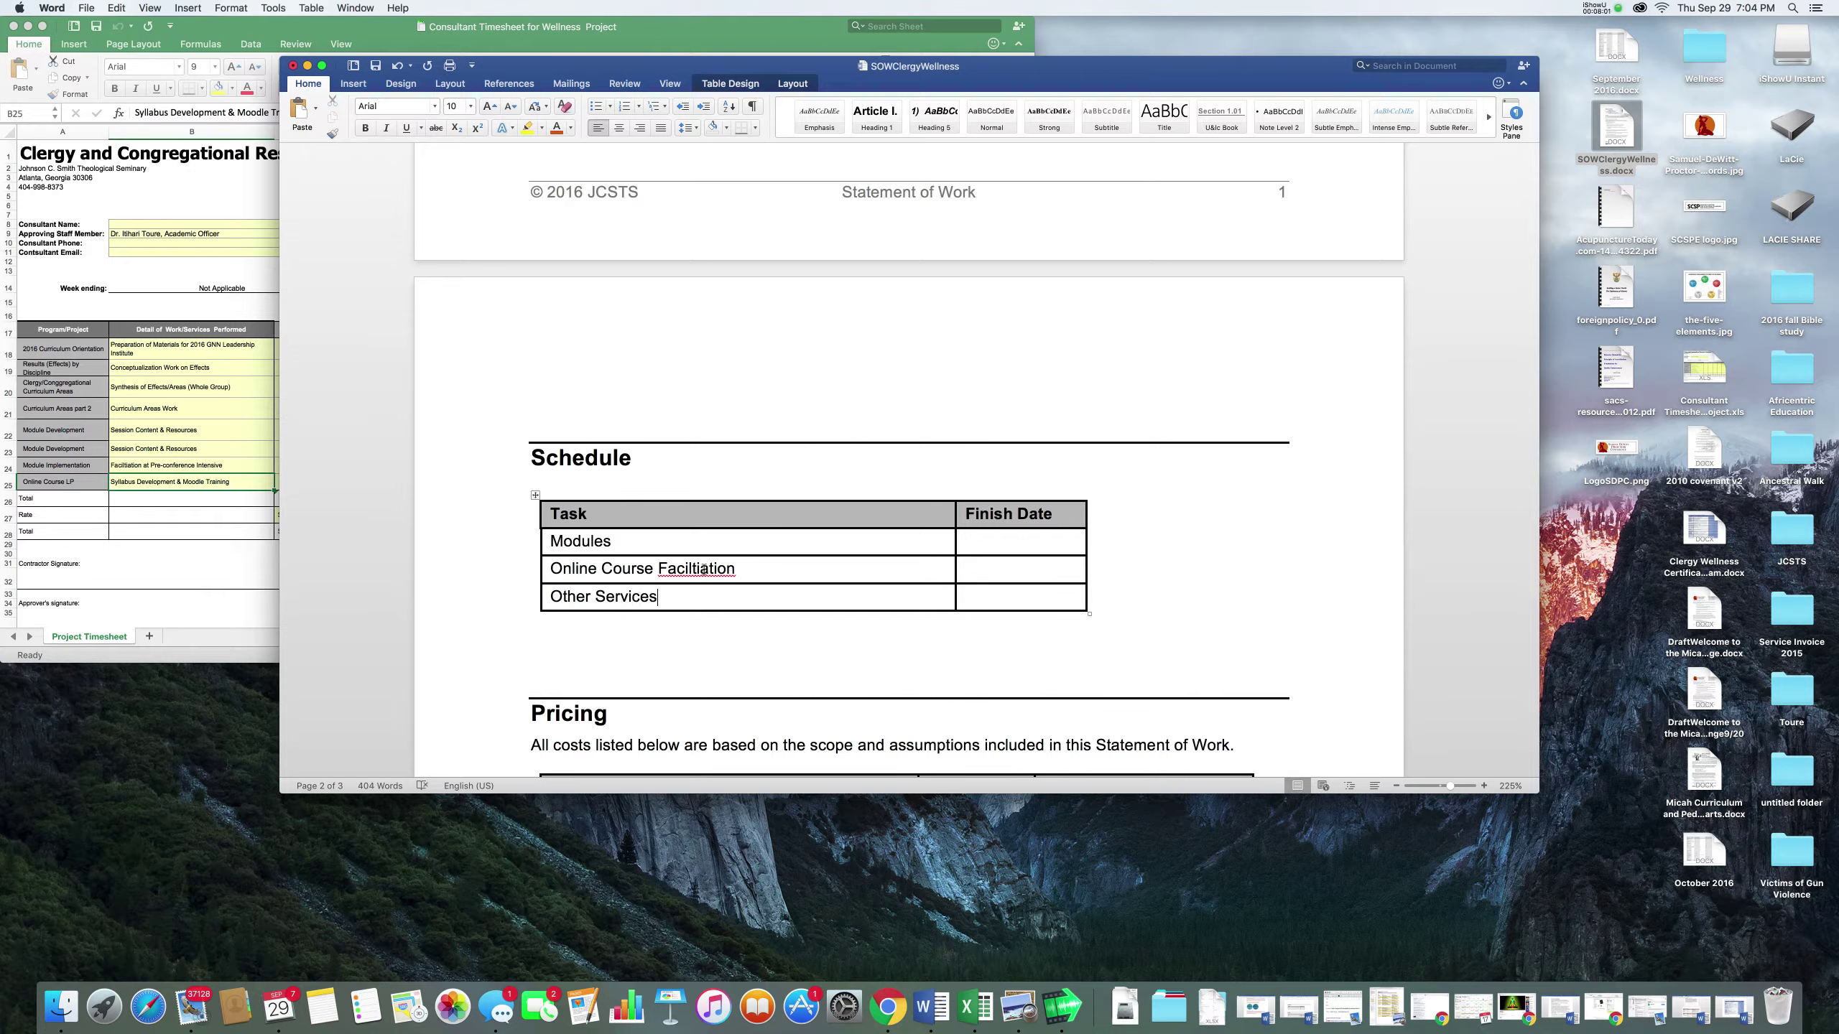
right_click(732, 578)
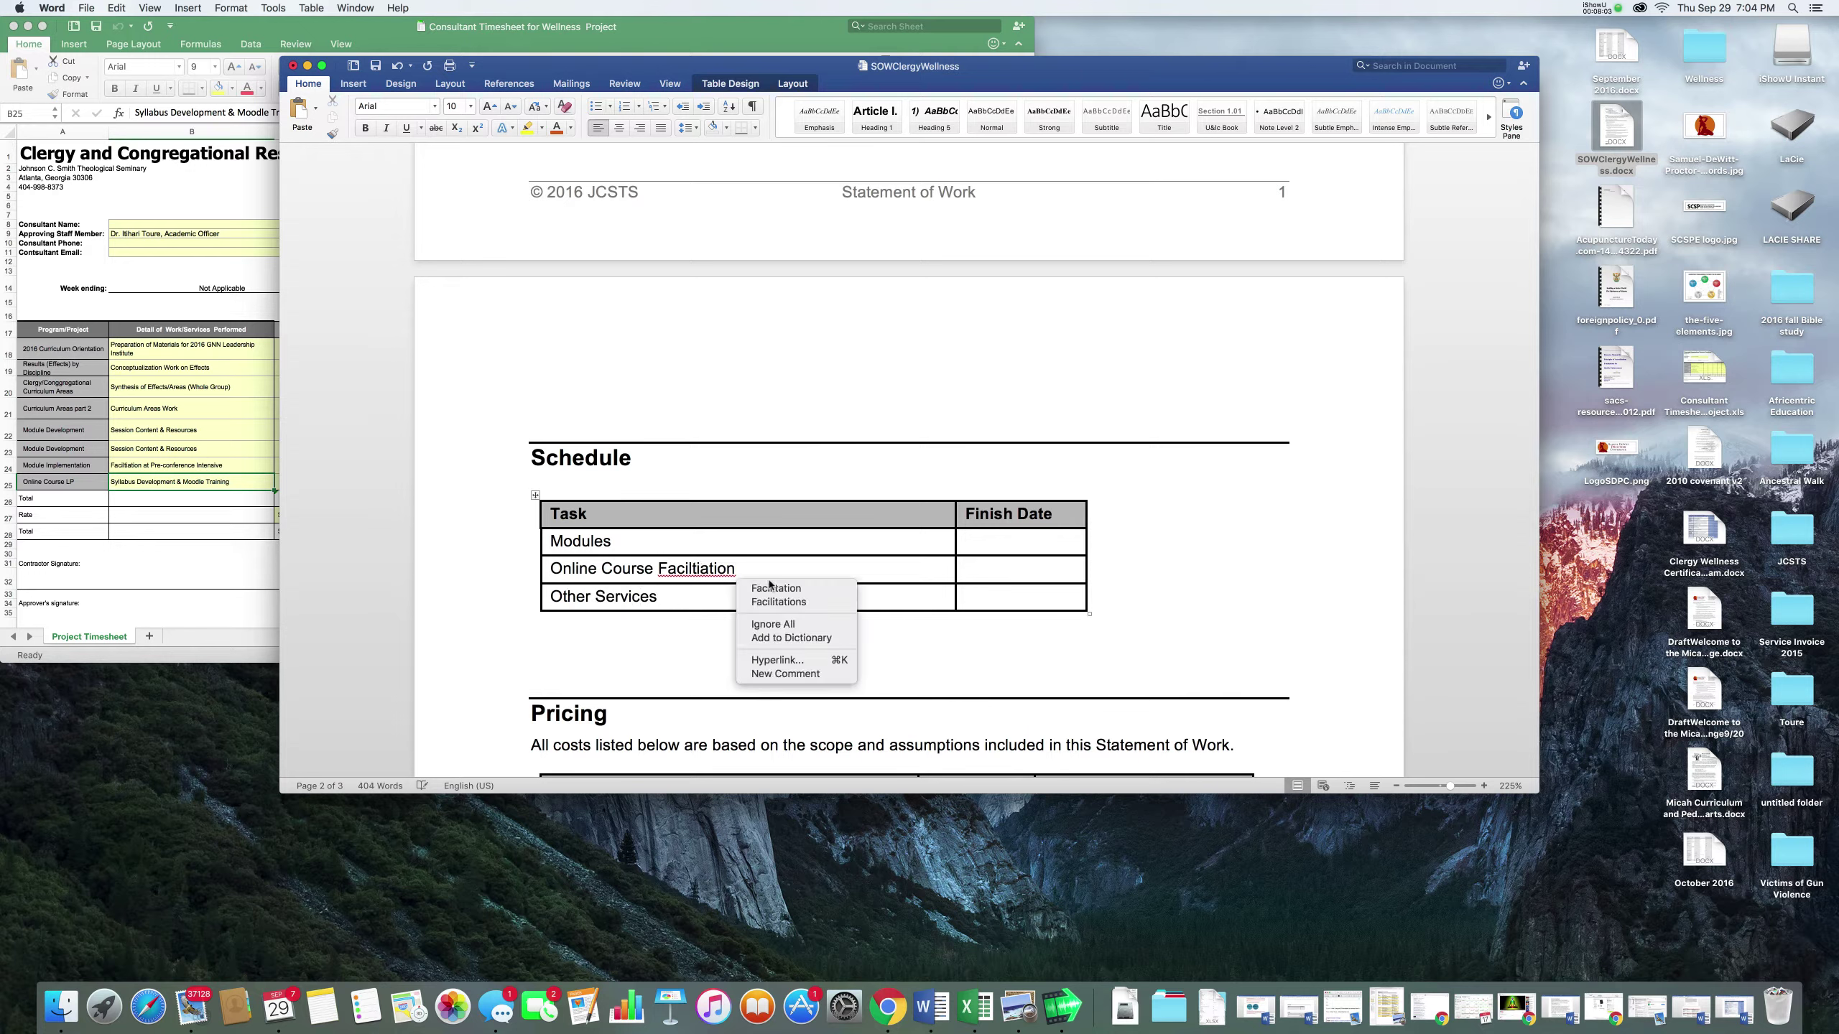
left_click(758, 592)
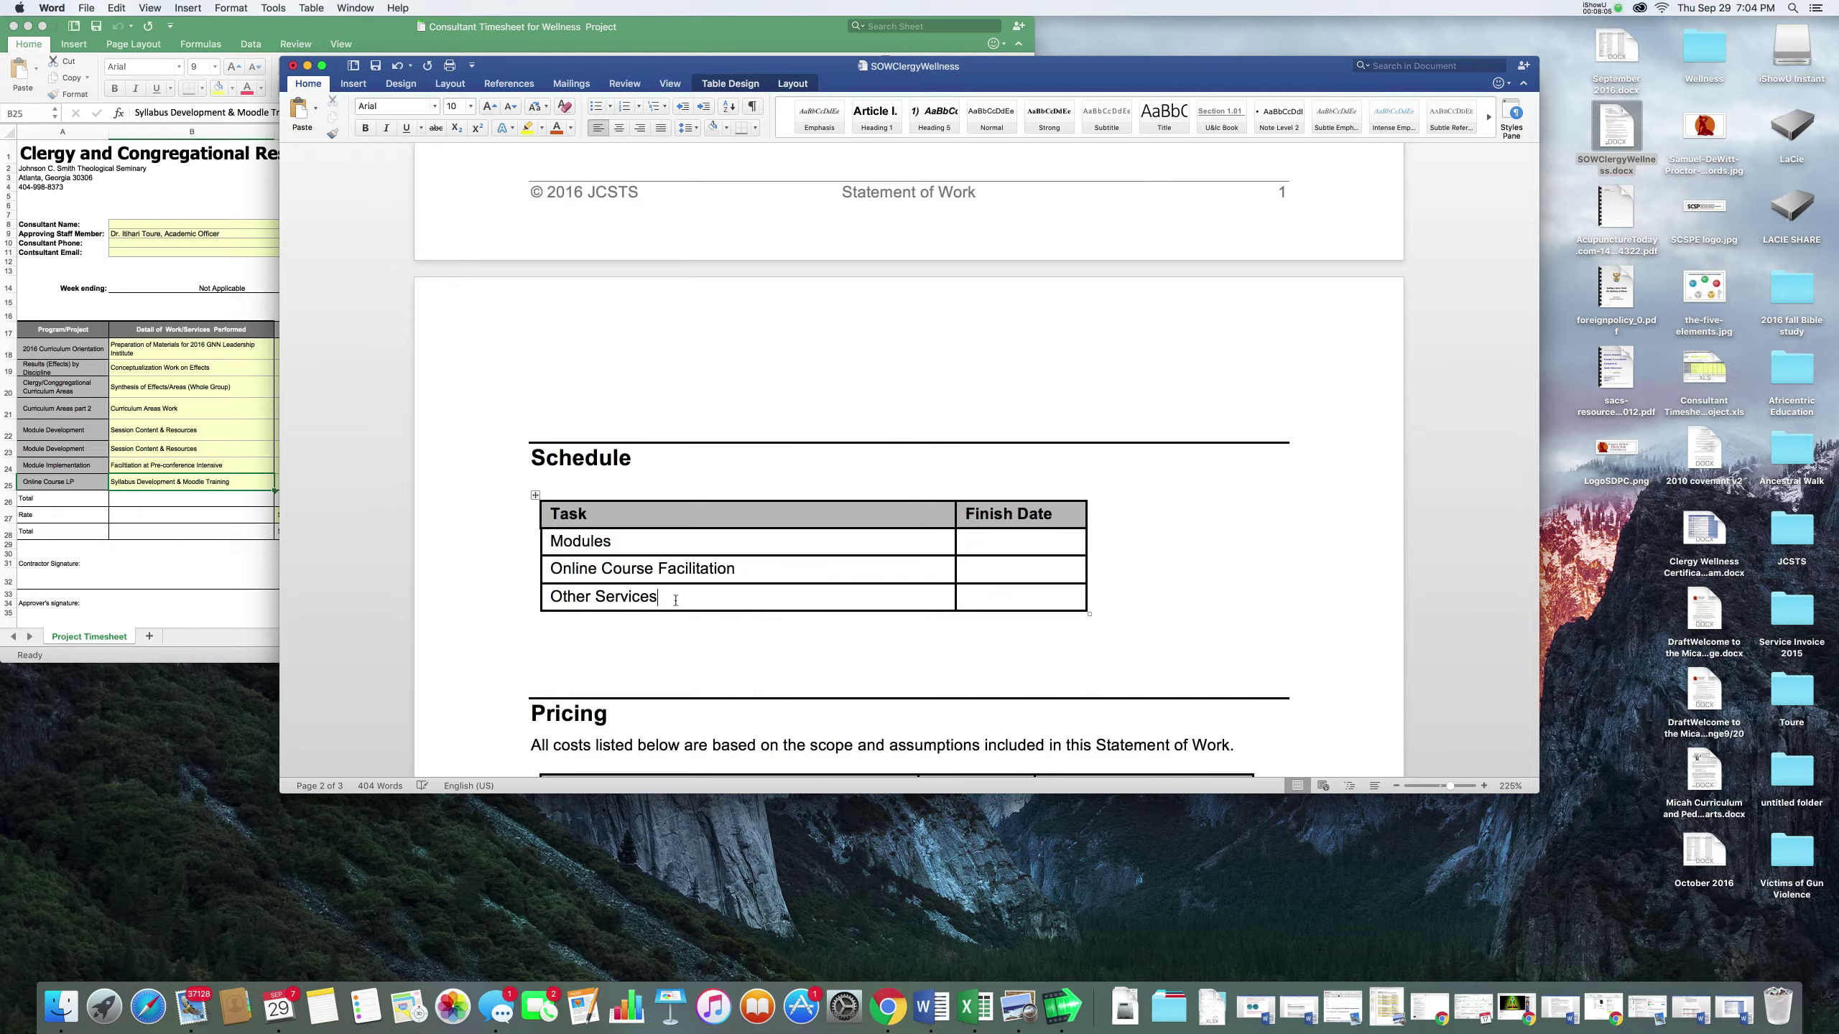
type("as Agreed Upon")
- Add the sentence "One week after the timesheet is submitted." following the payment schedule statement in the Pricing section
scroll(1013, 583, "down", 5)
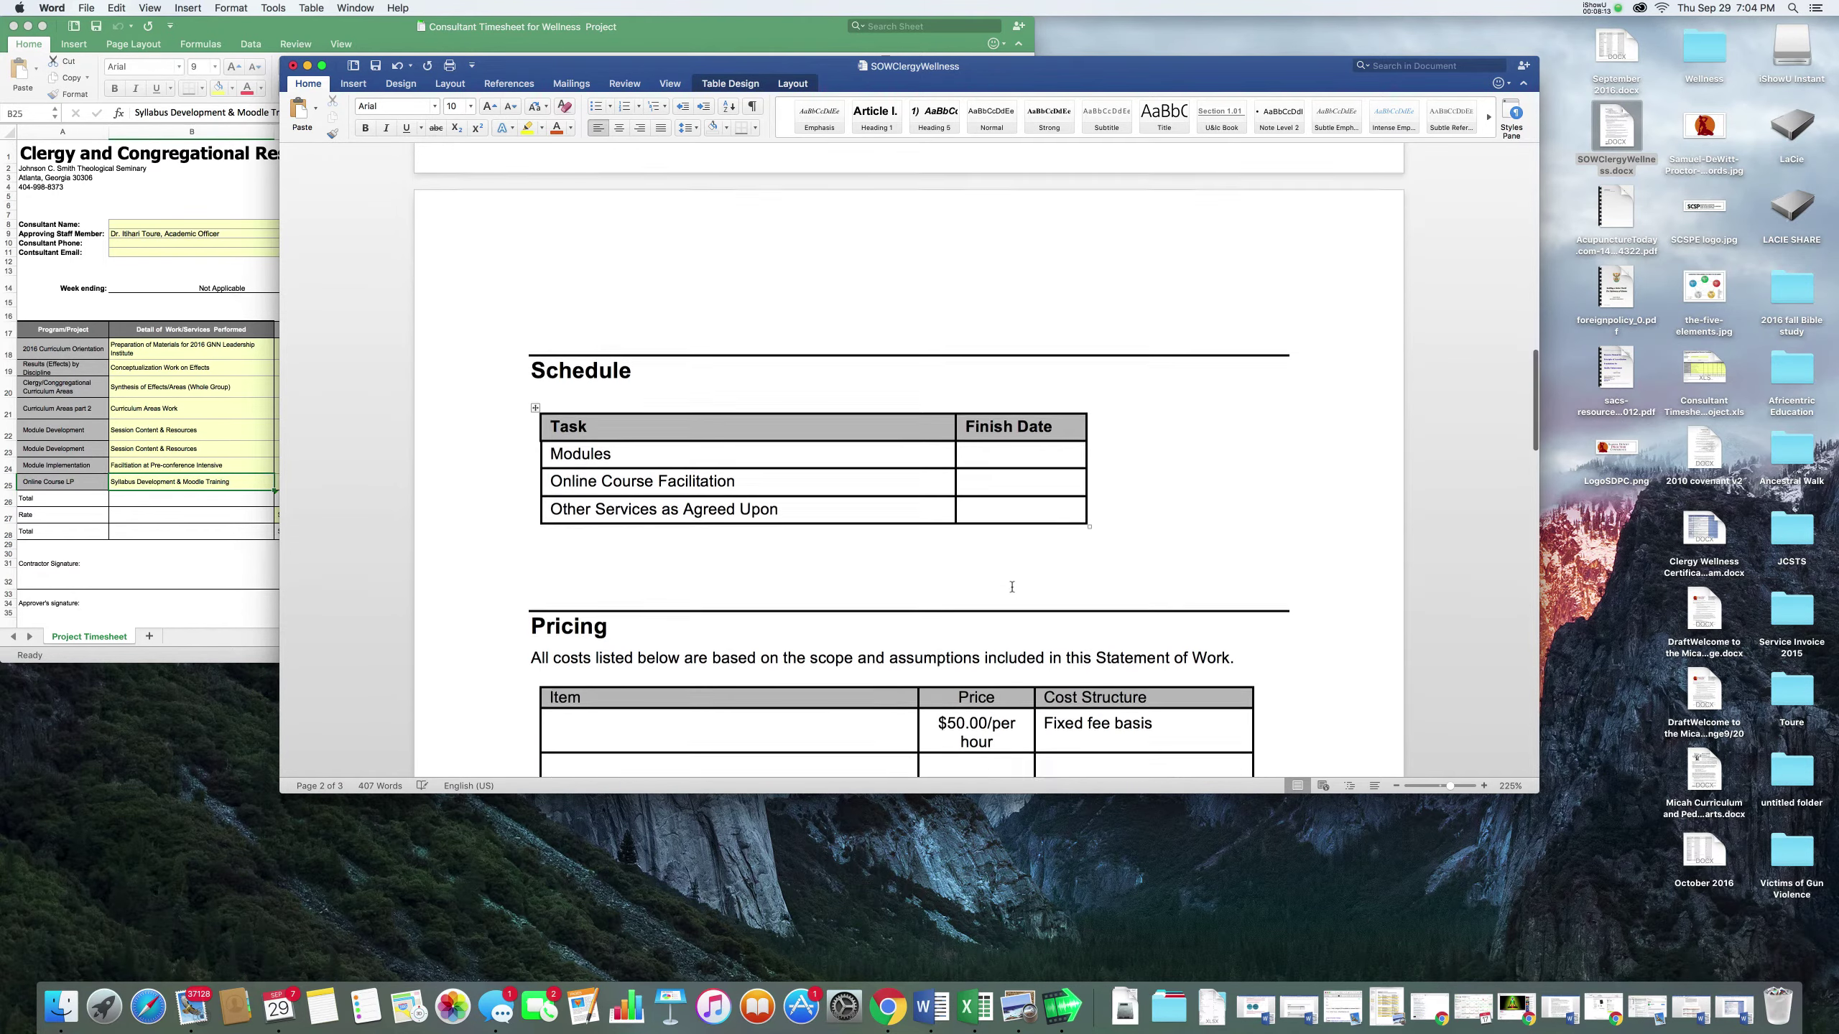
scroll(1011, 587, "down", 1)
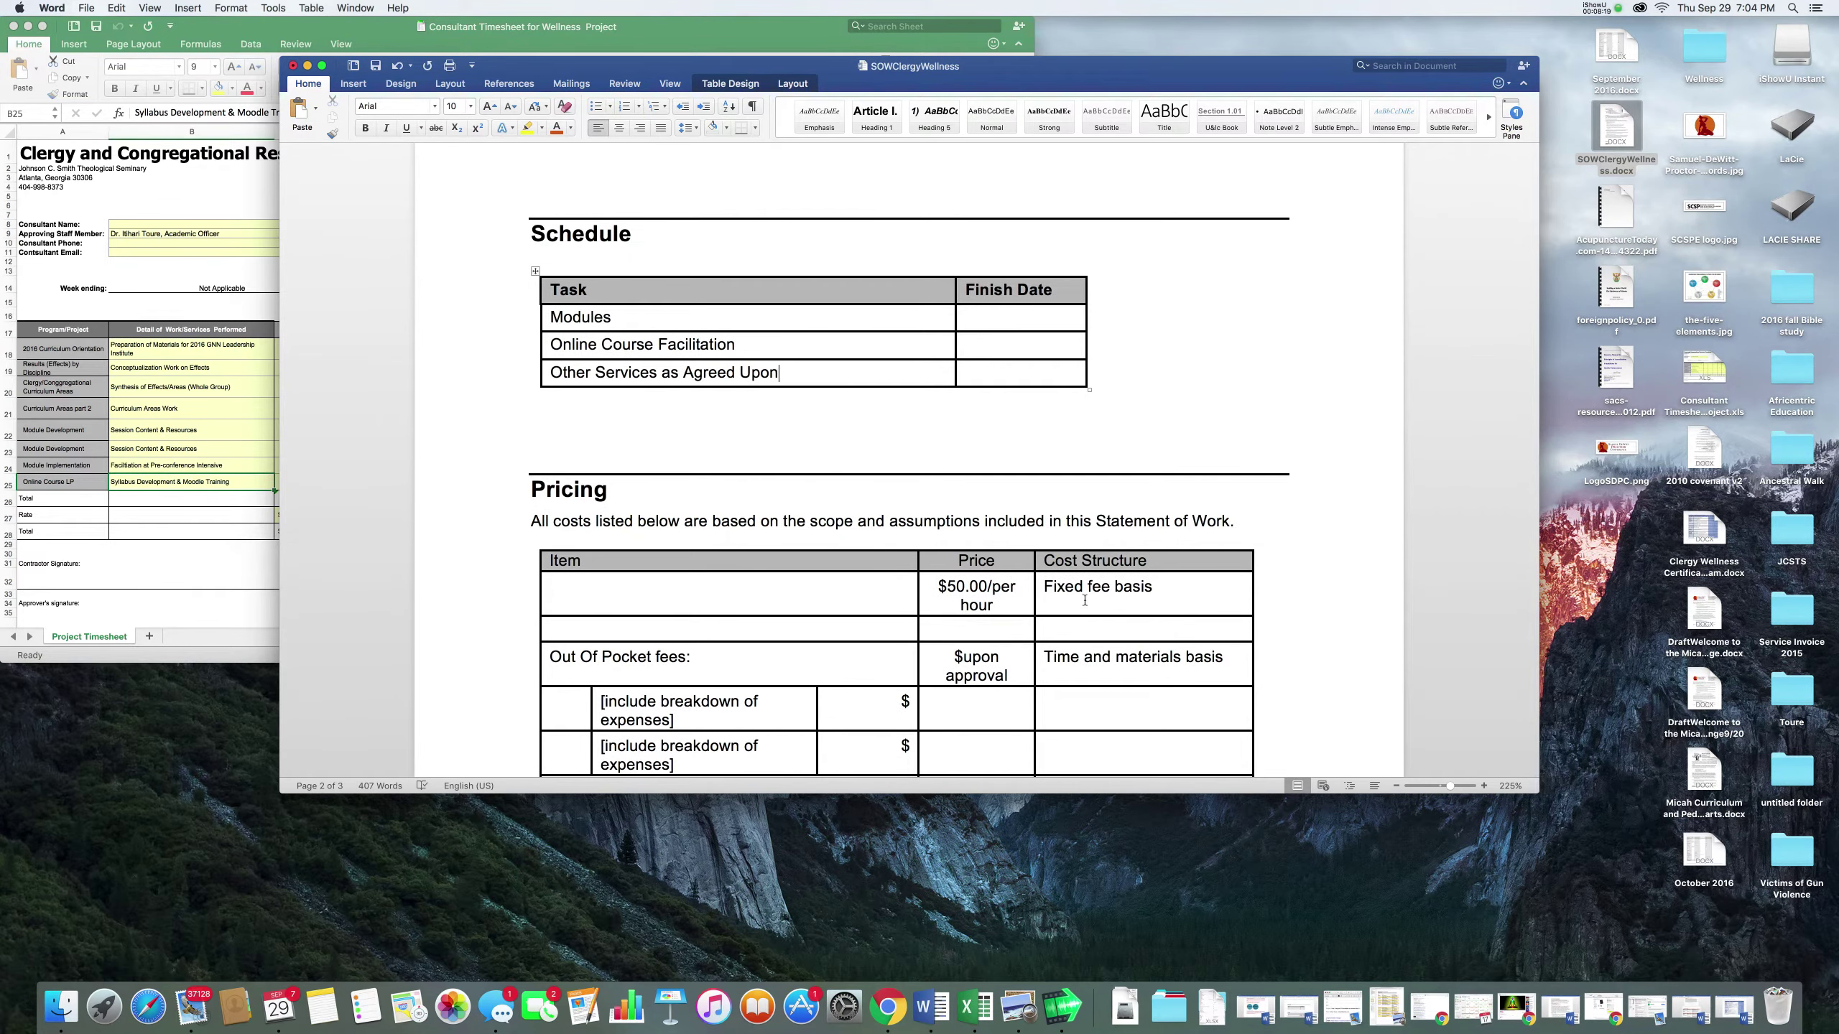
scroll(1084, 600, "down", 1)
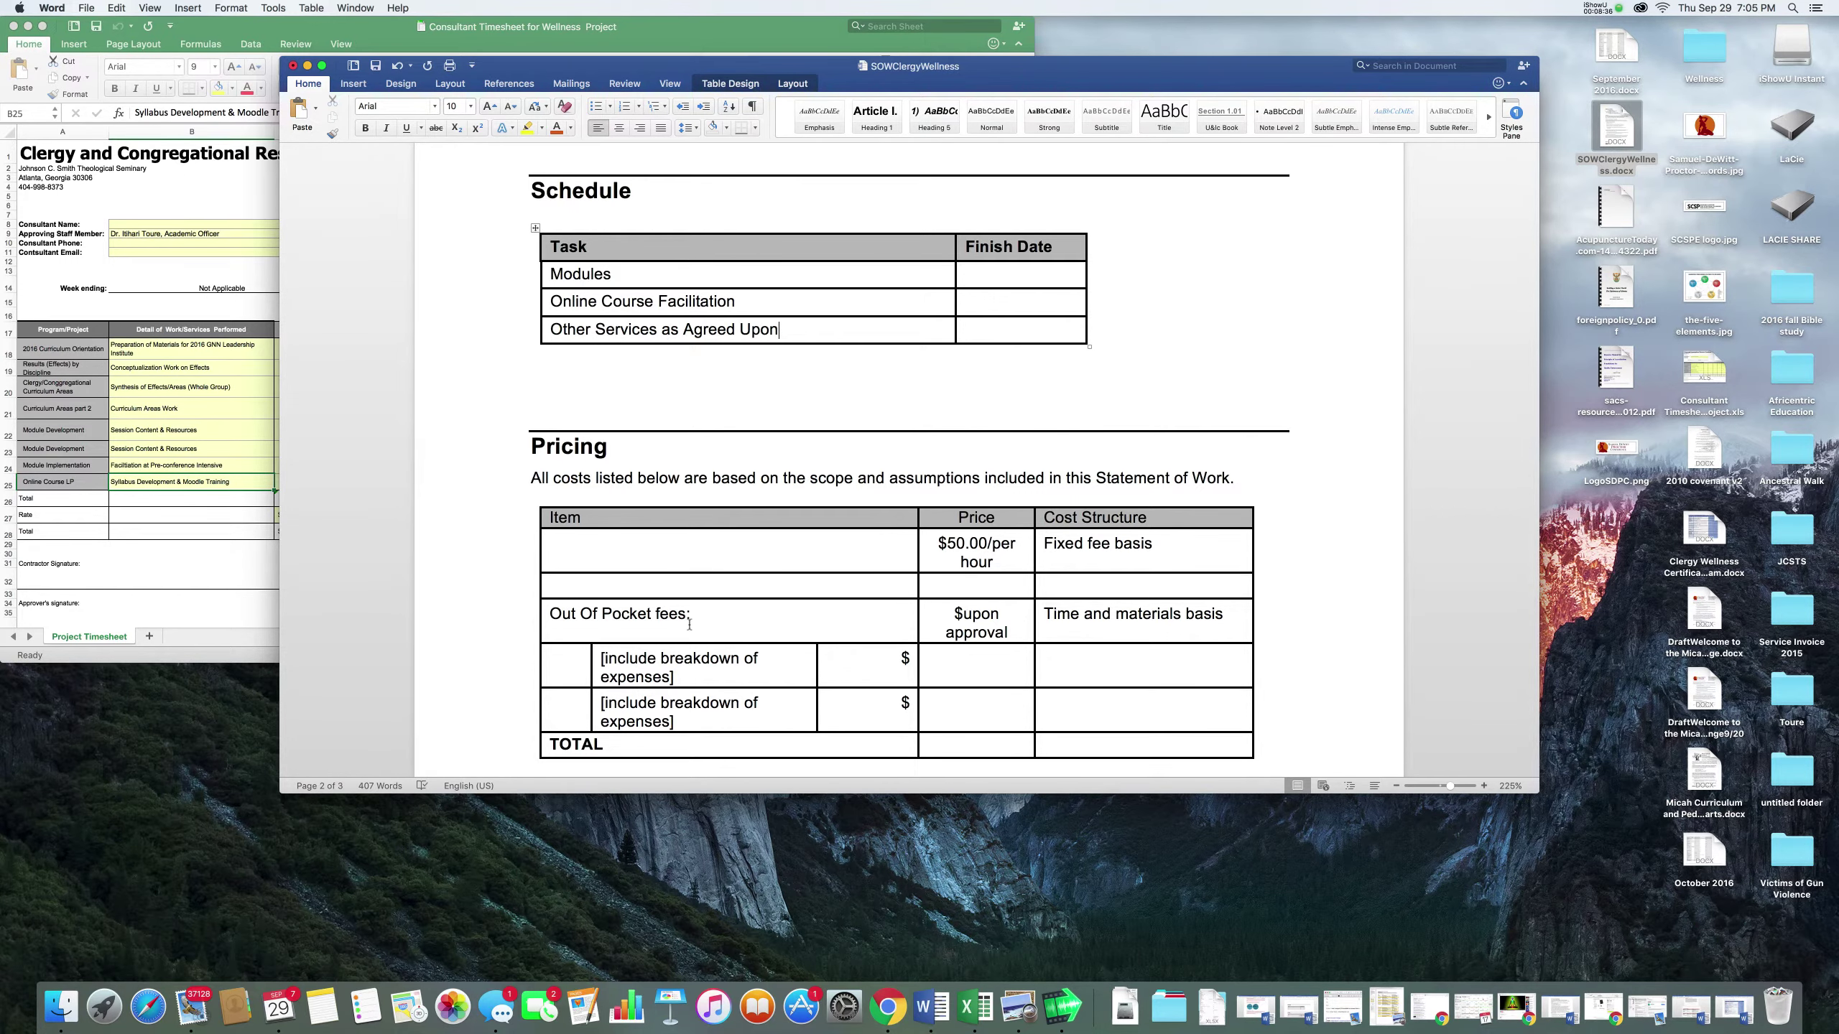
scroll(689, 624, "down", 3)
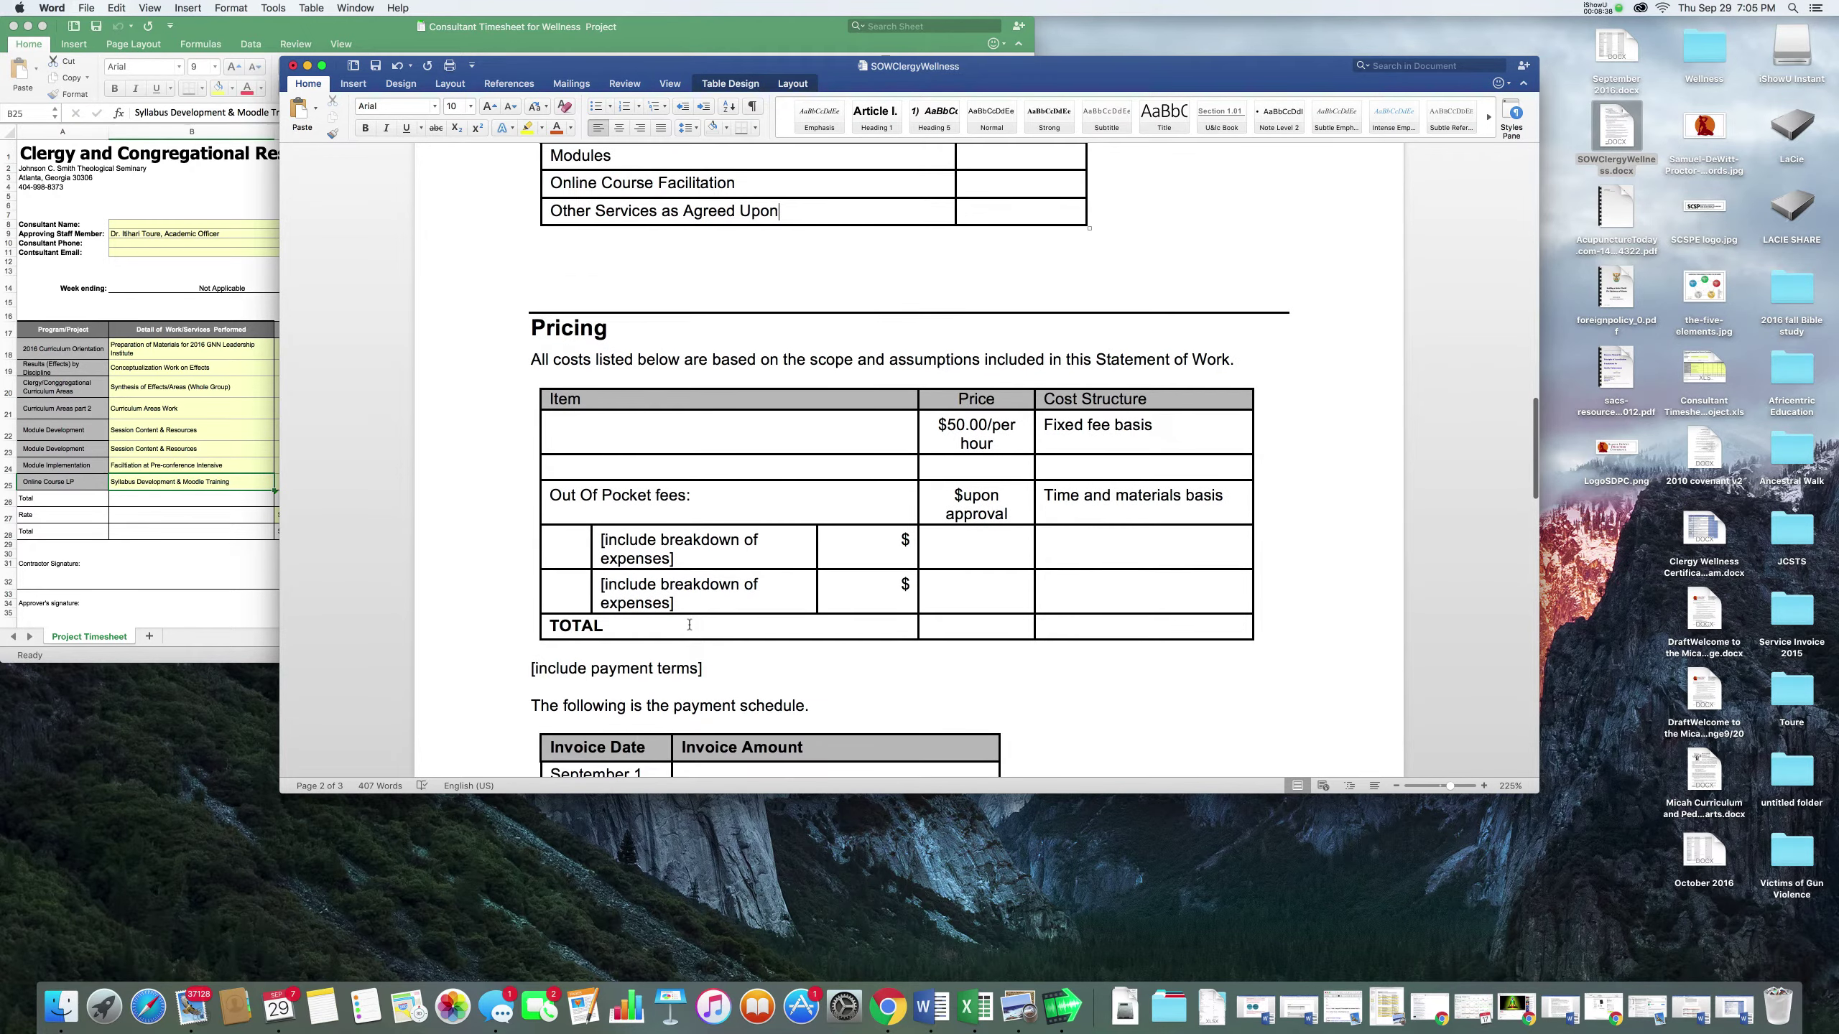
scroll(689, 624, "down", 1)
scroll(689, 624, "down", 2)
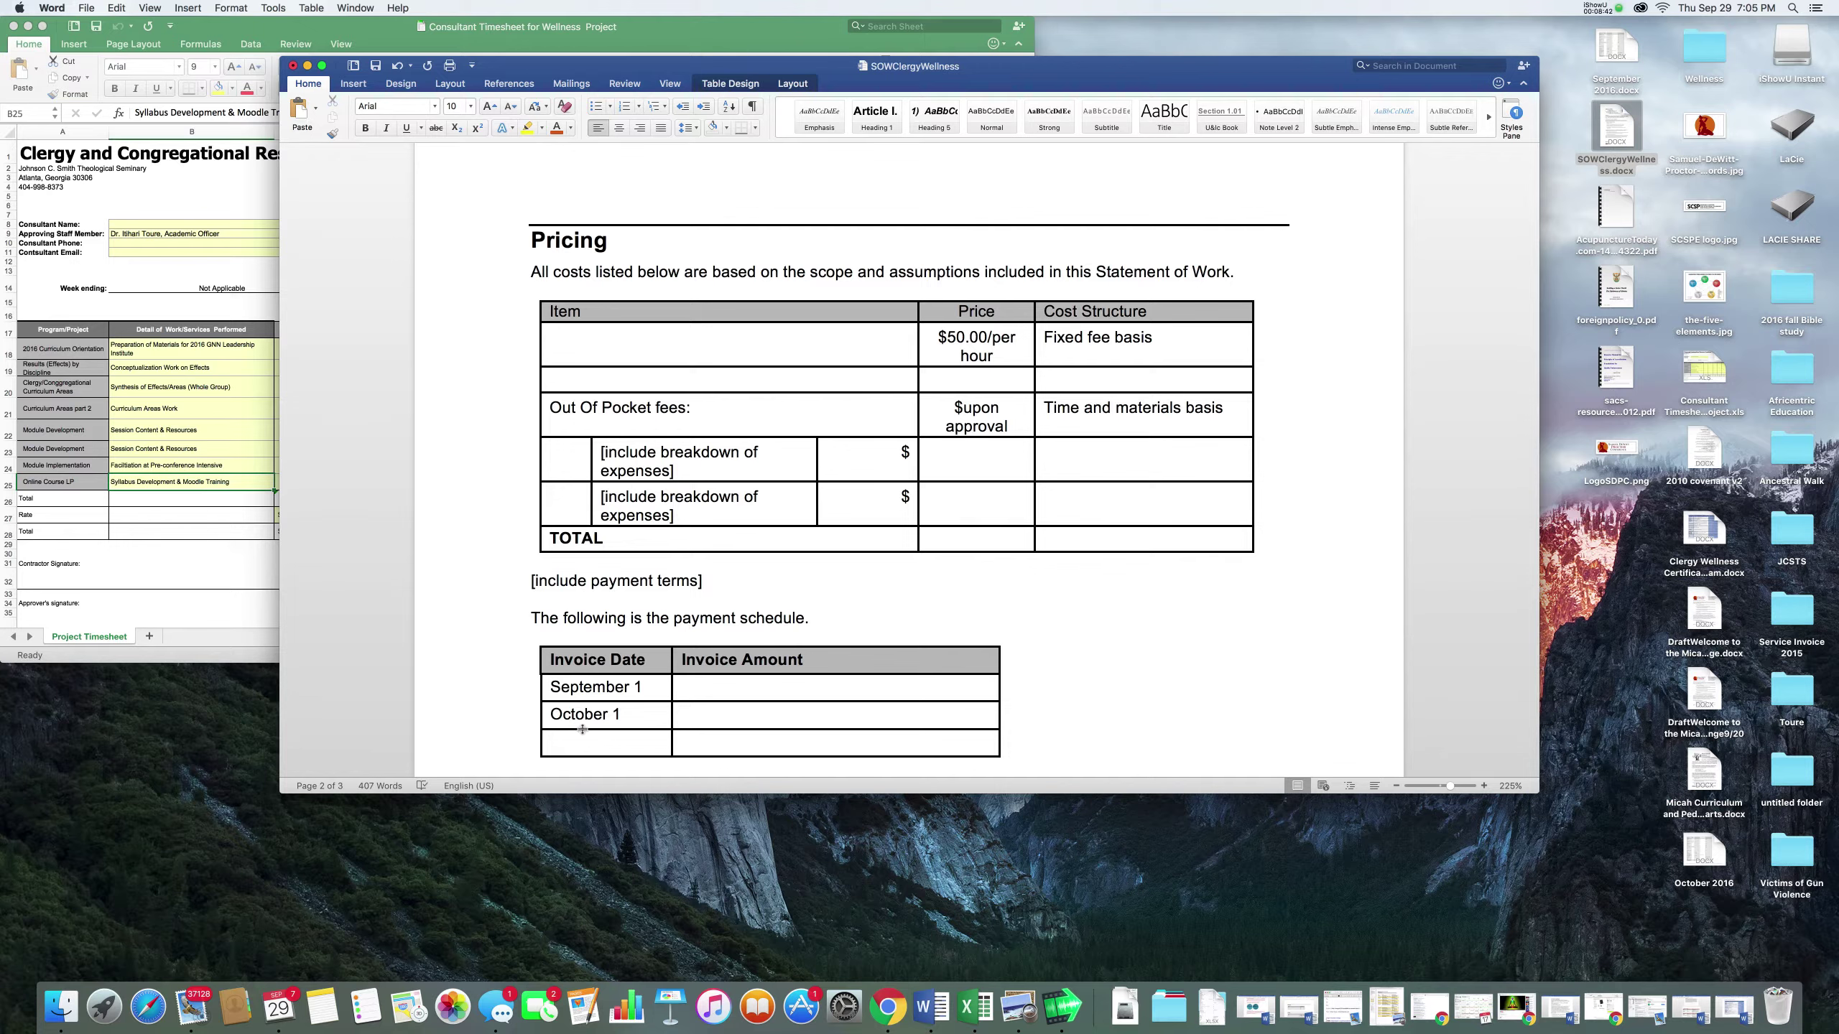
left_click(826, 625)
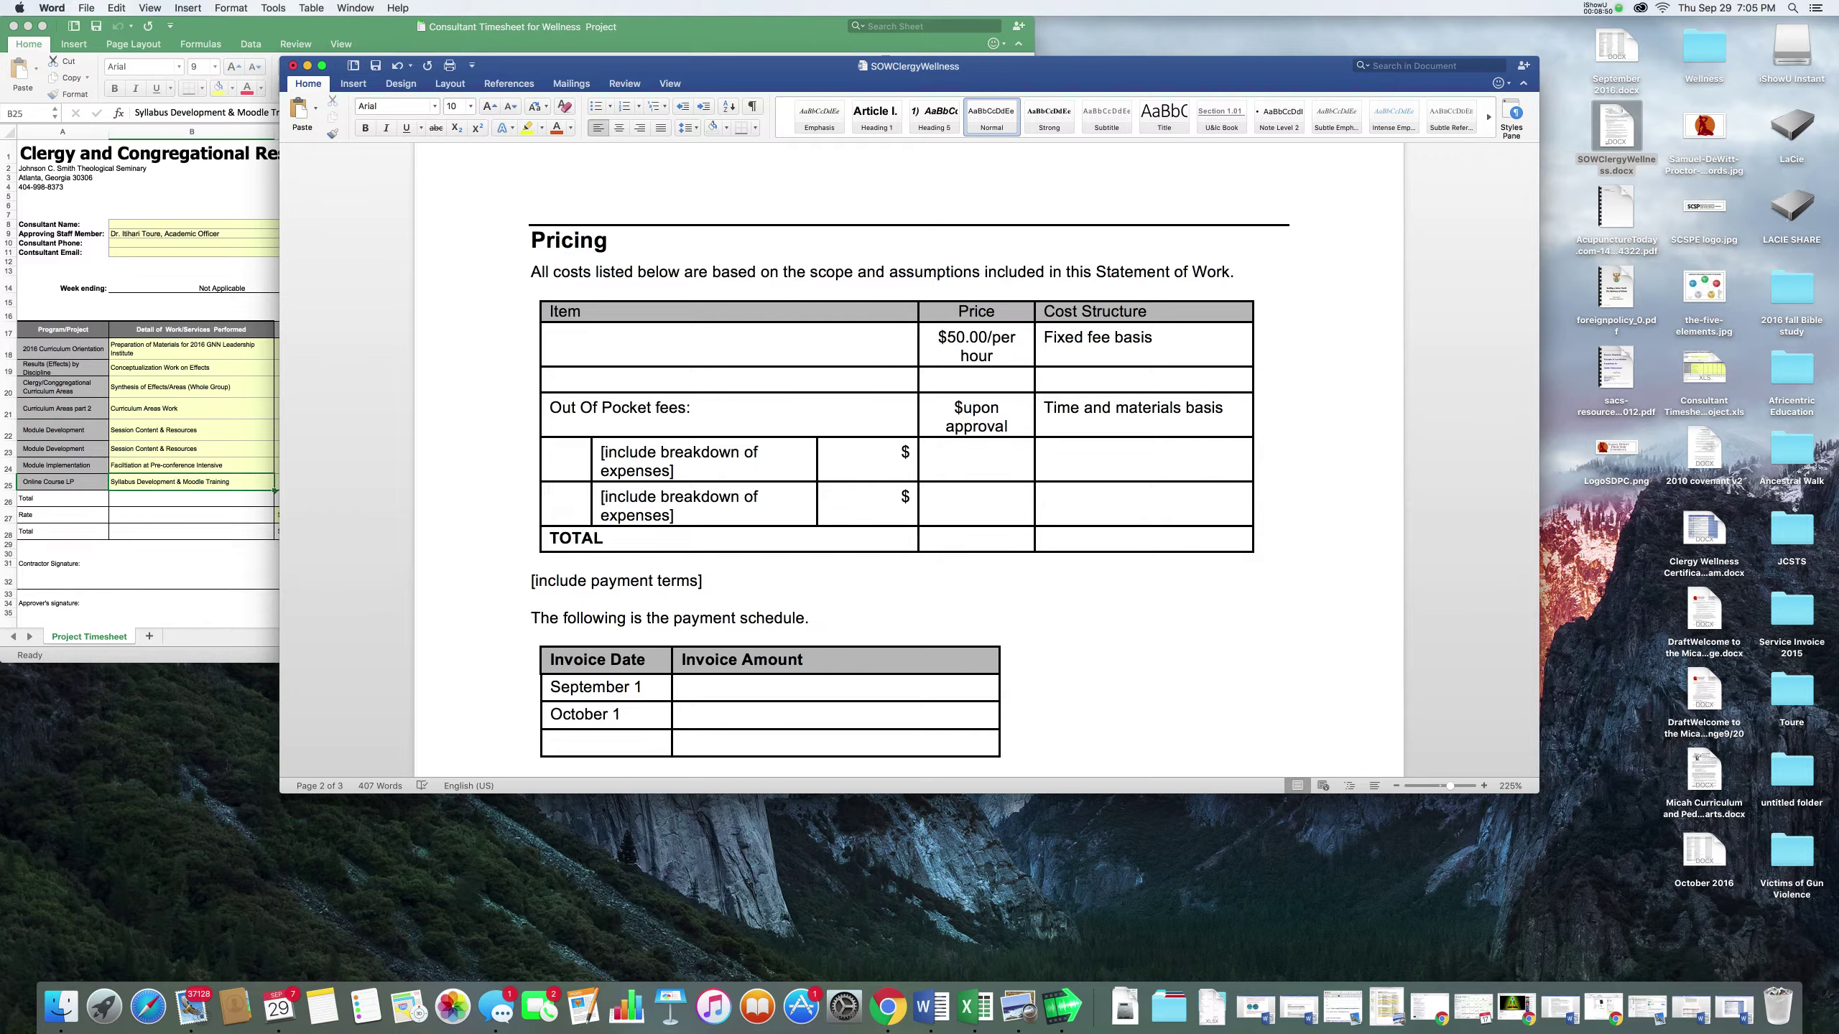
type("One week after the timesheet")
key("BackSpace")
type("is submitted.")
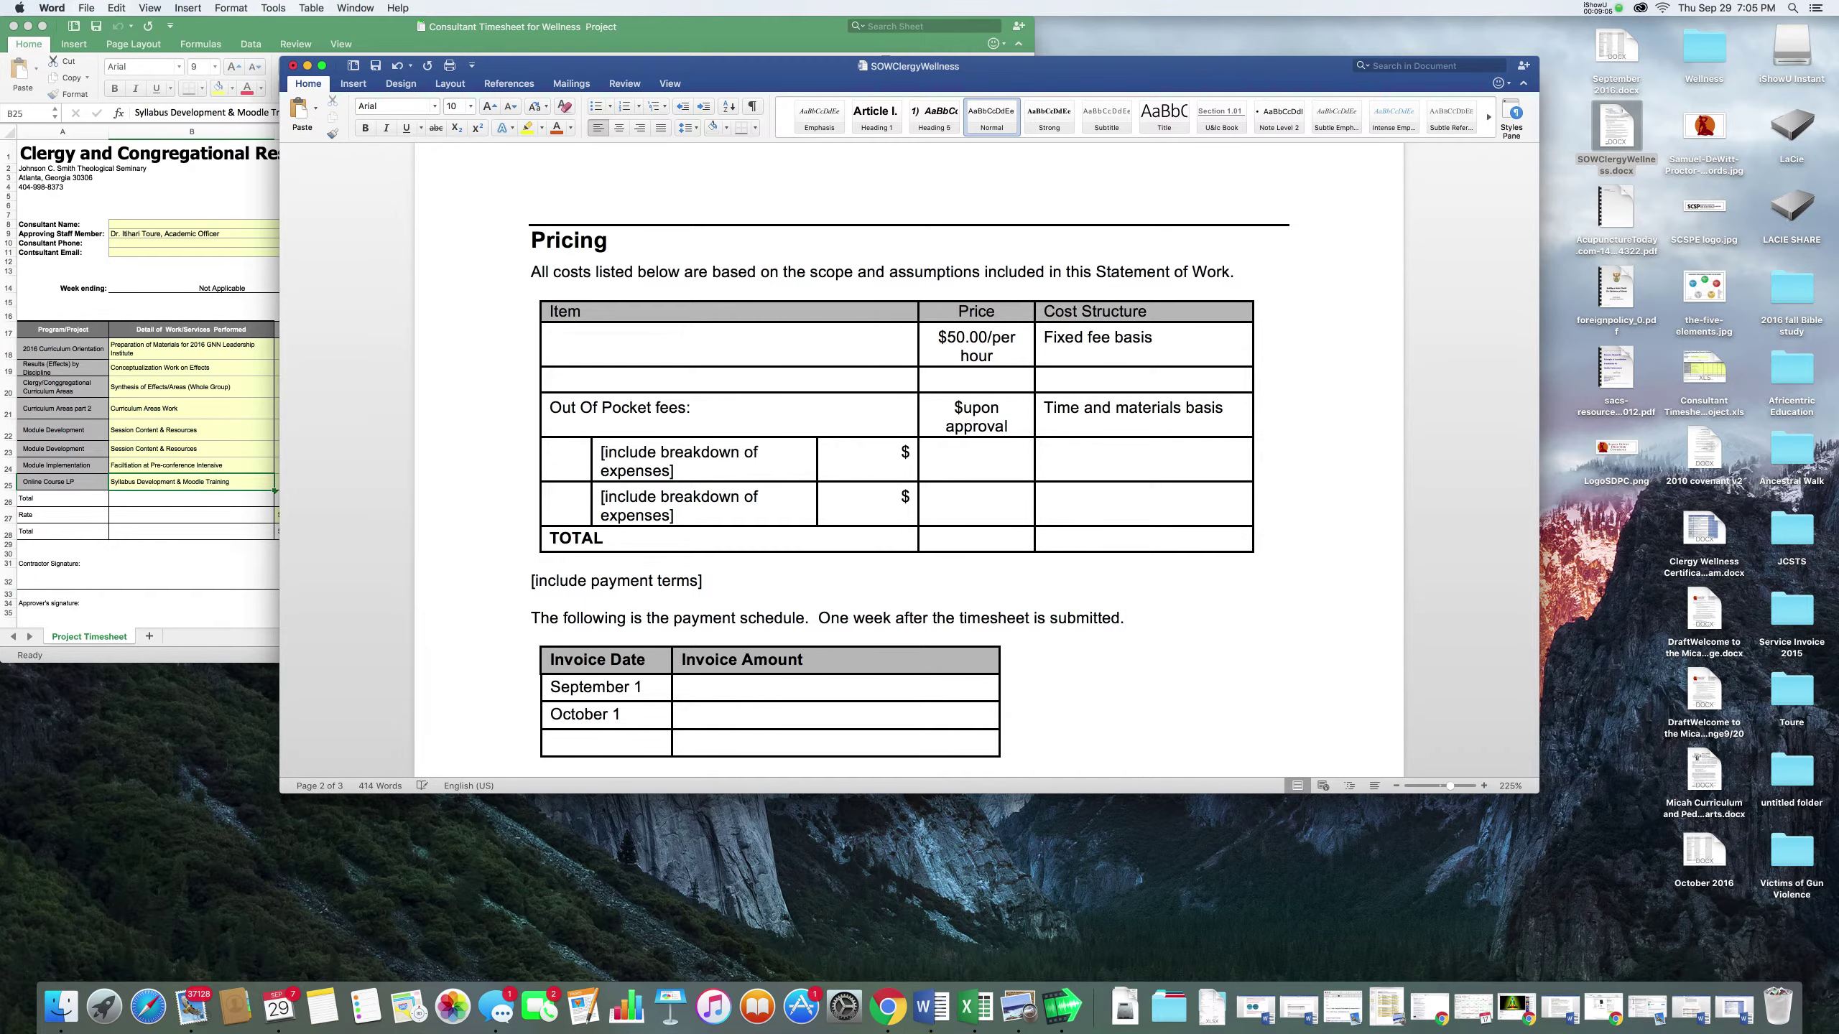
- Look over the invoice table and the start of the Key Assumptions section, and return to the Schedule section
scroll(909, 480, "down", 1)
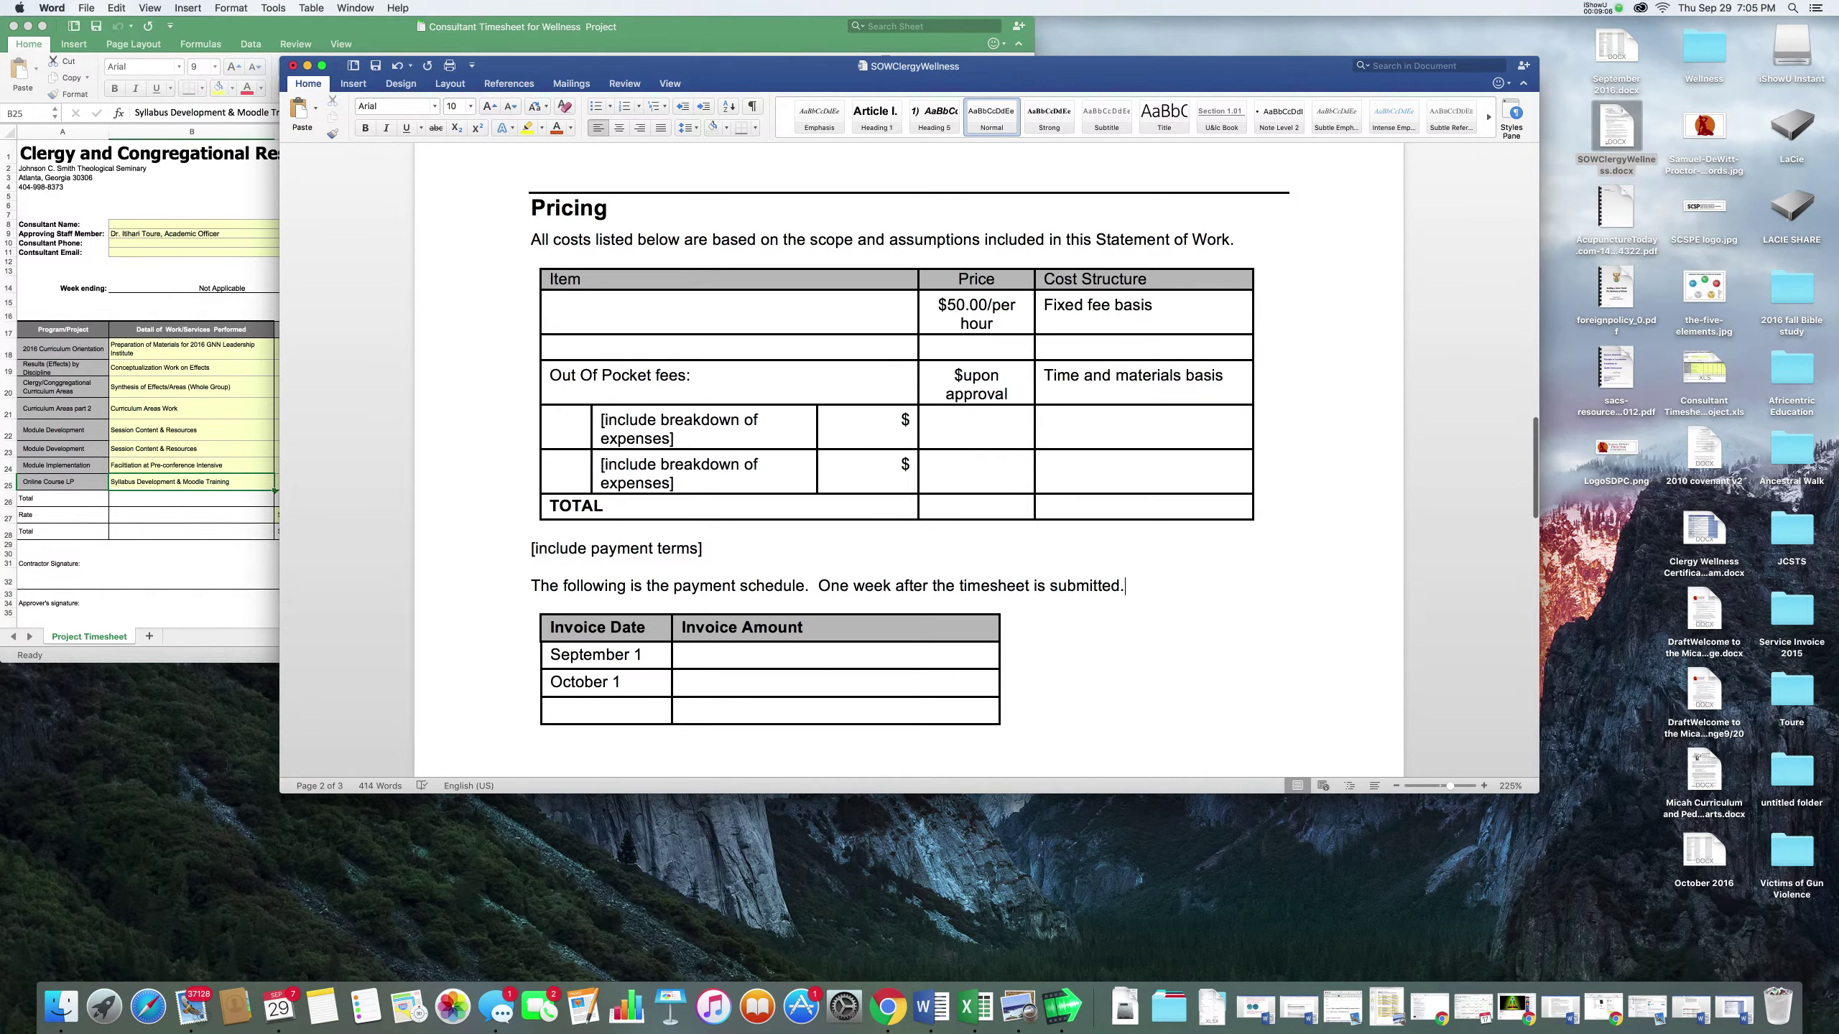
scroll(910, 457, "down", 3)
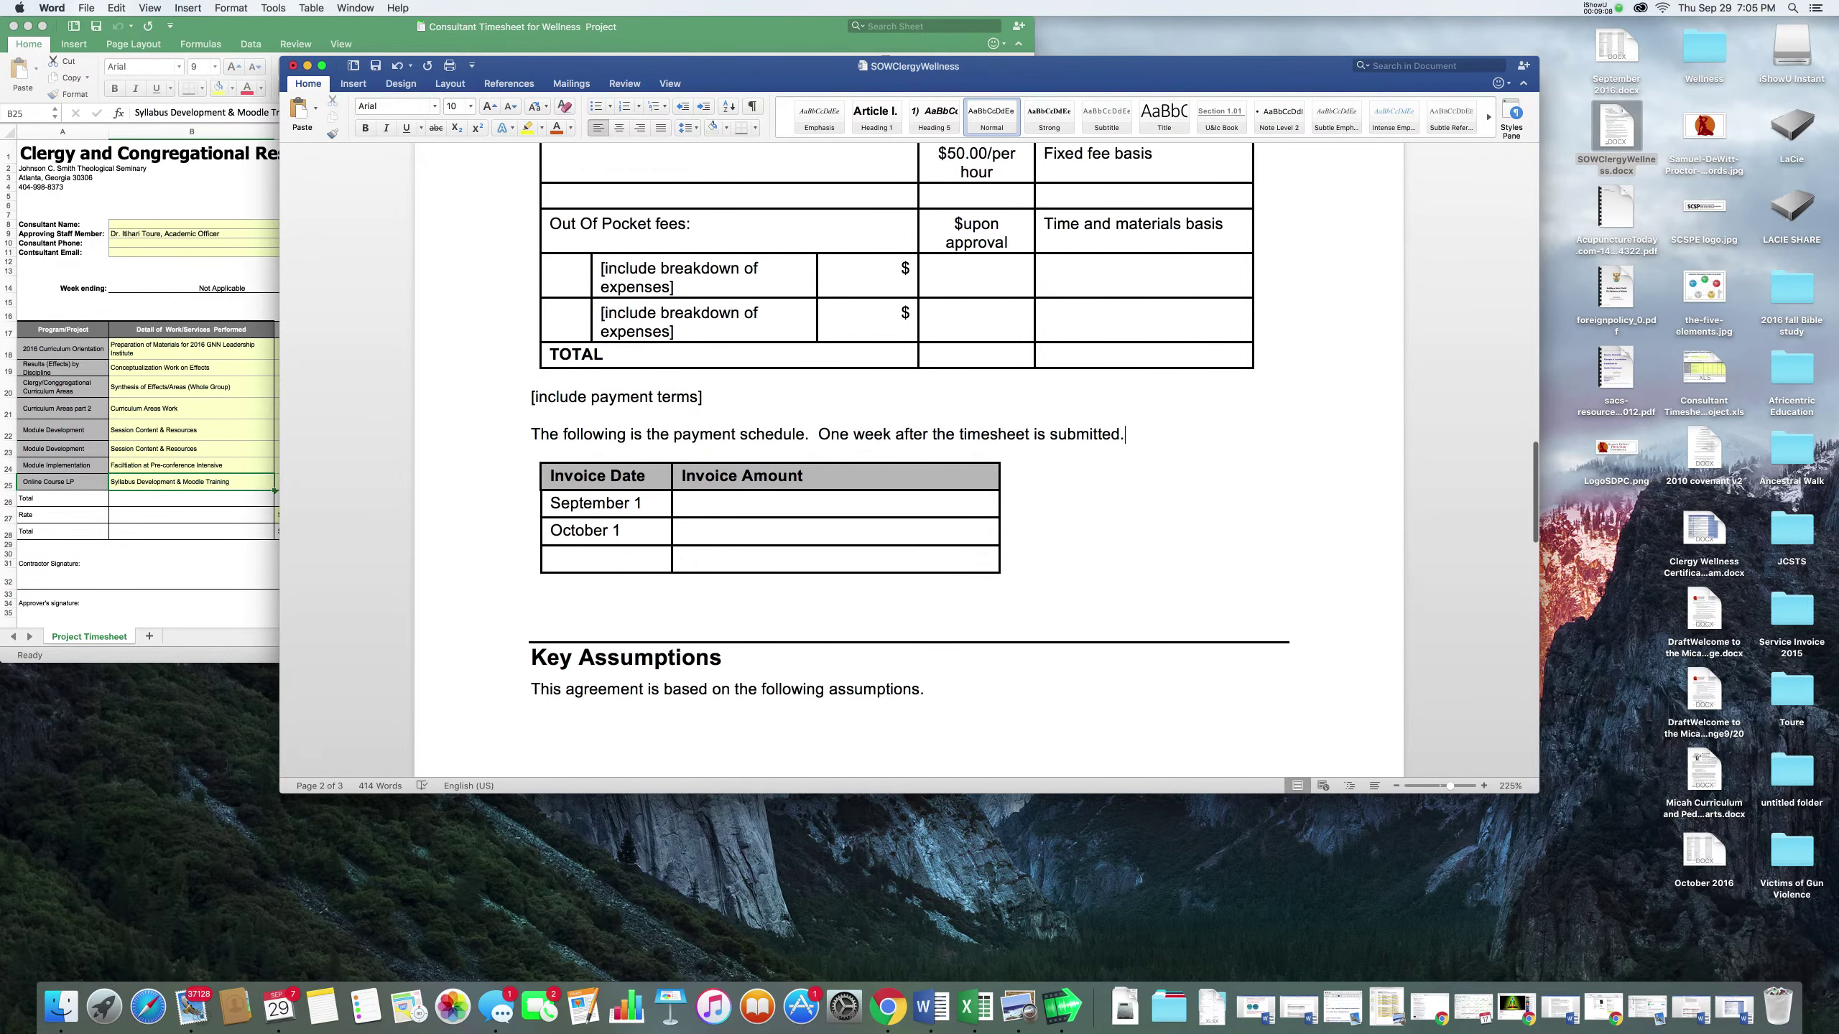
scroll(909, 456, "up", 12)
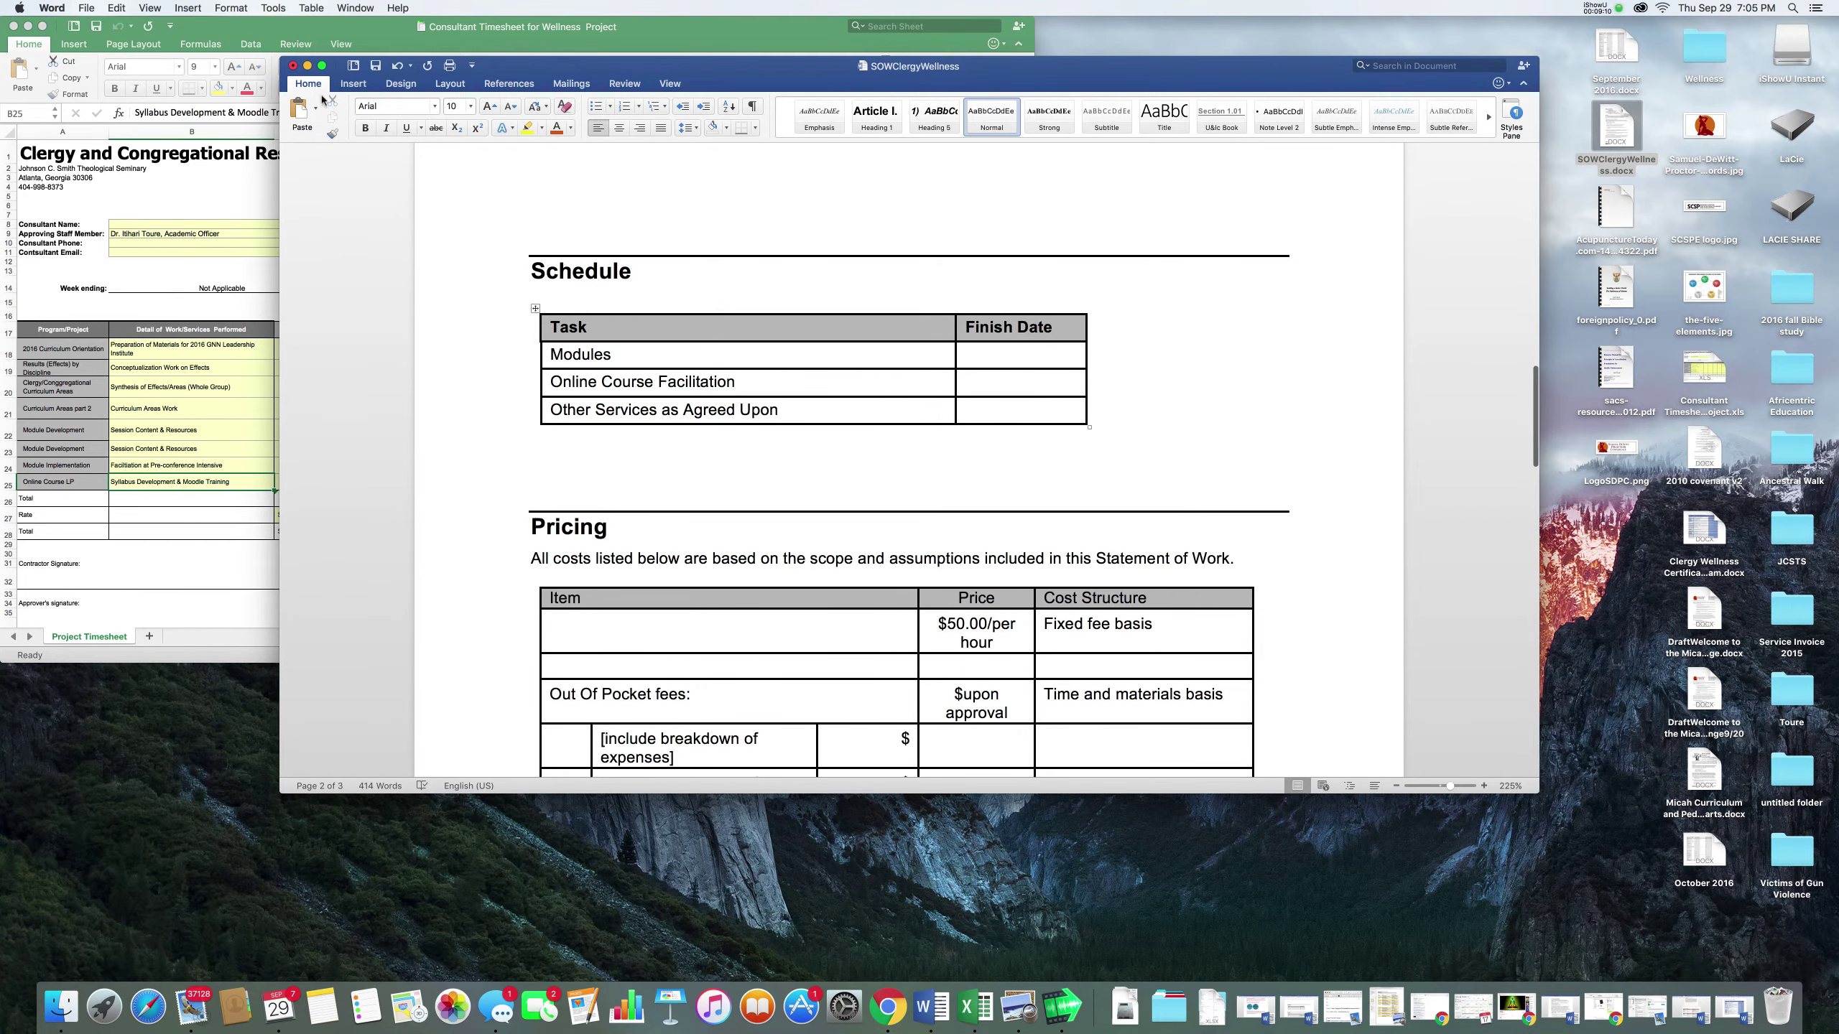
- Close the SOWClergyWellness document with its changes saved, and show the Consultant Timesheet workbook in full screen
left_click(293, 66)
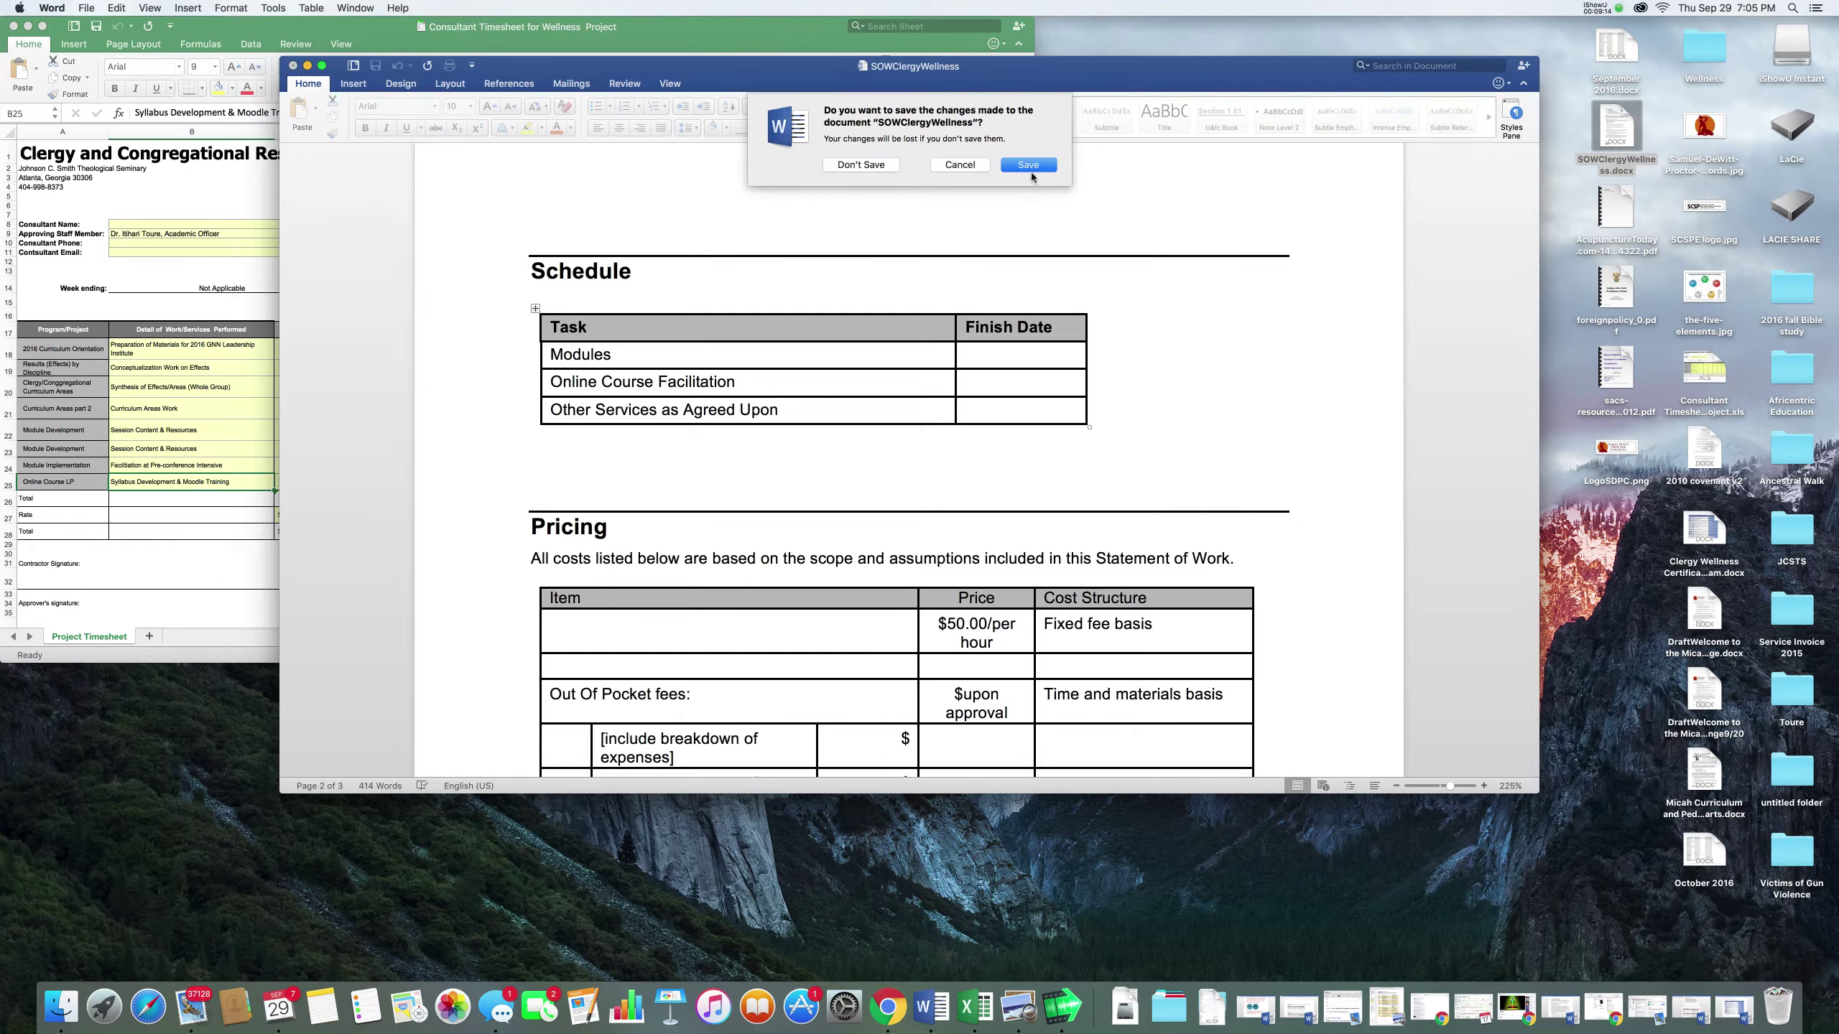
left_click(1036, 166)
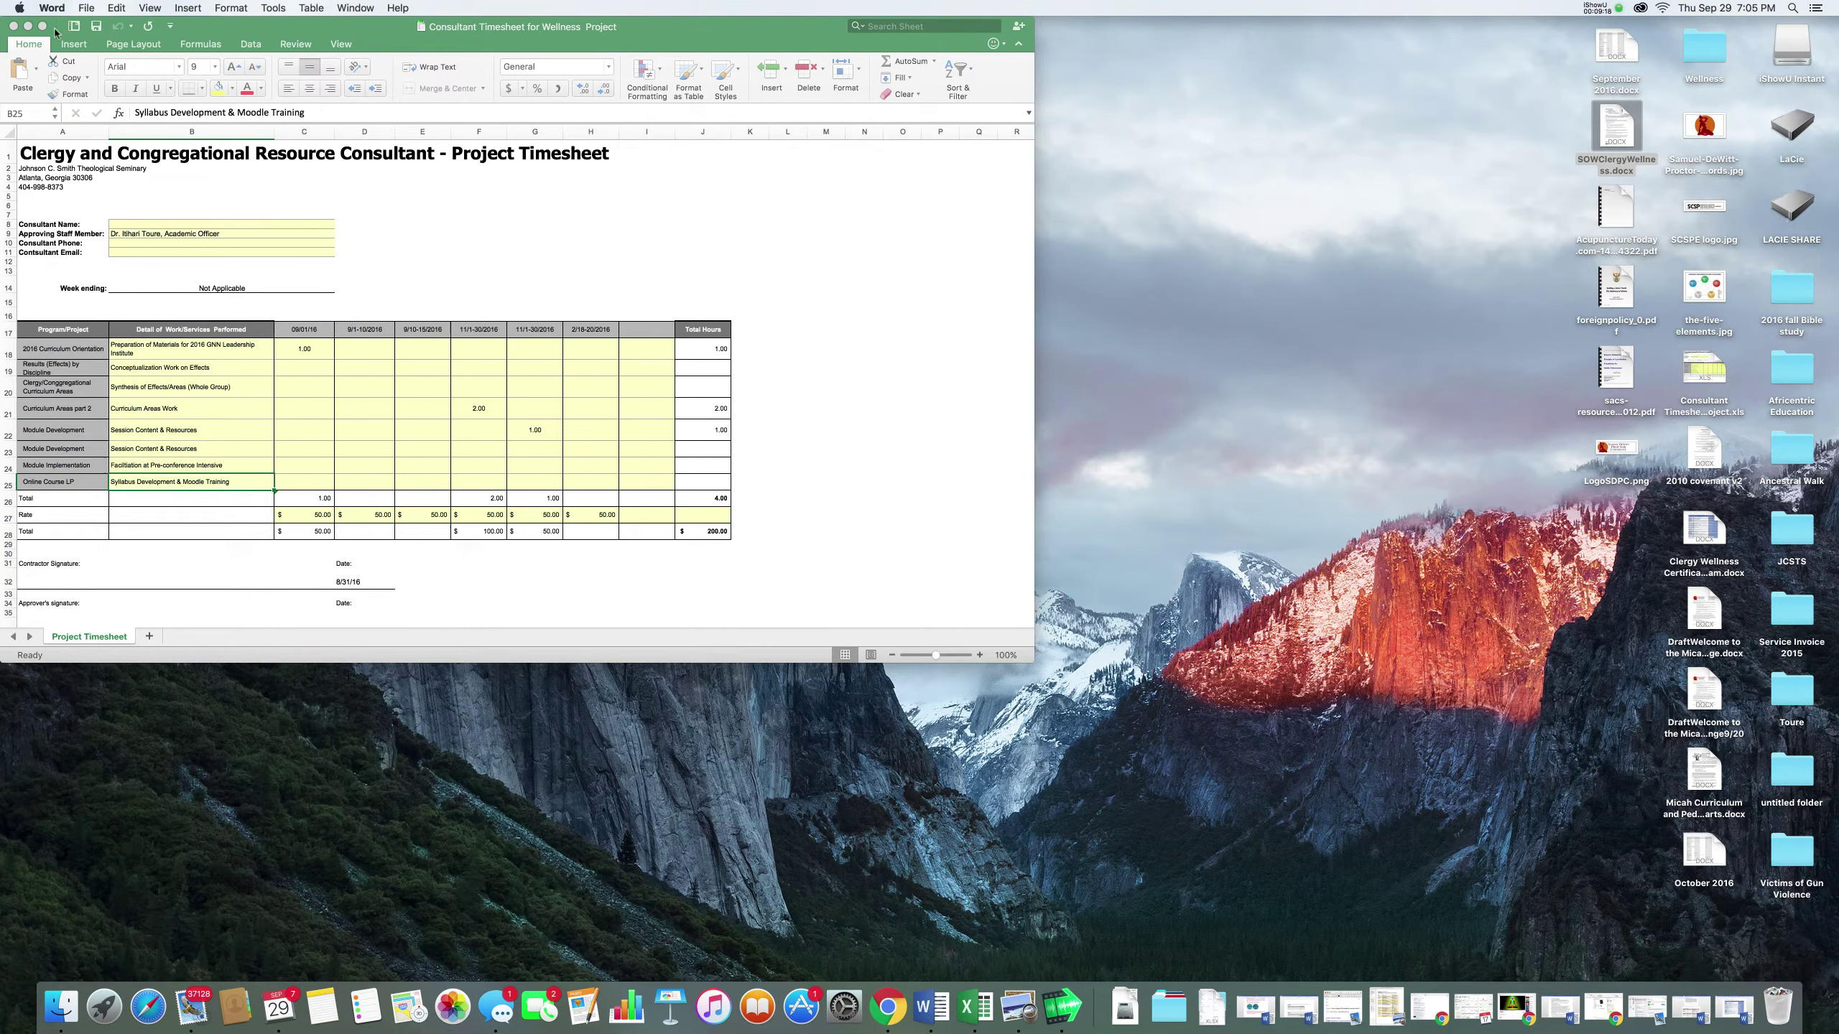
left_click(42, 26)
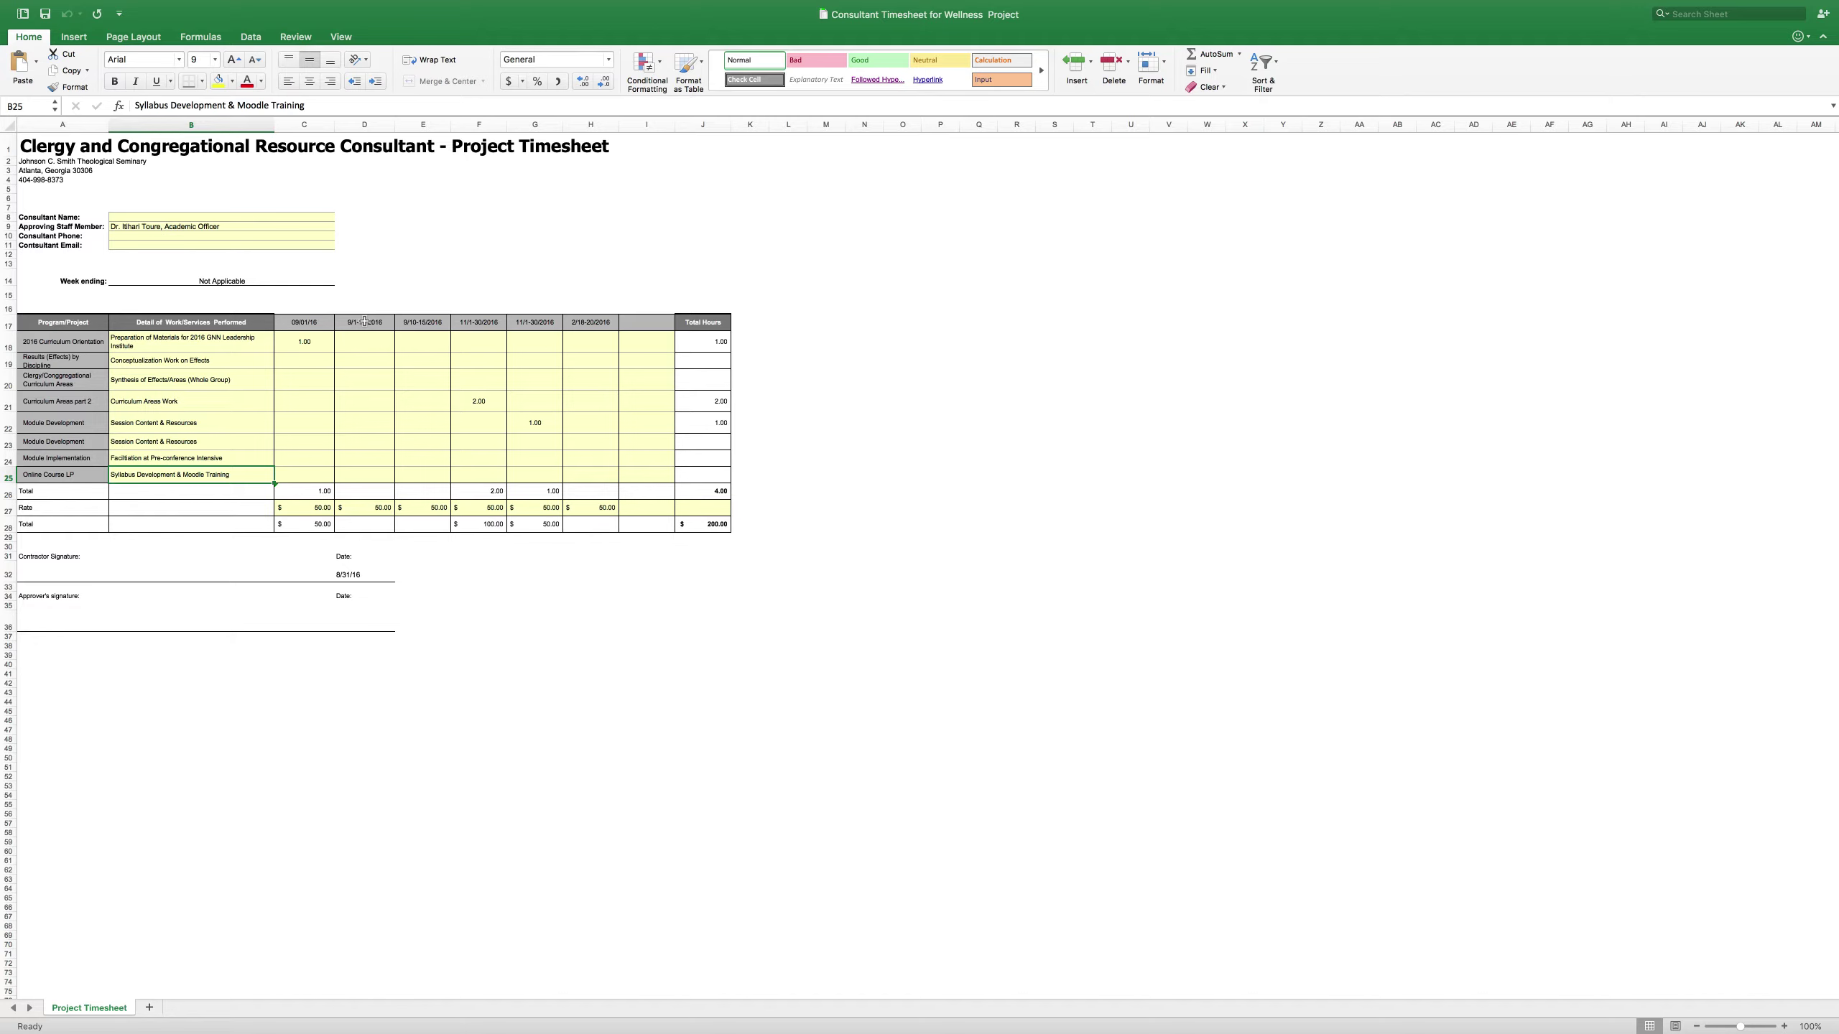
- Go over the timesheet's consultant name, phone and email fields and the first two date column headings
left_click(130, 218)
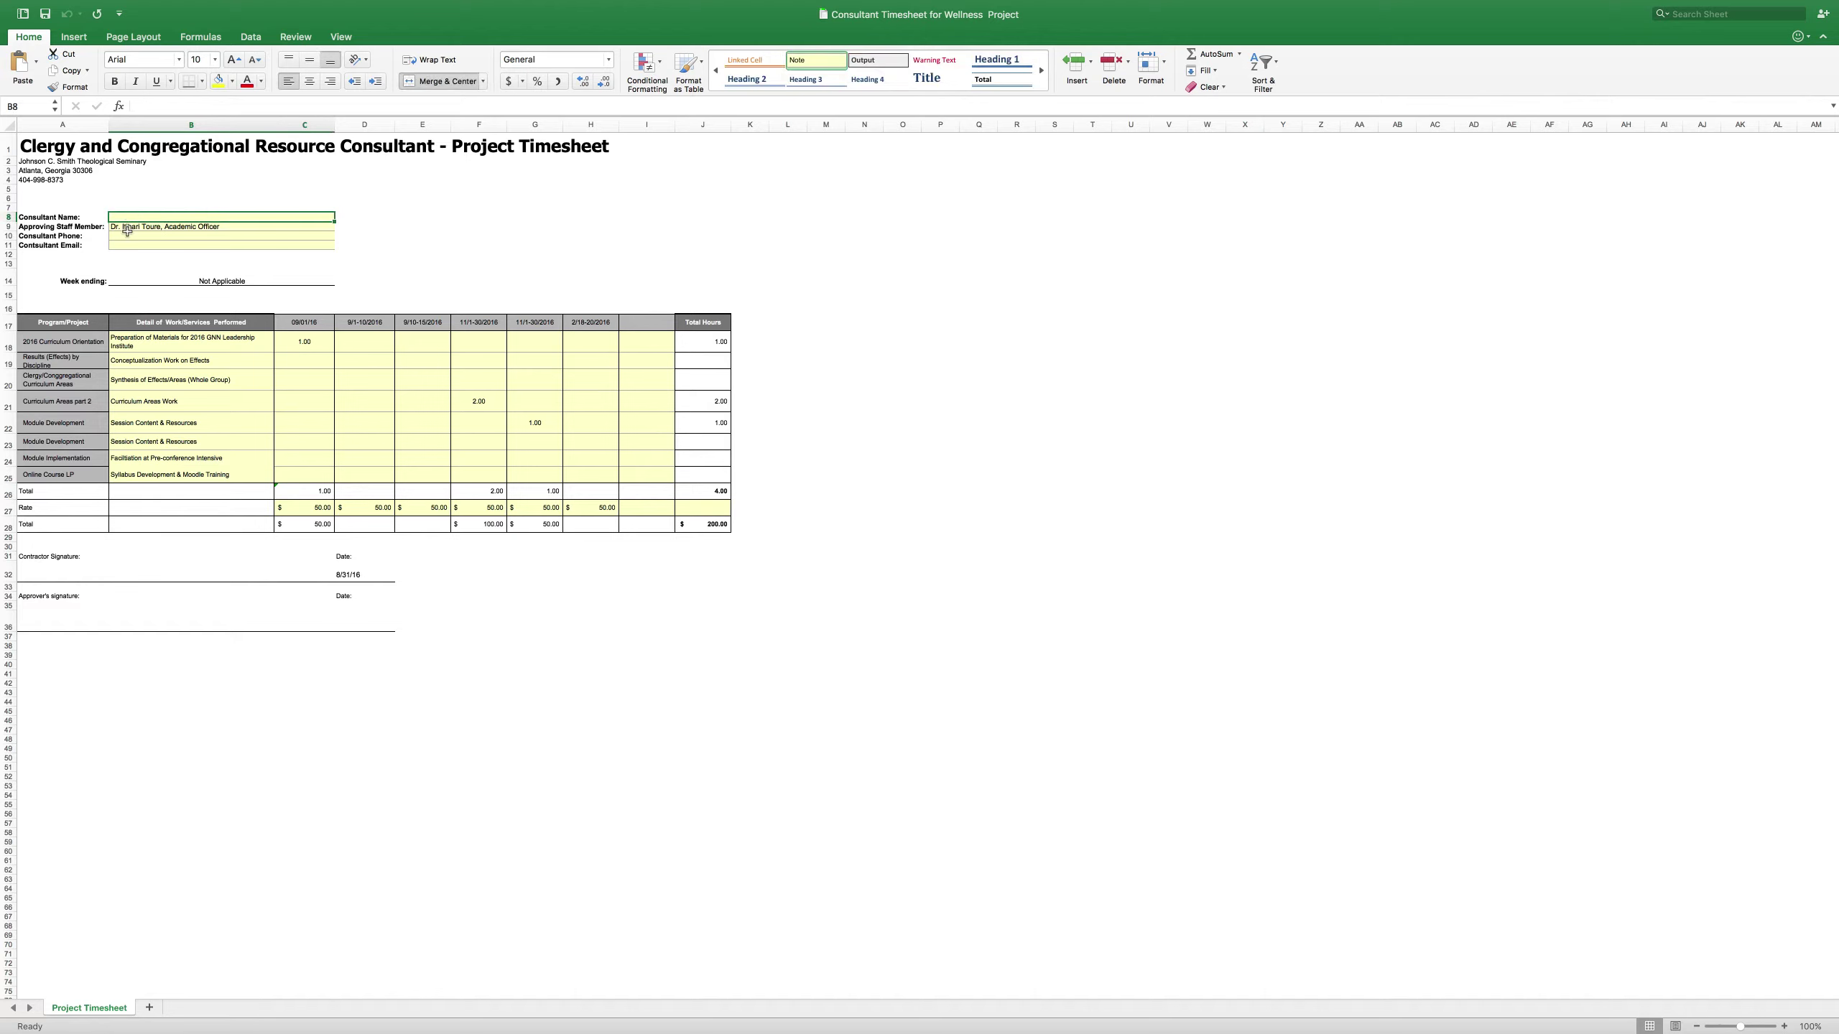
left_click(126, 236)
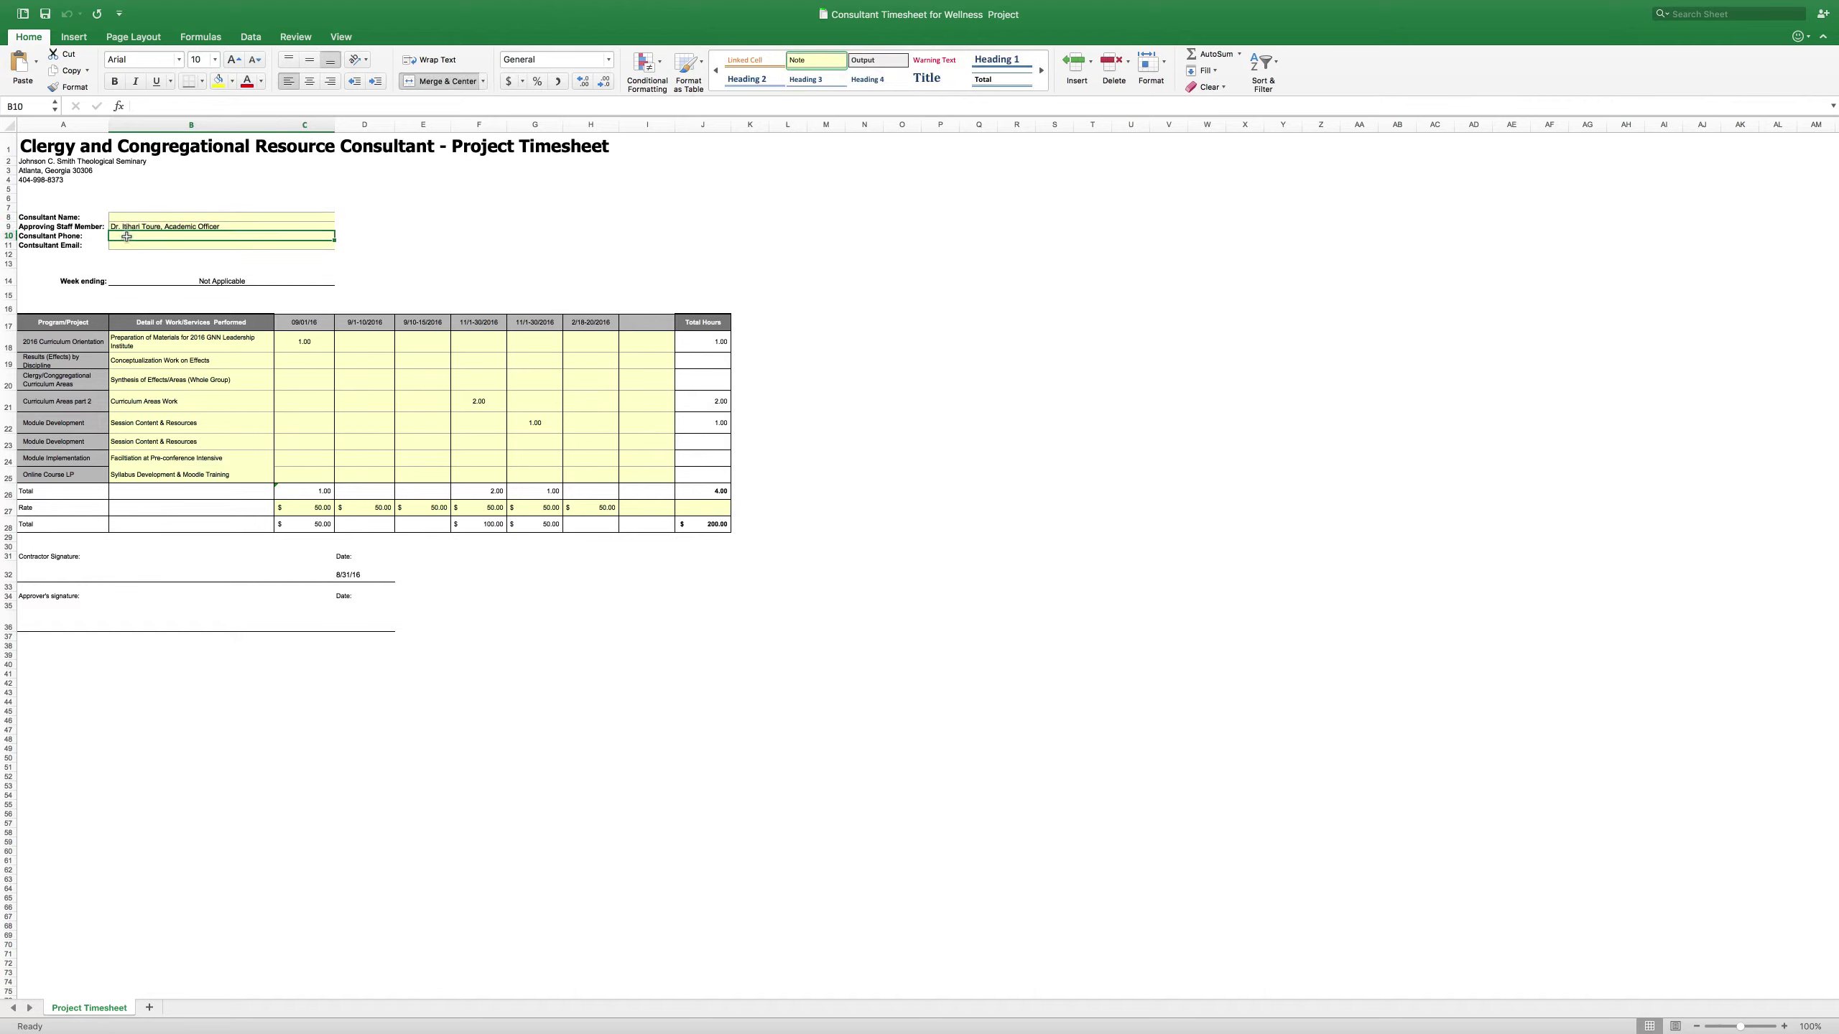
left_click(126, 246)
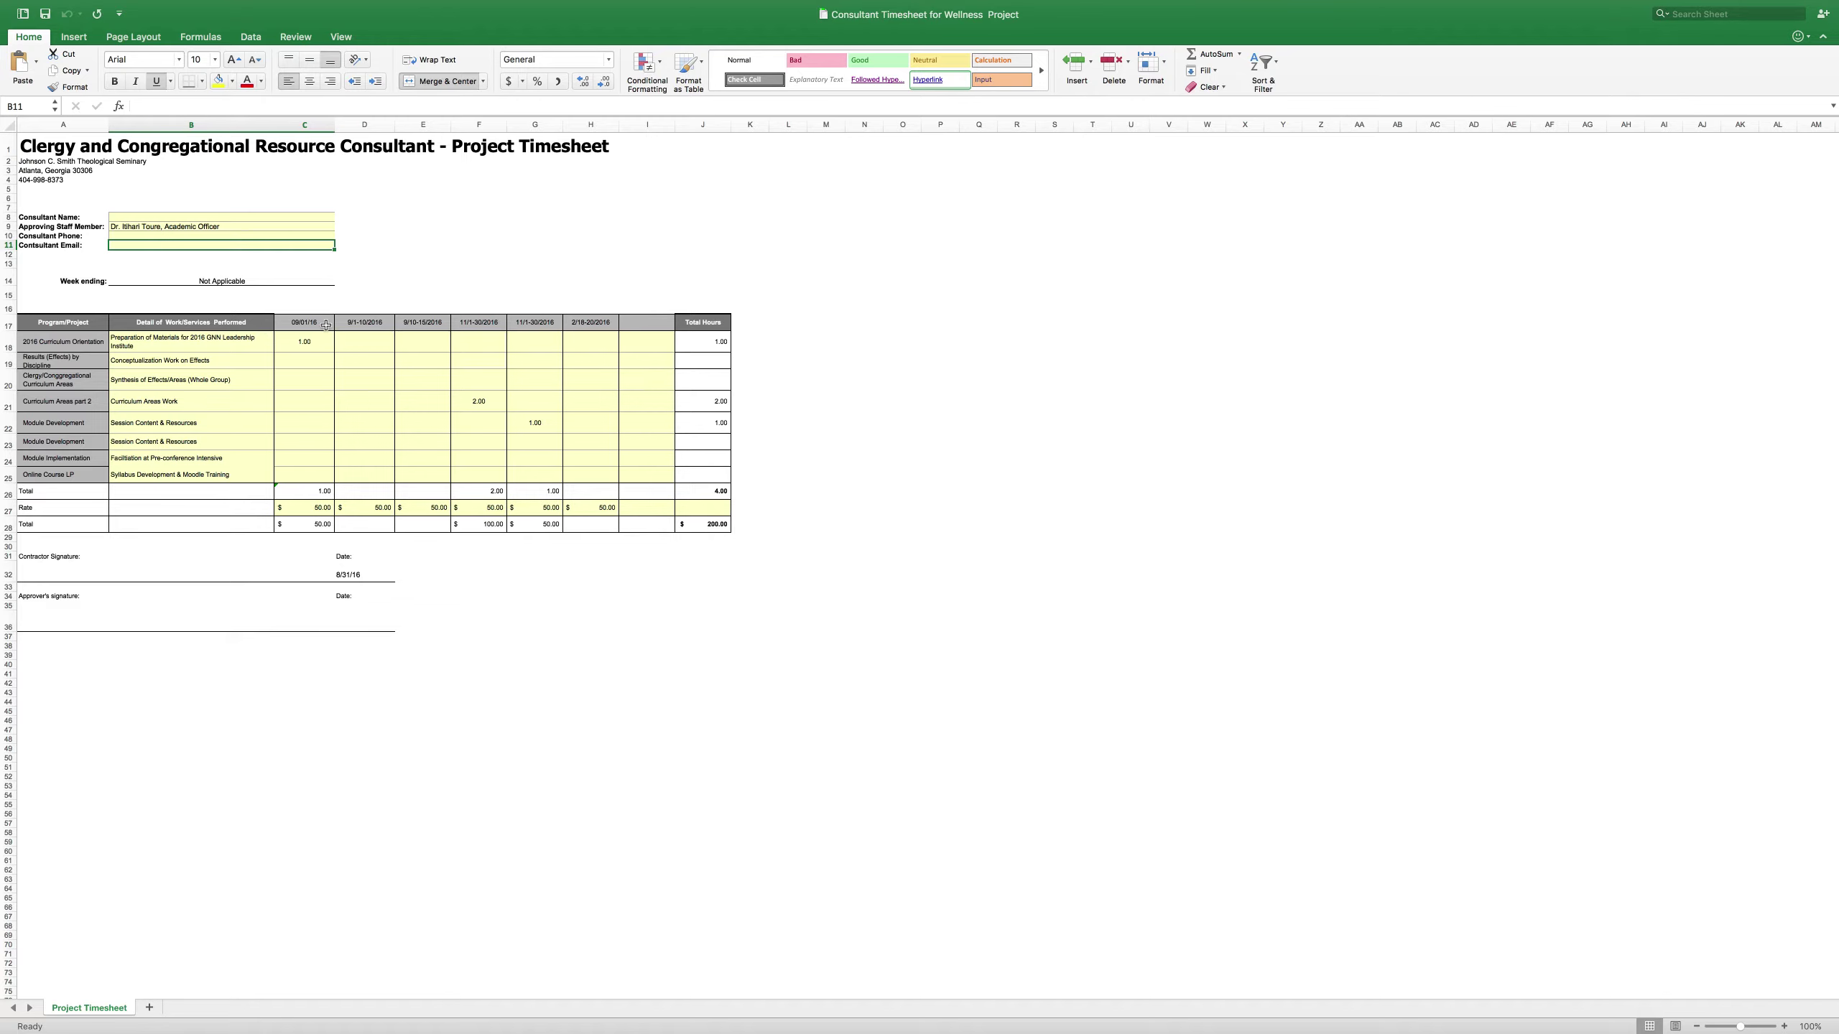
left_click(319, 322)
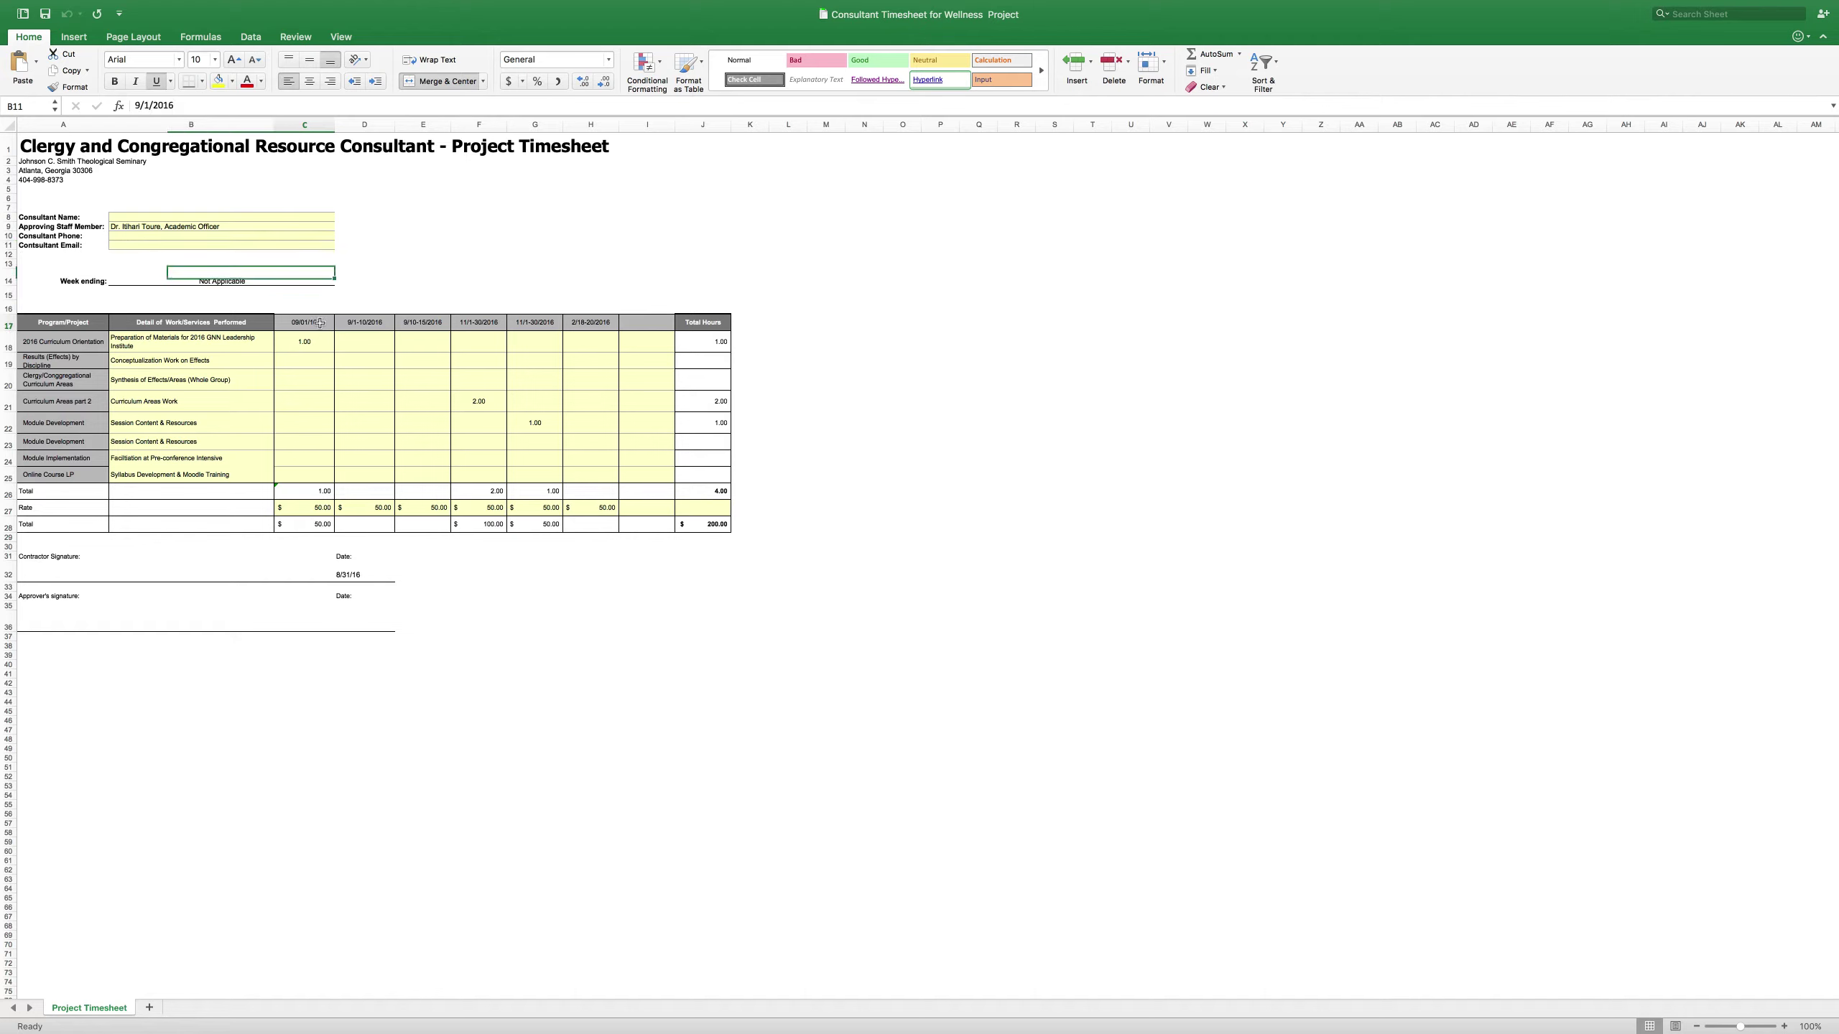
left_click(383, 325)
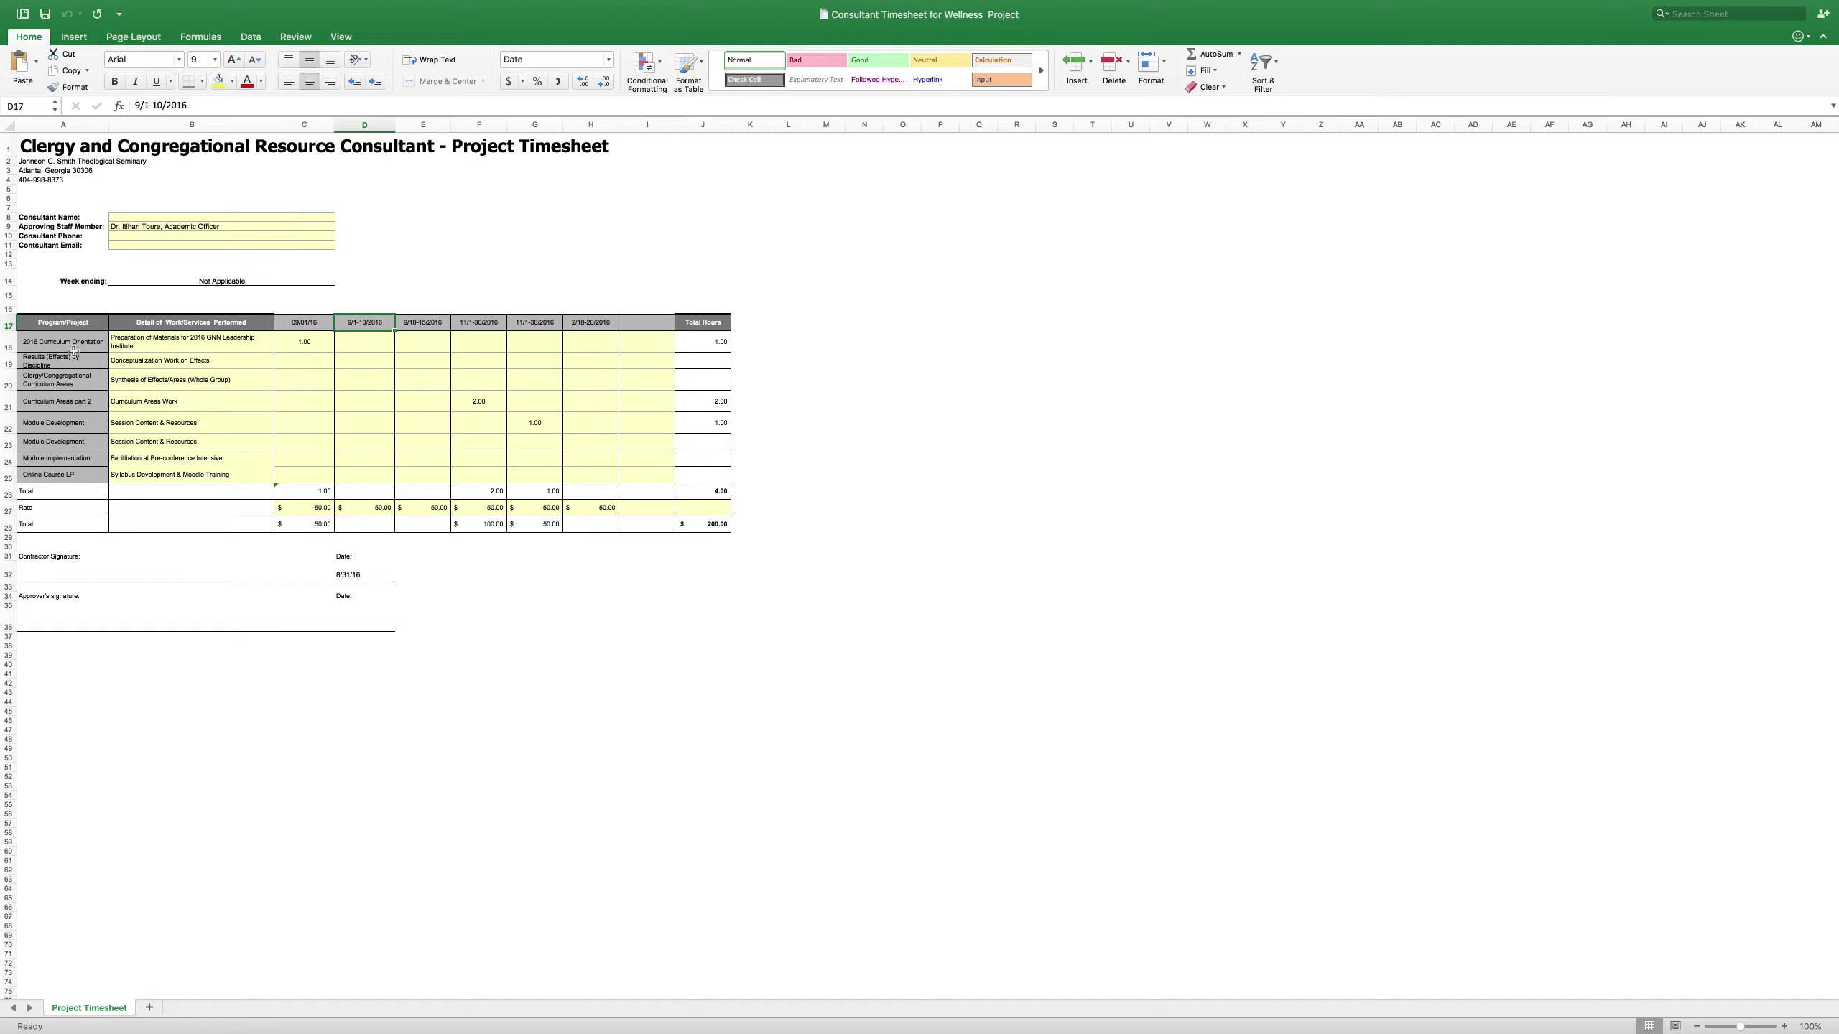
- Change the work detail for 2016 Curriculum Orientation to "Preparation for Module development"
left_click(195, 345)
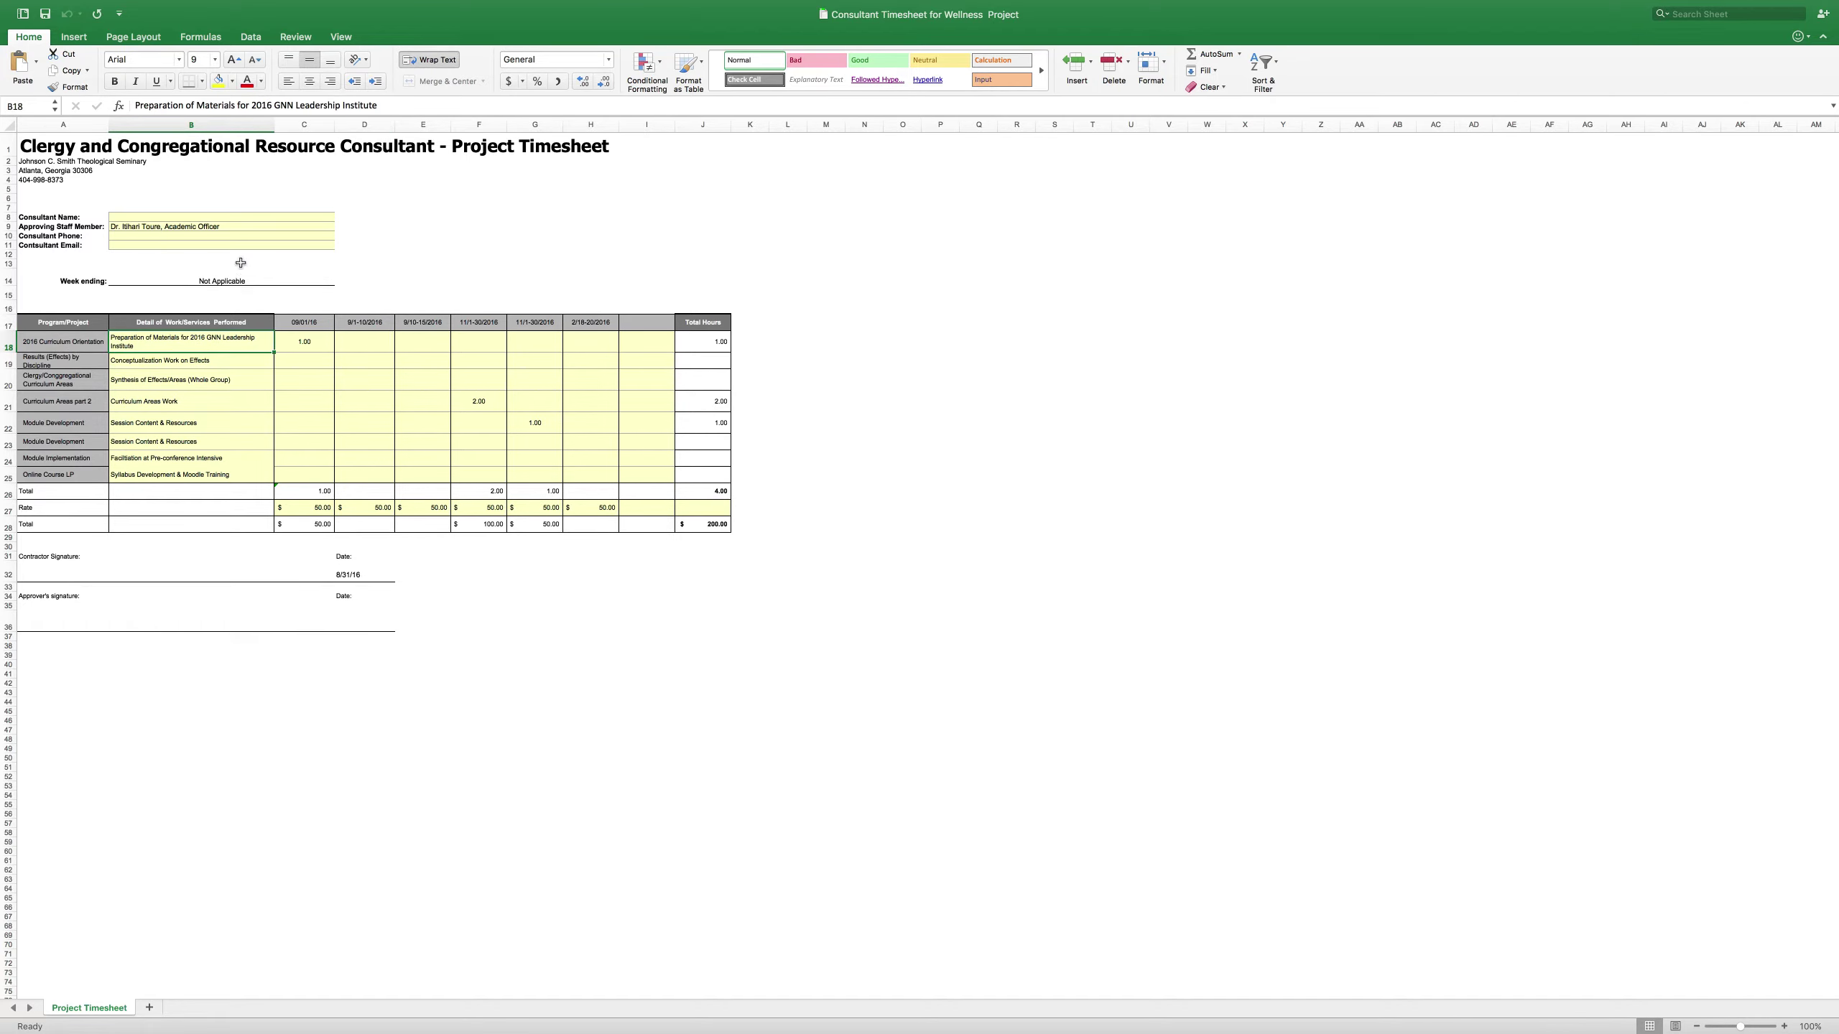
left_click(383, 105)
key("BackSpace")
key("BackSpace")
key("BackSpace")
key("BackSpace")
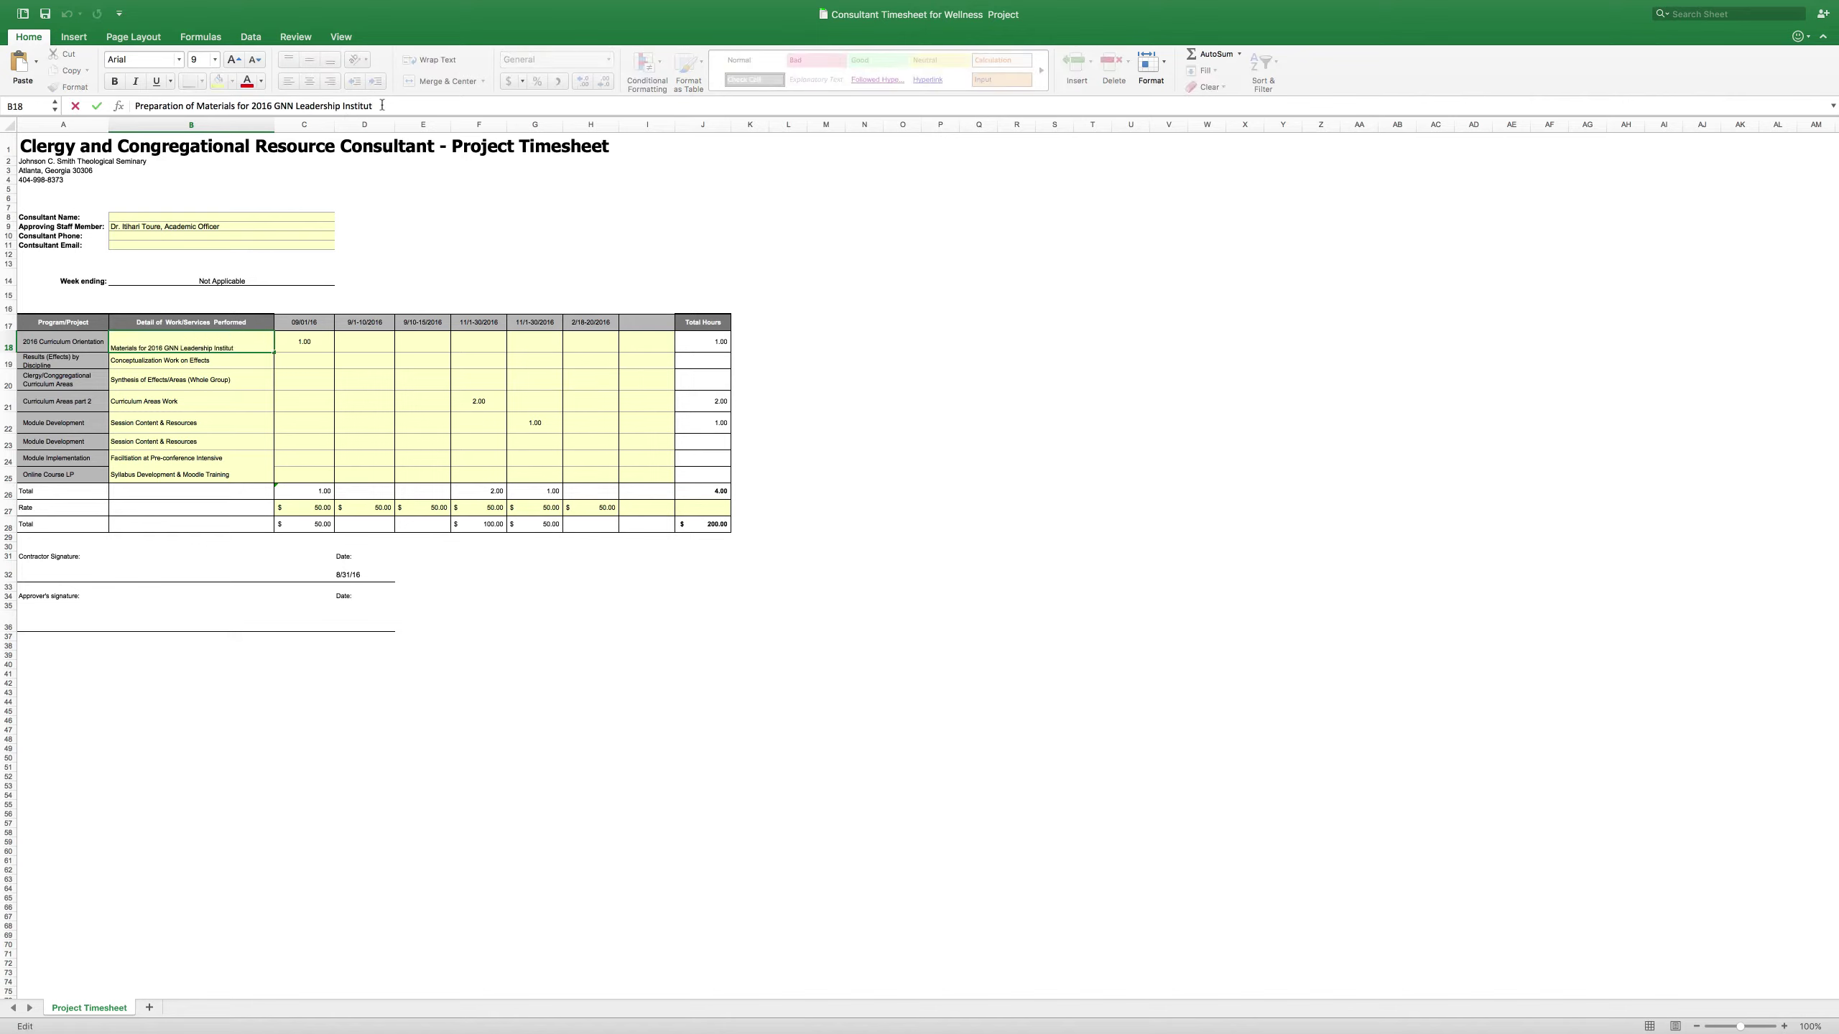
key("BackSpace")
key("BackSpace")
key("BackSpace")
key("BackSpace")
key("BackSpace")
key("BackSpace")
key("BackSpace")
key("BackSpace")
key("BackSpace")
key("BackSpace")
key("BackSpace")
key("BackSpace")
key("BackSpace")
key("BackSpace")
key("BackSpace")
key("BackSpace")
key("BackSpace")
key("BackSpace")
key("BackSpace")
key("BackSpace")
key("BackSpace")
key("BackSpace")
key("BackSpace")
key("BackSpace")
key("BackSpace")
key("BackSpace")
key("BackSpace")
key("BackSpace")
key("BackSpace")
key("BackSpace")
key("BackSpace")
key("BackSpace")
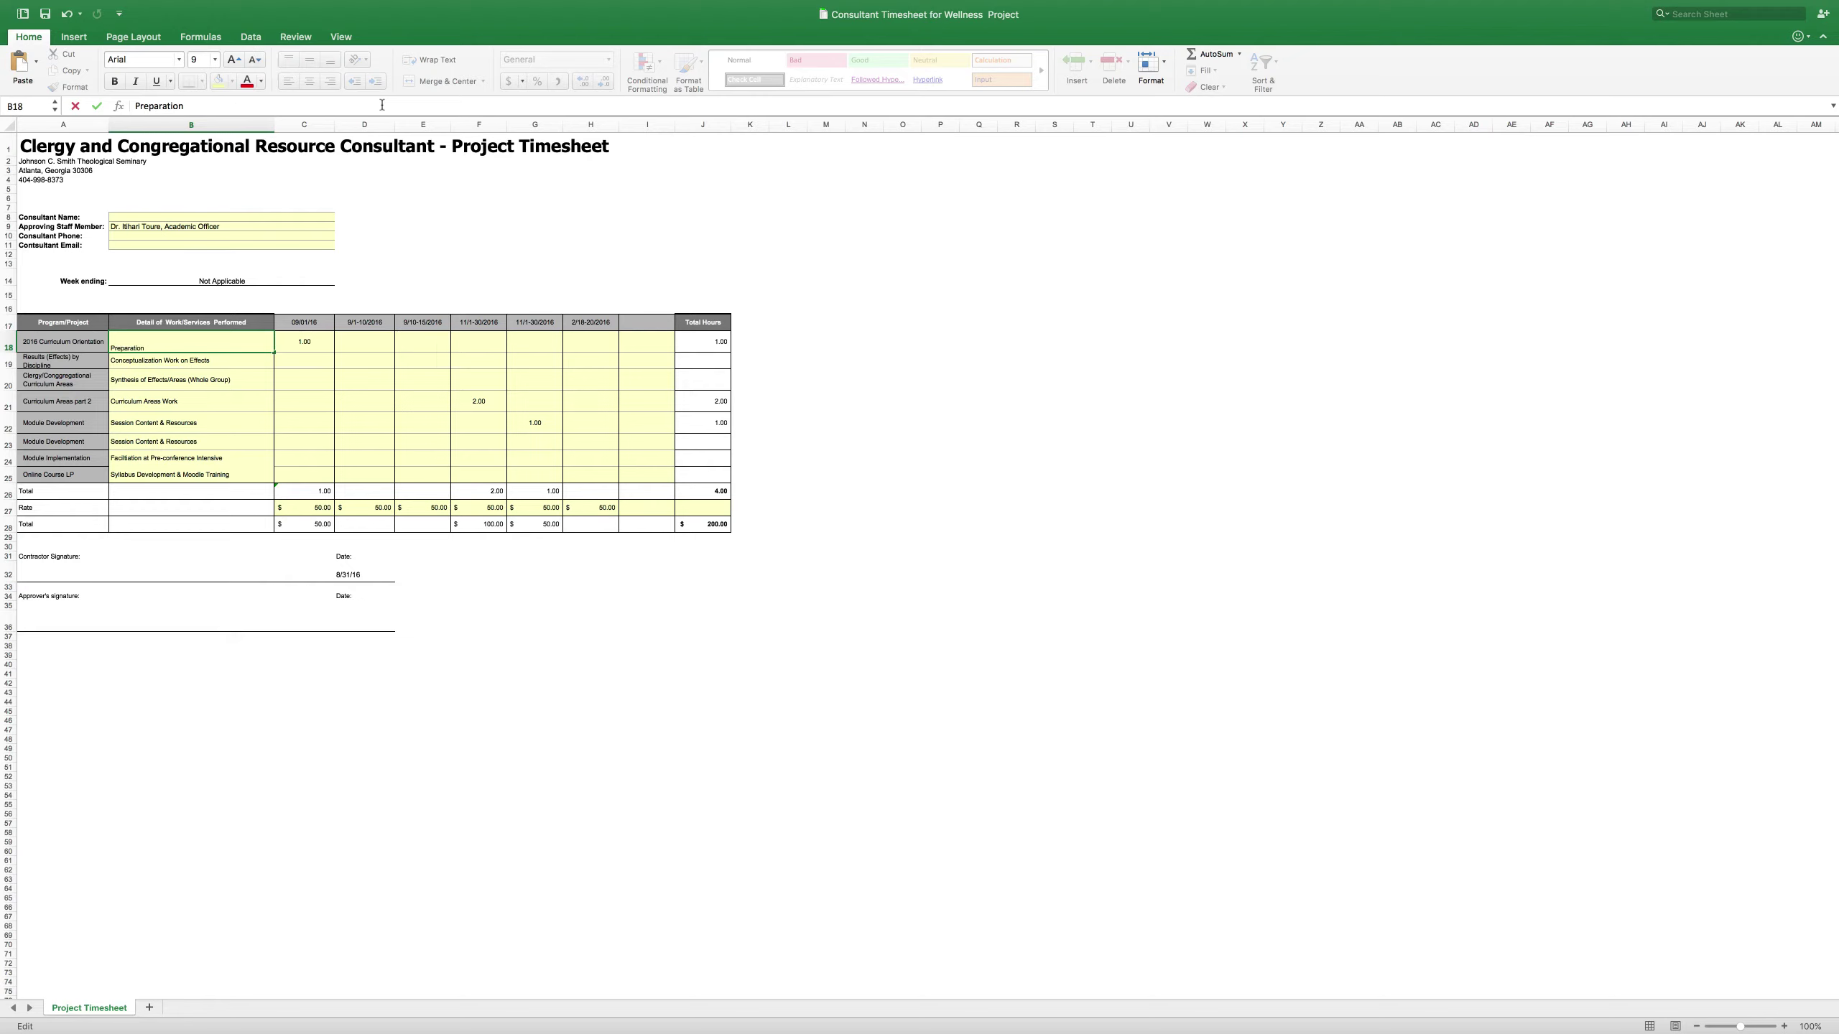
type("for Module development")
- Set the first date column heading of the timesheet to 8/27/2016
left_click(300, 328)
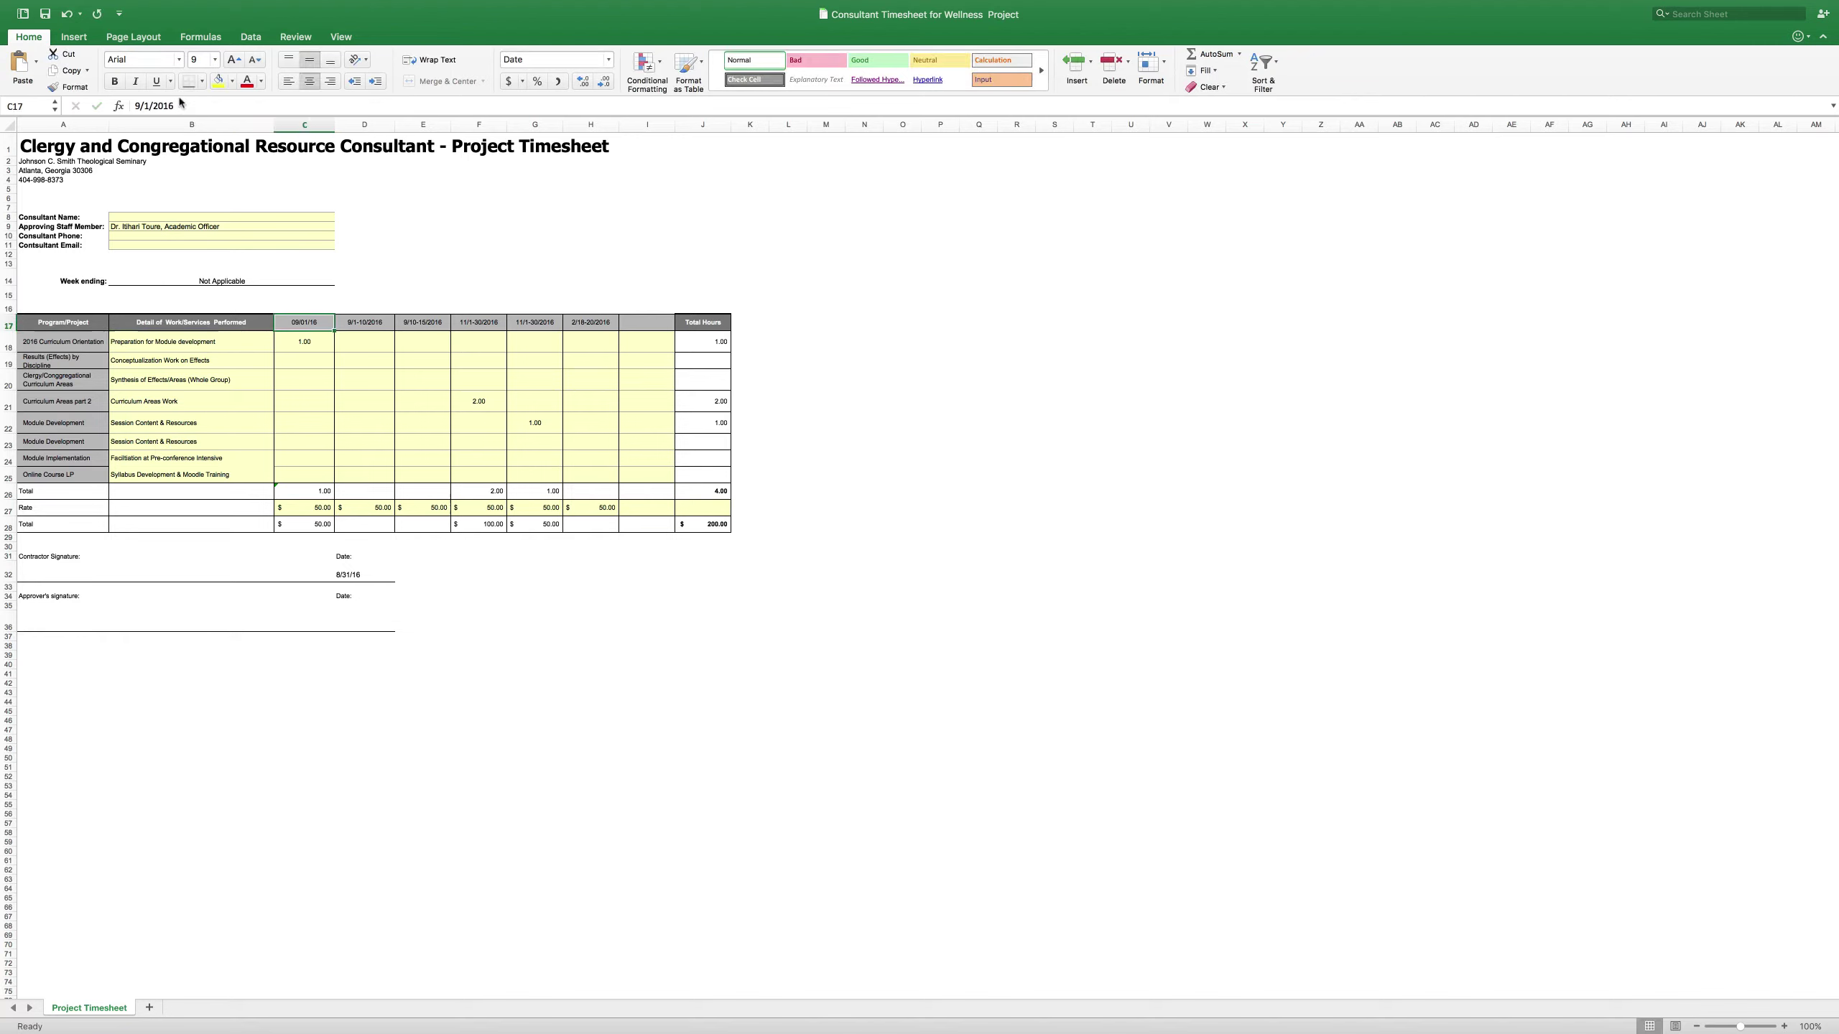
left_click(140, 105)
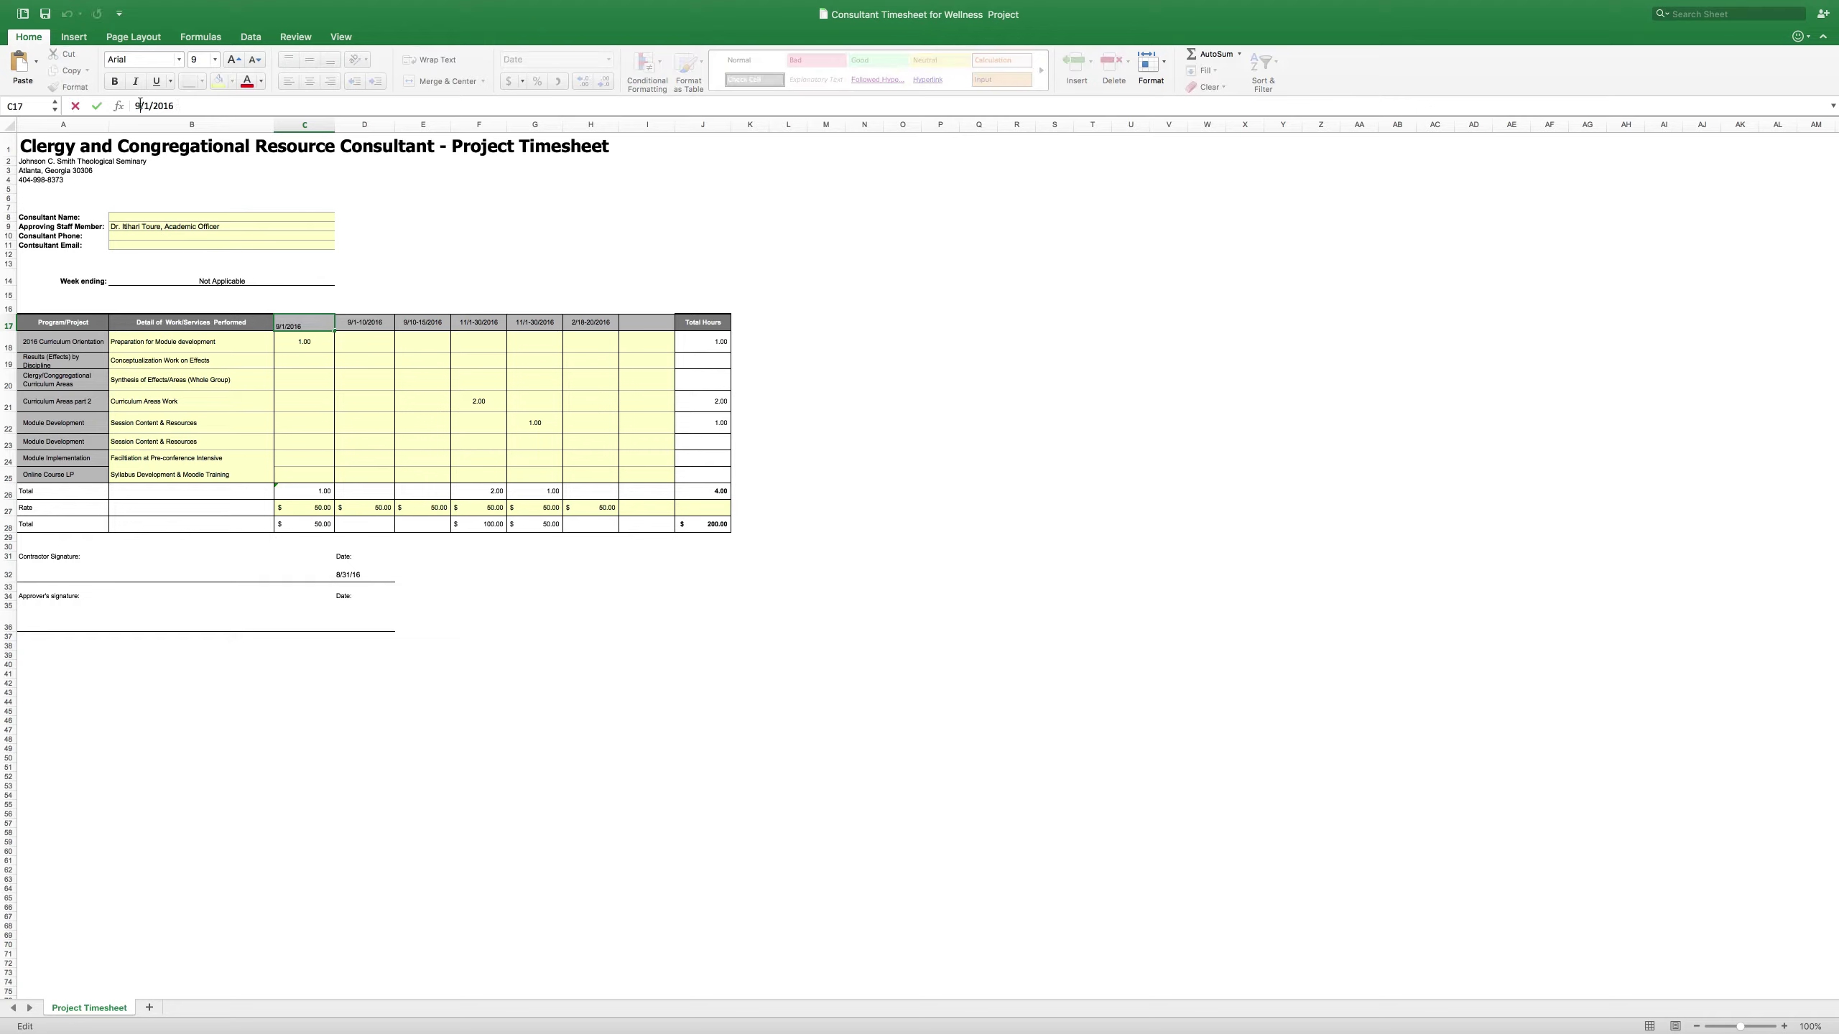
key("BackSpace")
type("8")
key("BackSpace")
key("BackSpace")
type("27/")
- Set the 2016 Curriculum Orientation hours in the first date column to 3.0
left_click(303, 344)
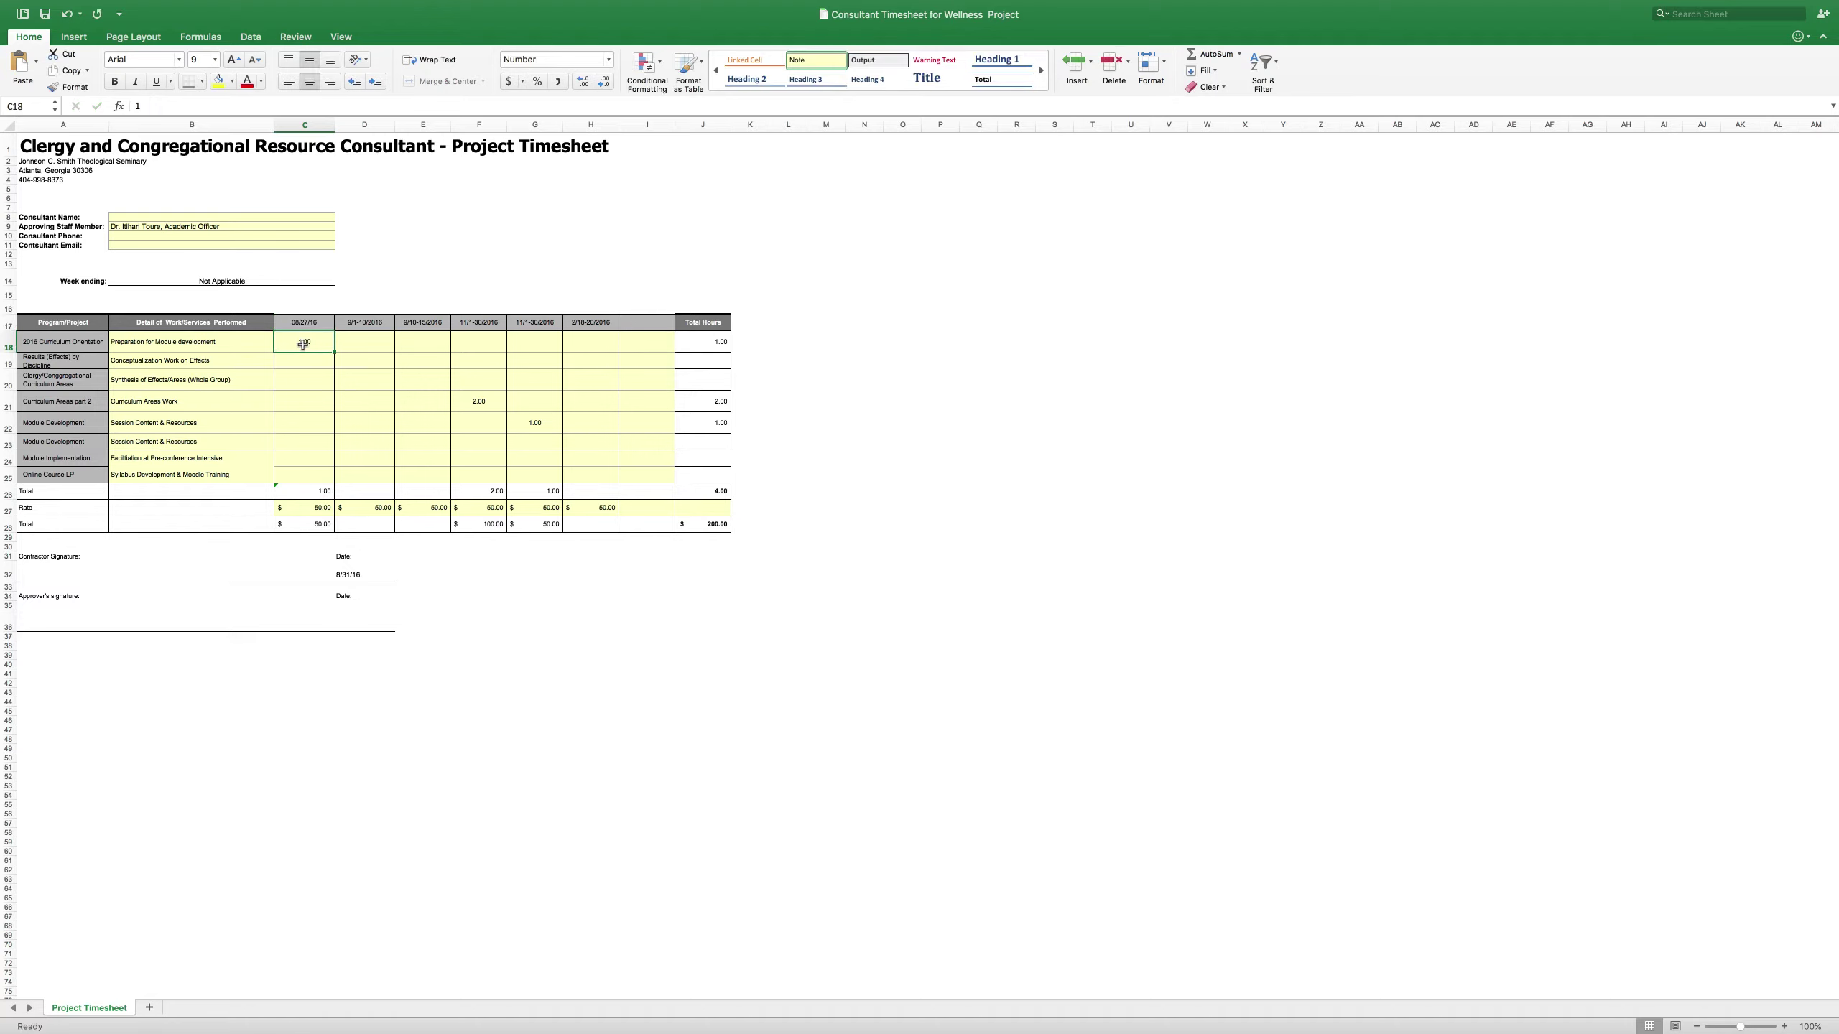
left_click(144, 107)
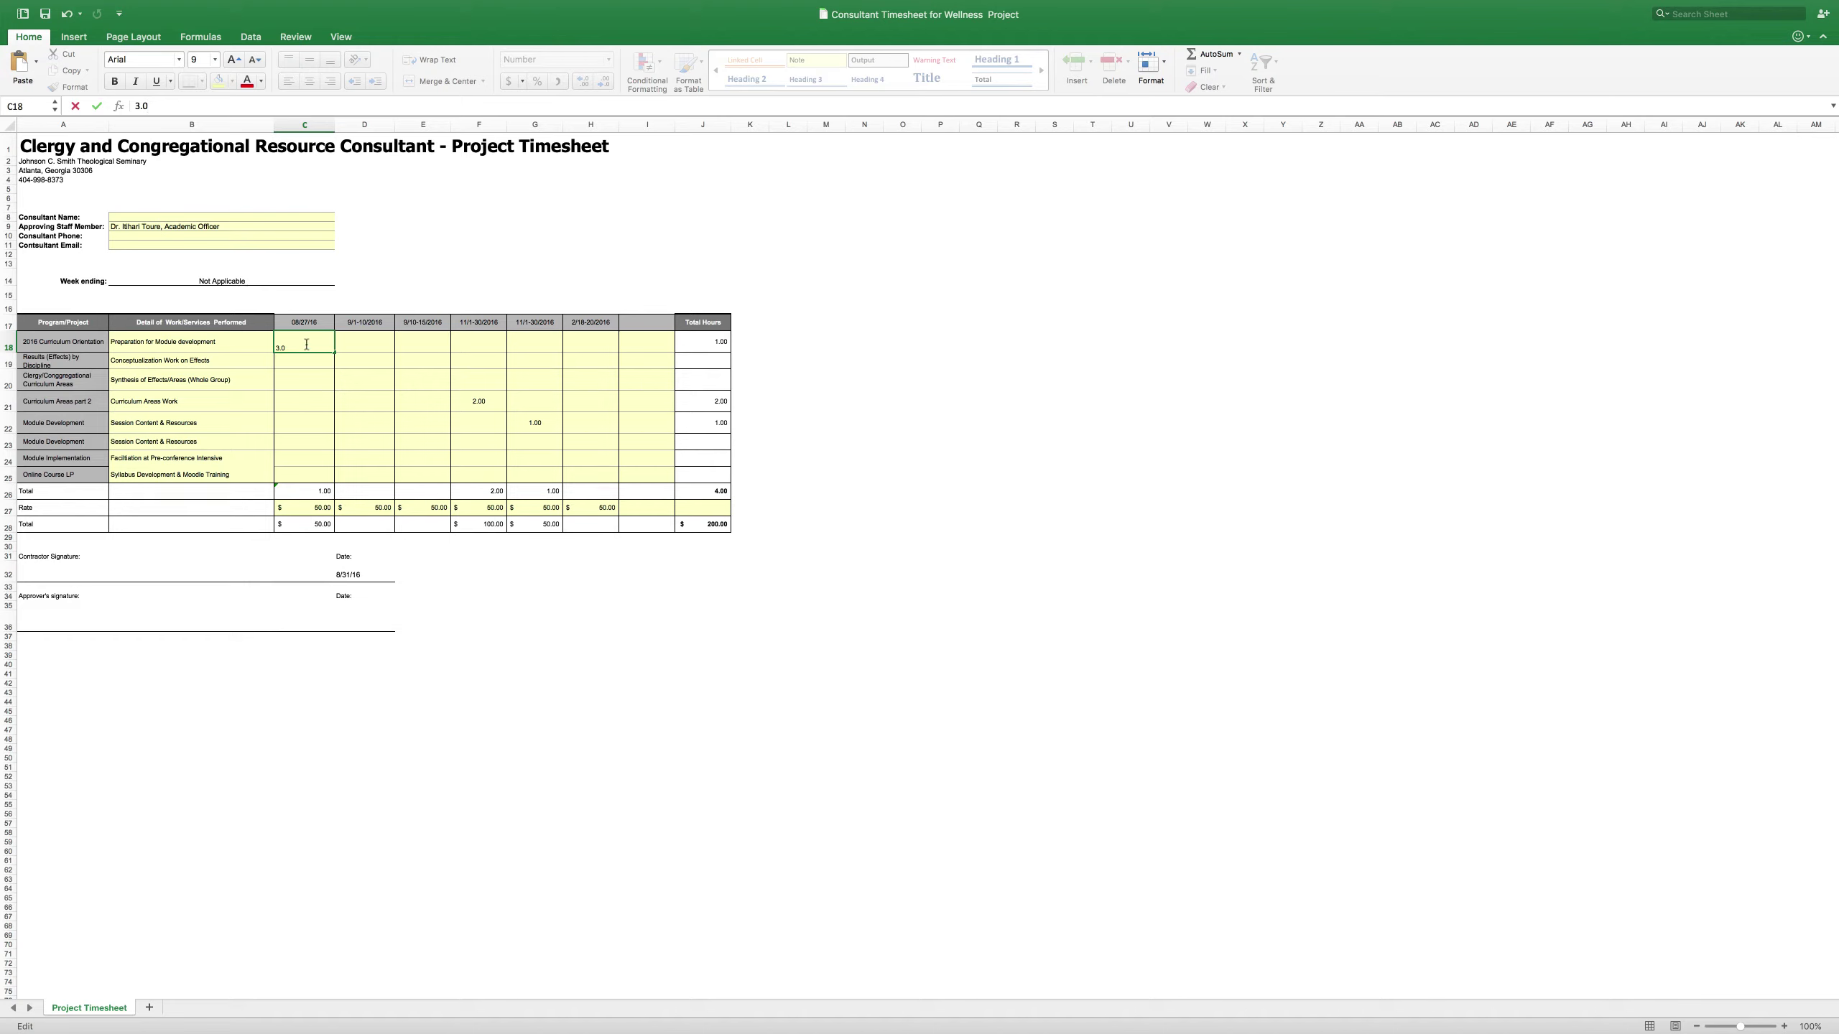
key("Return")
- Enter 5.00 hours for Conceptualization Work on Effects and 2.0 hours for Synthesis of Effects/Areas in the 9/1-10/2016 column
left_click(154, 362)
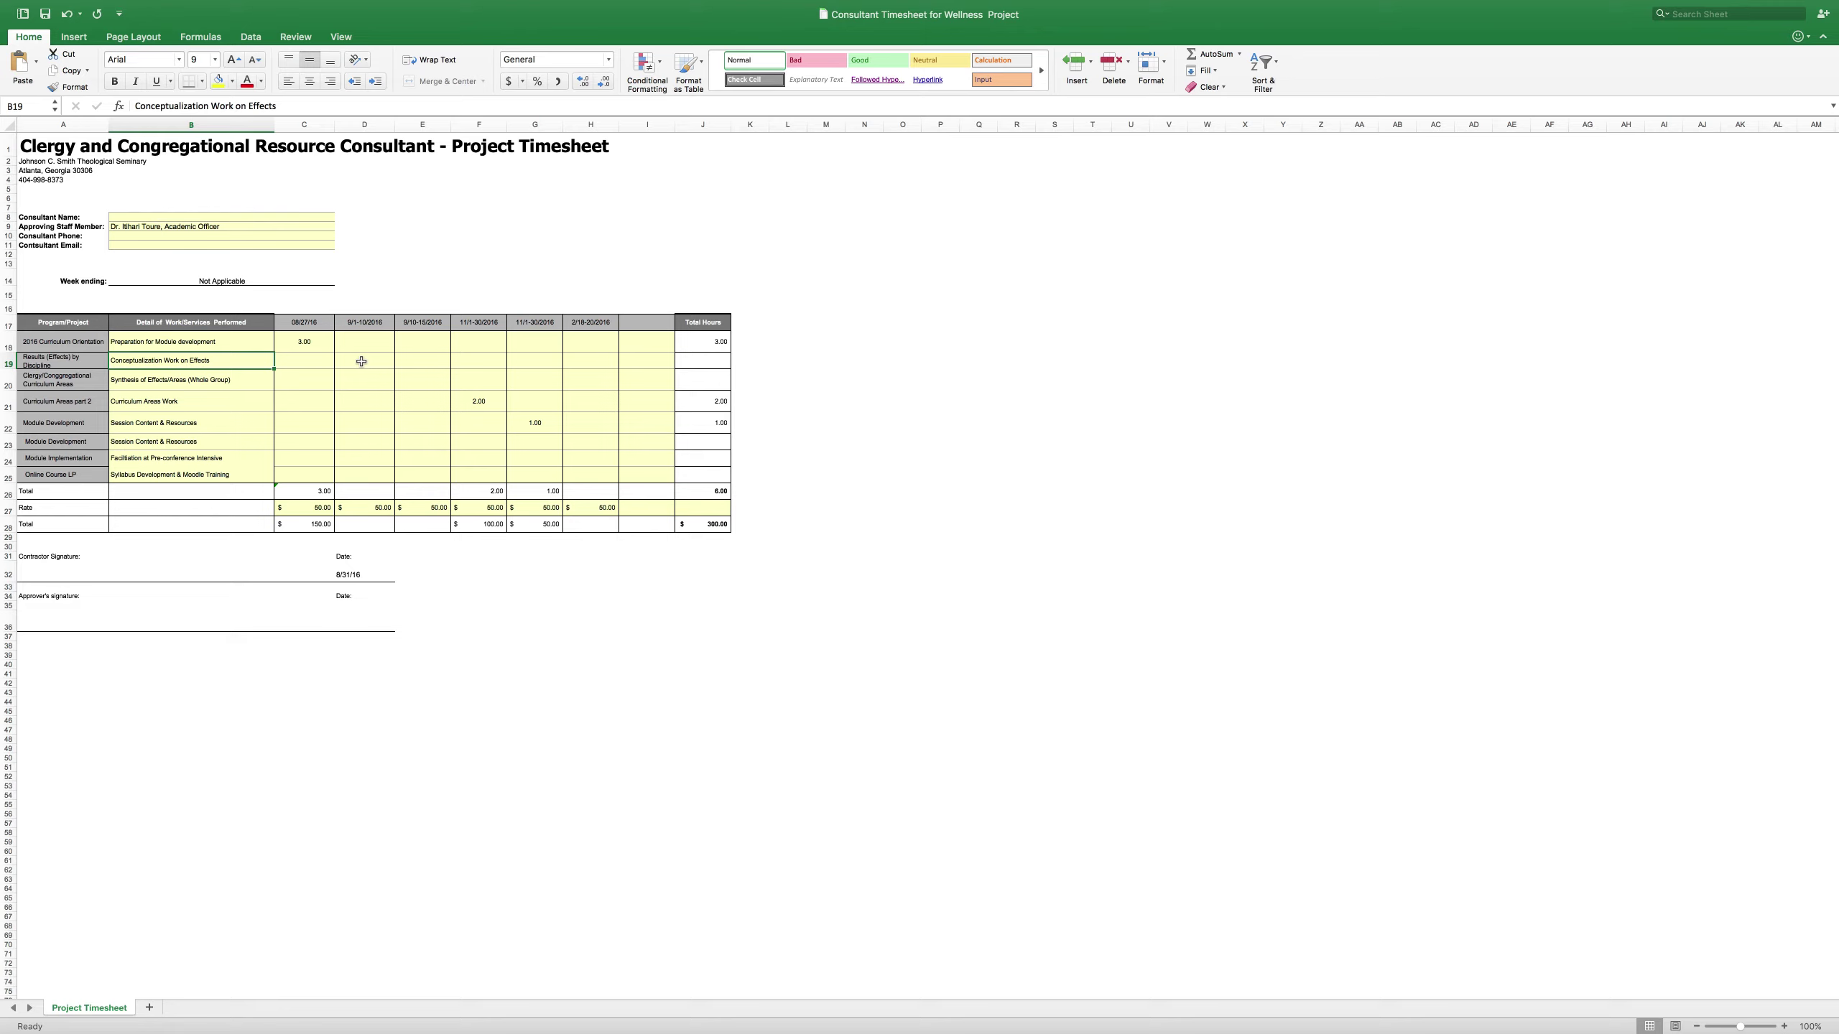
left_click(362, 360)
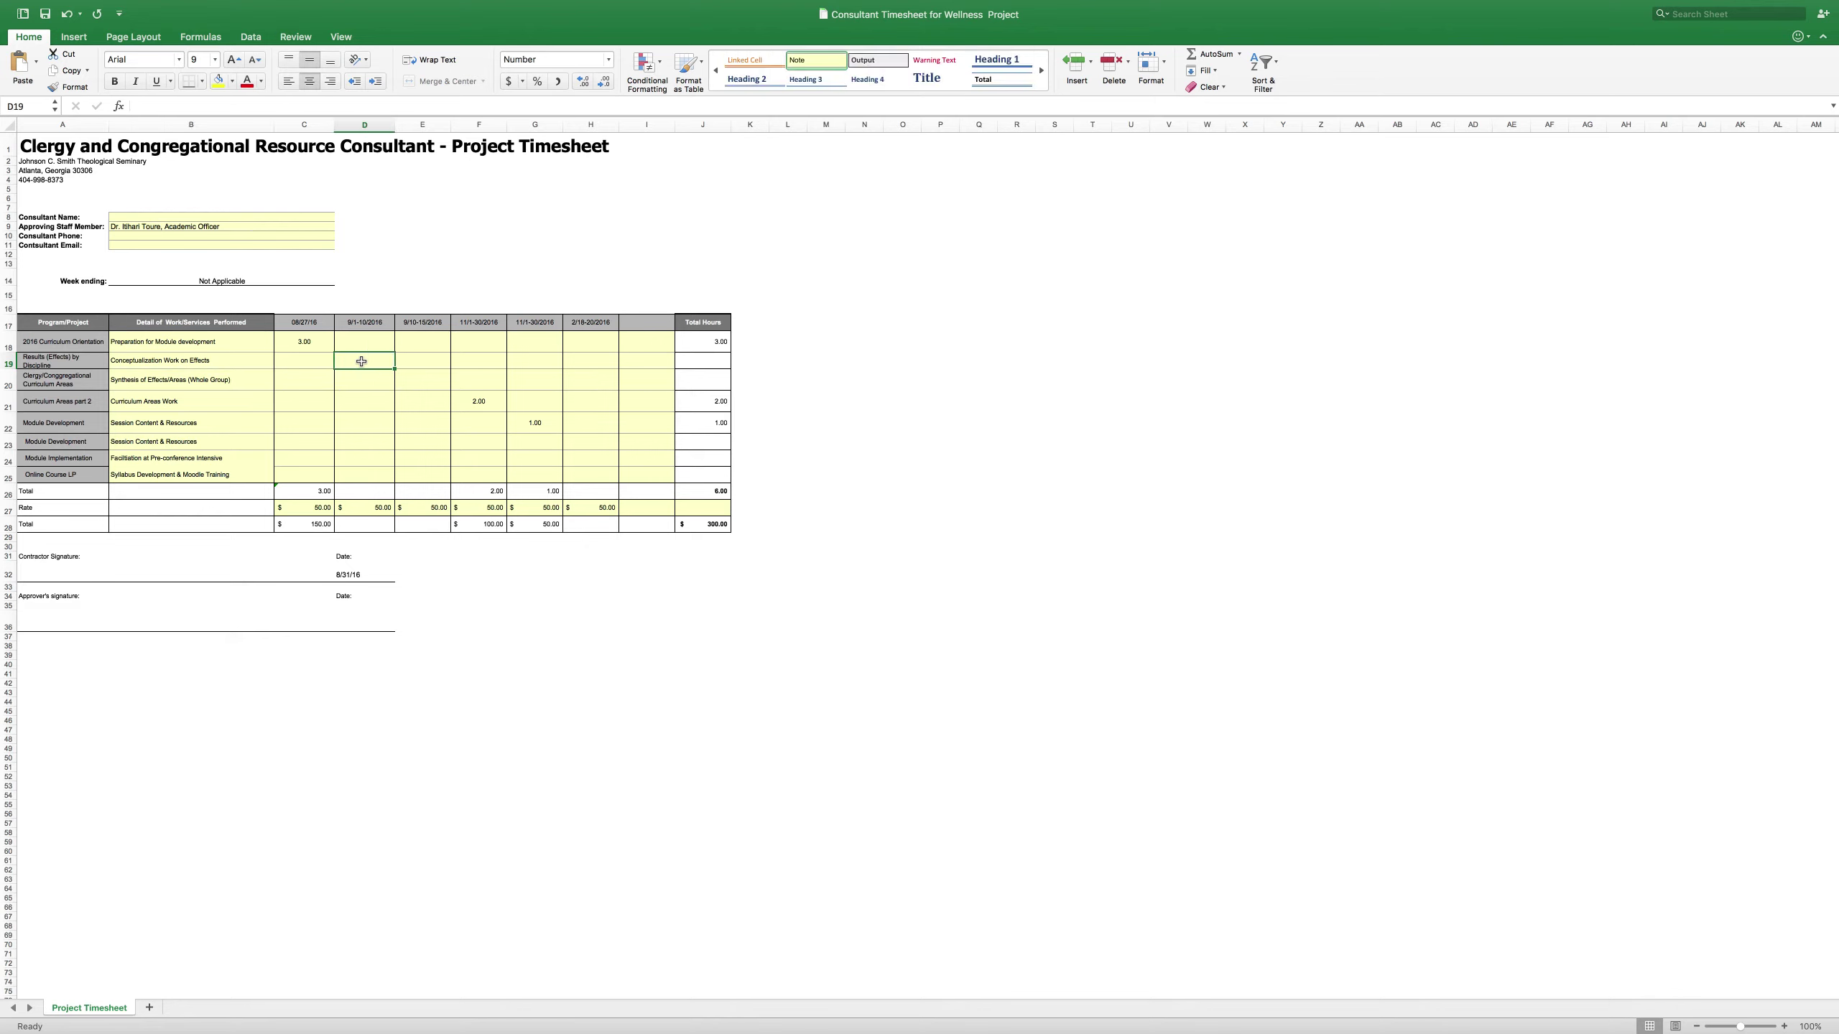
type("5")
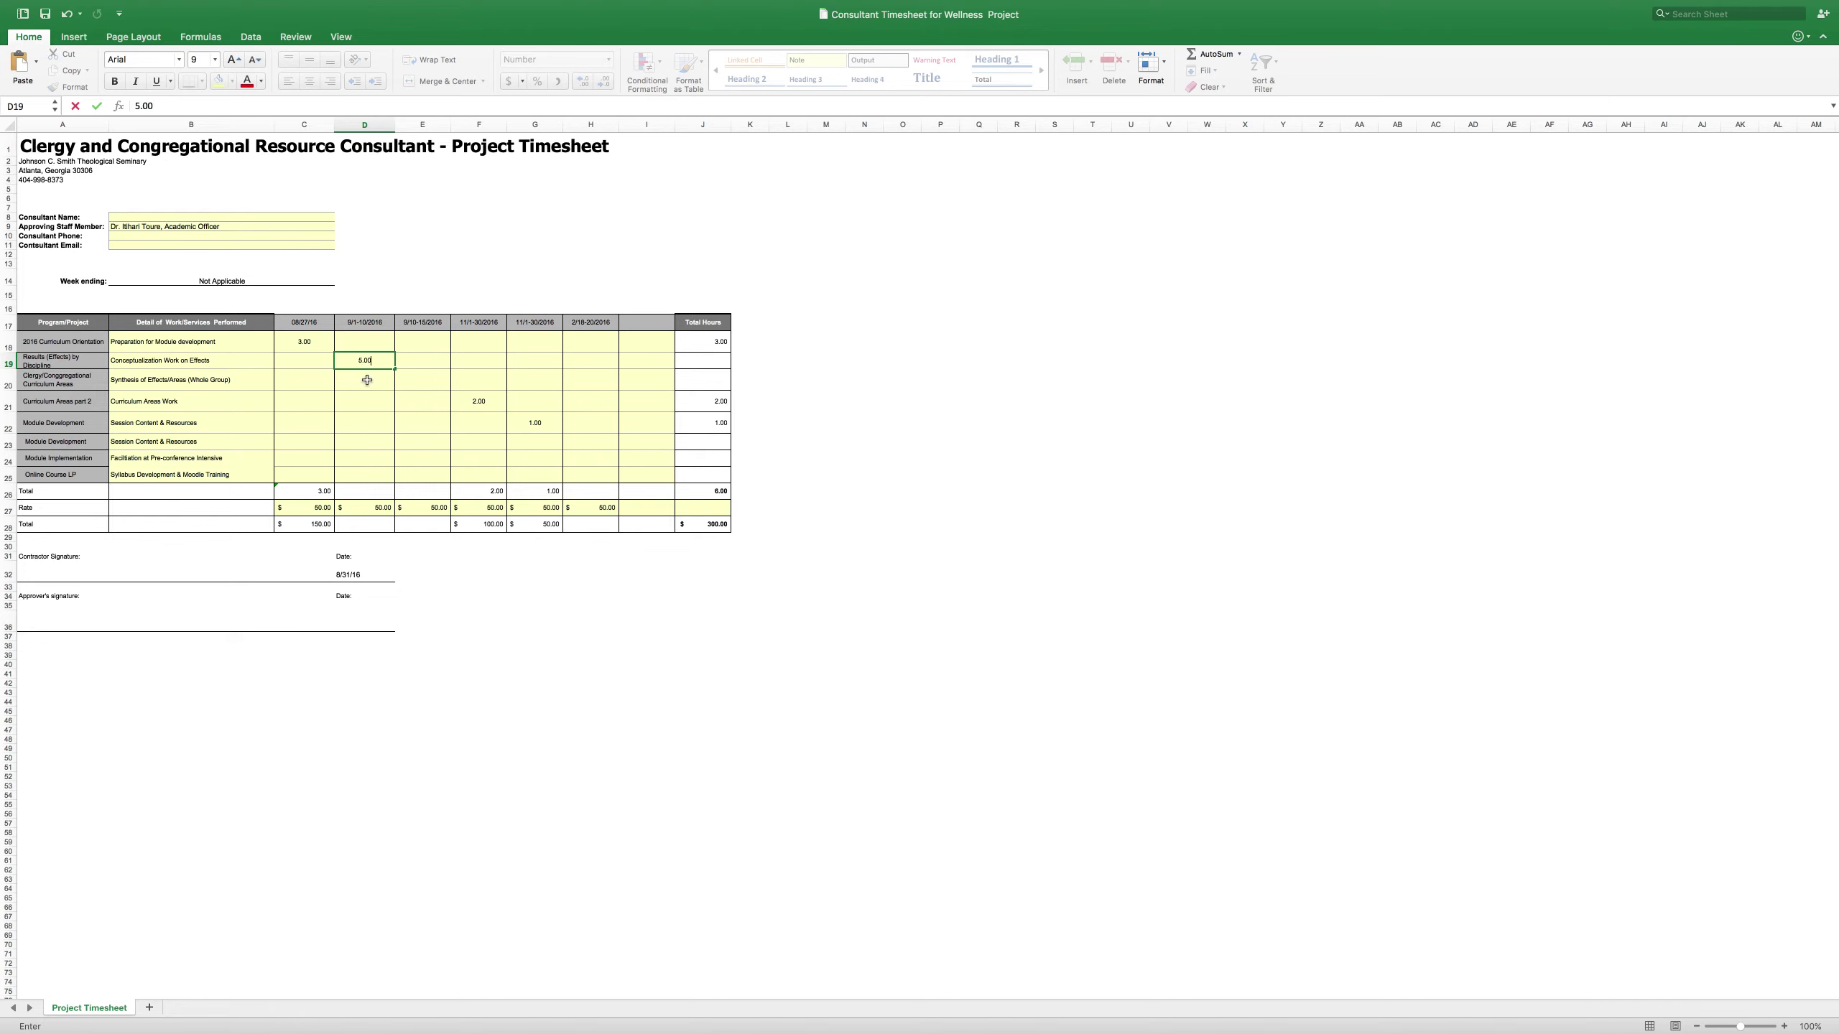
left_click(367, 380)
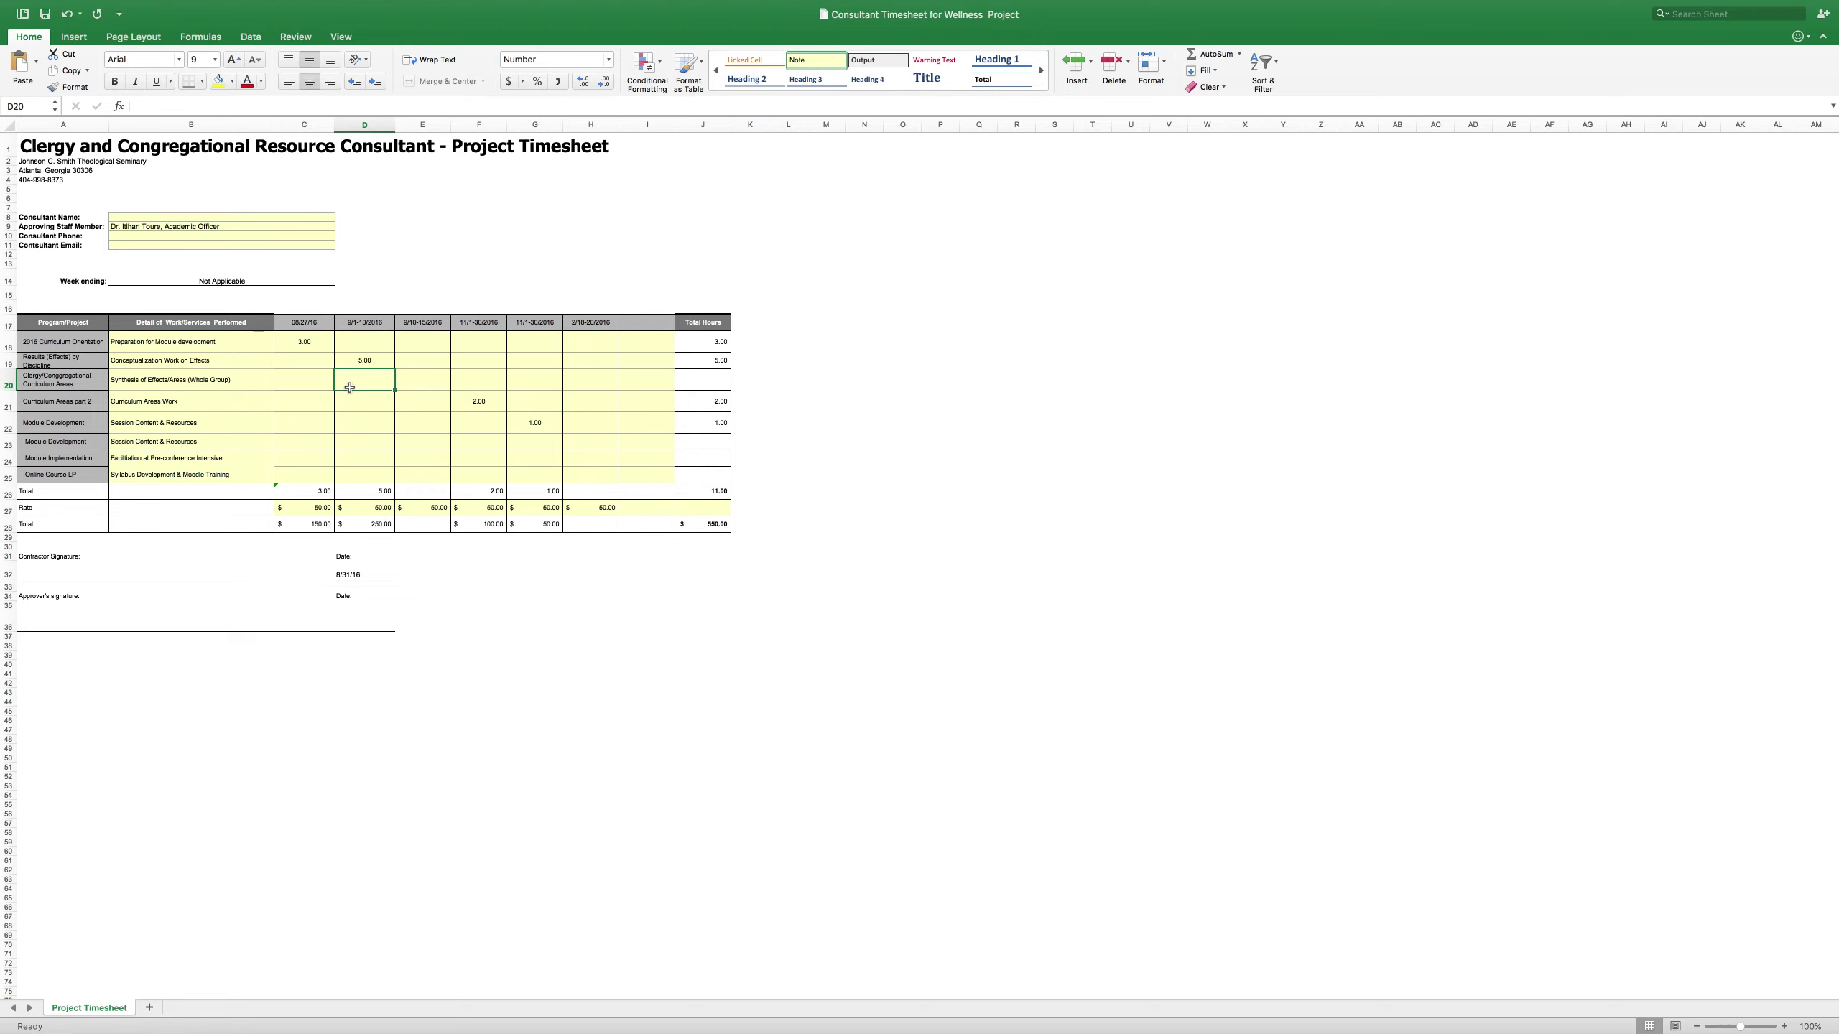
type("2.")
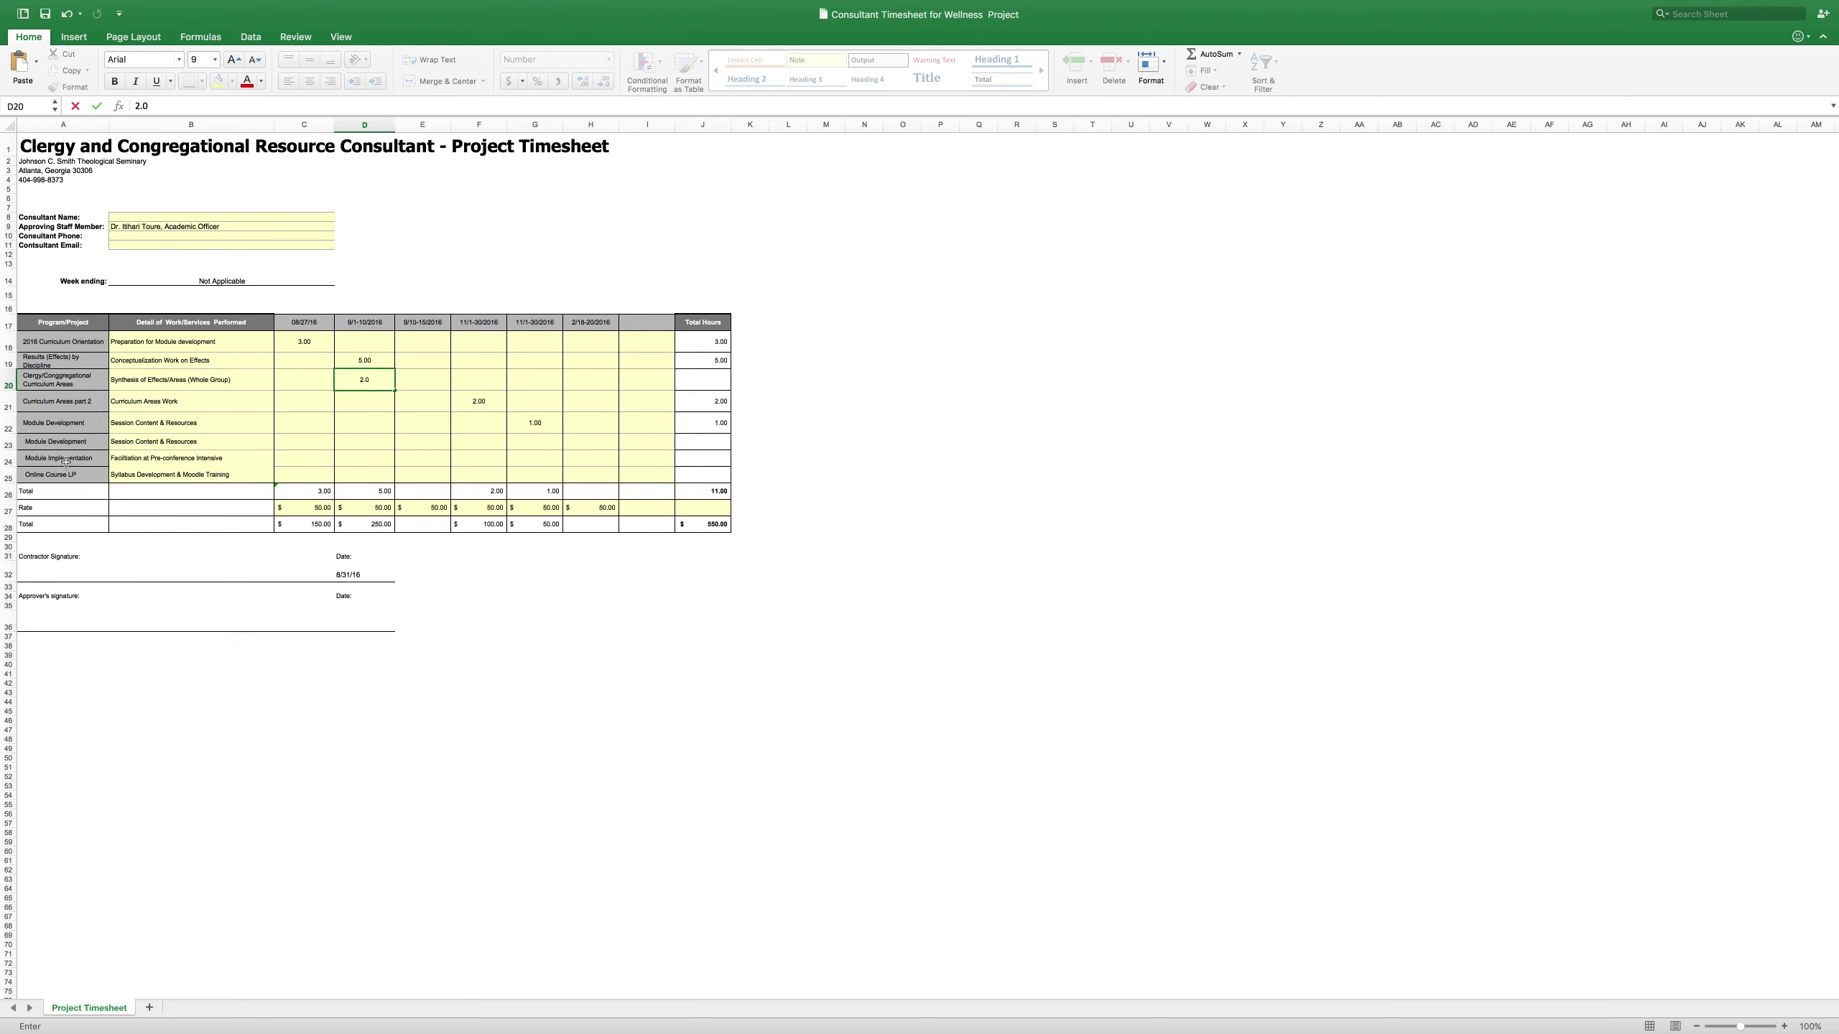
left_click(576, 461)
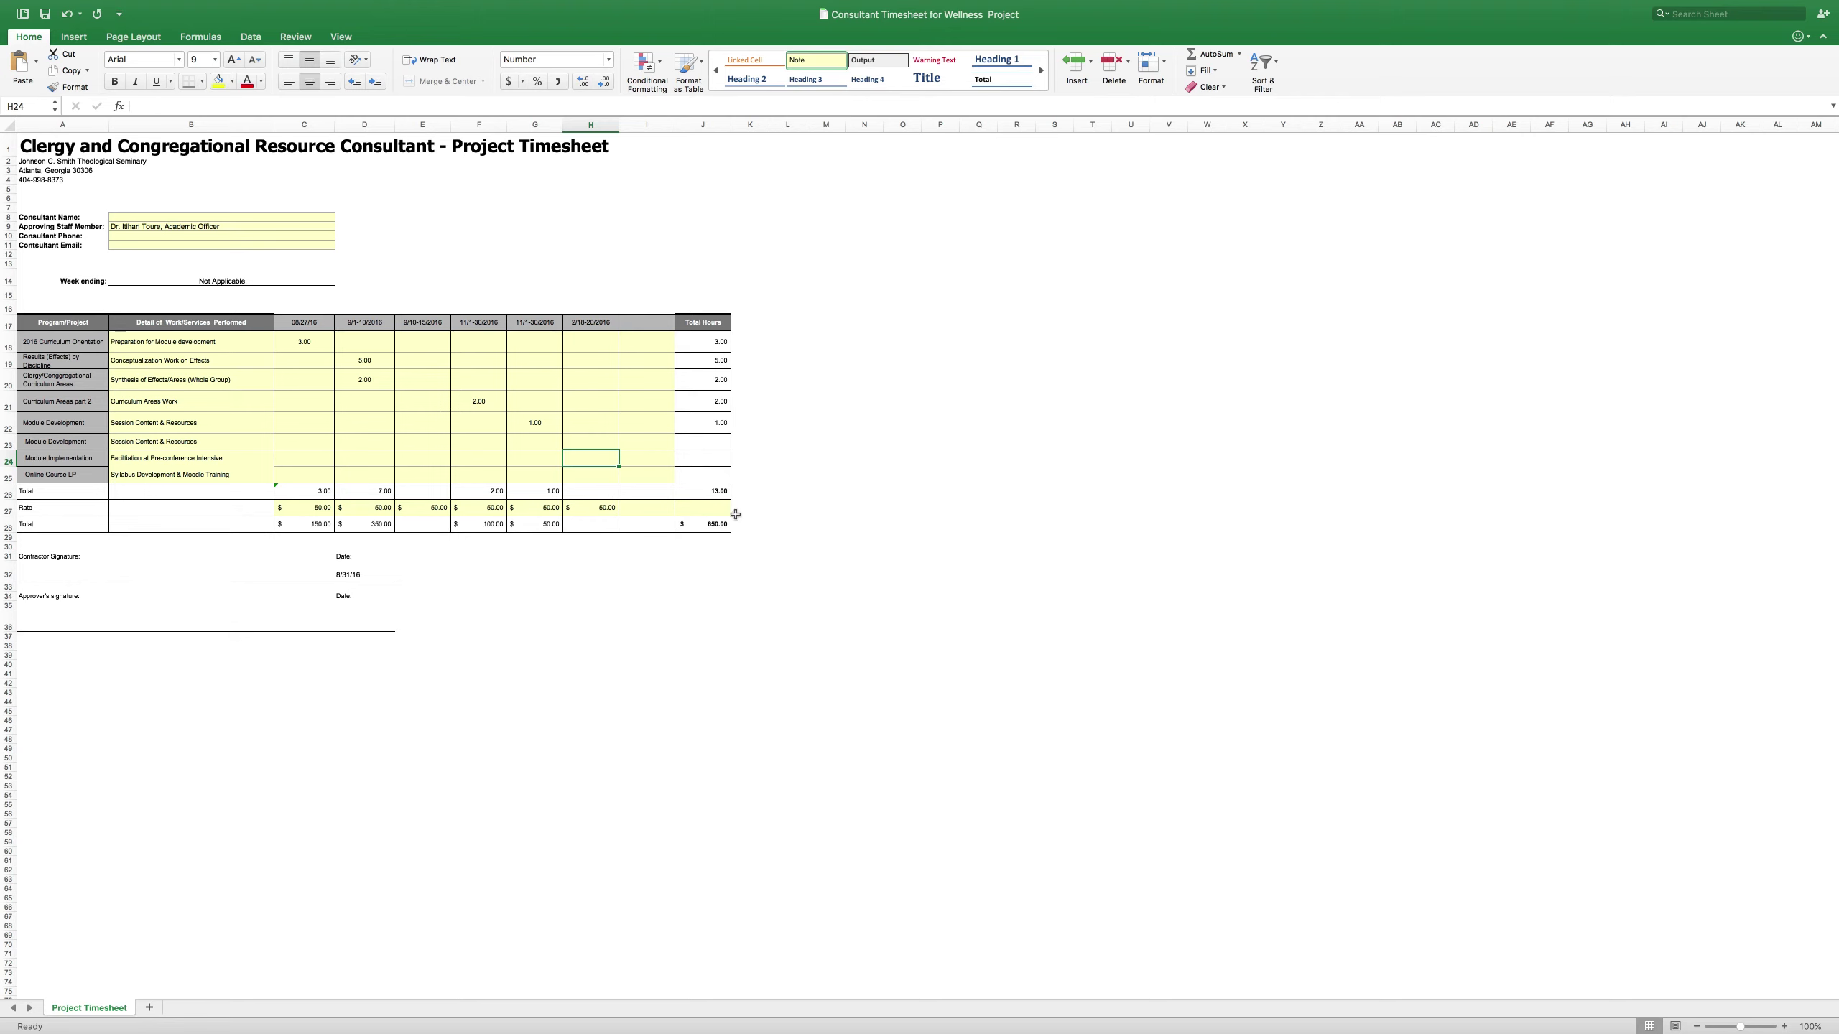
- Check the timesheet's overall total amount and take the workbook out of full screen
left_click(716, 528)
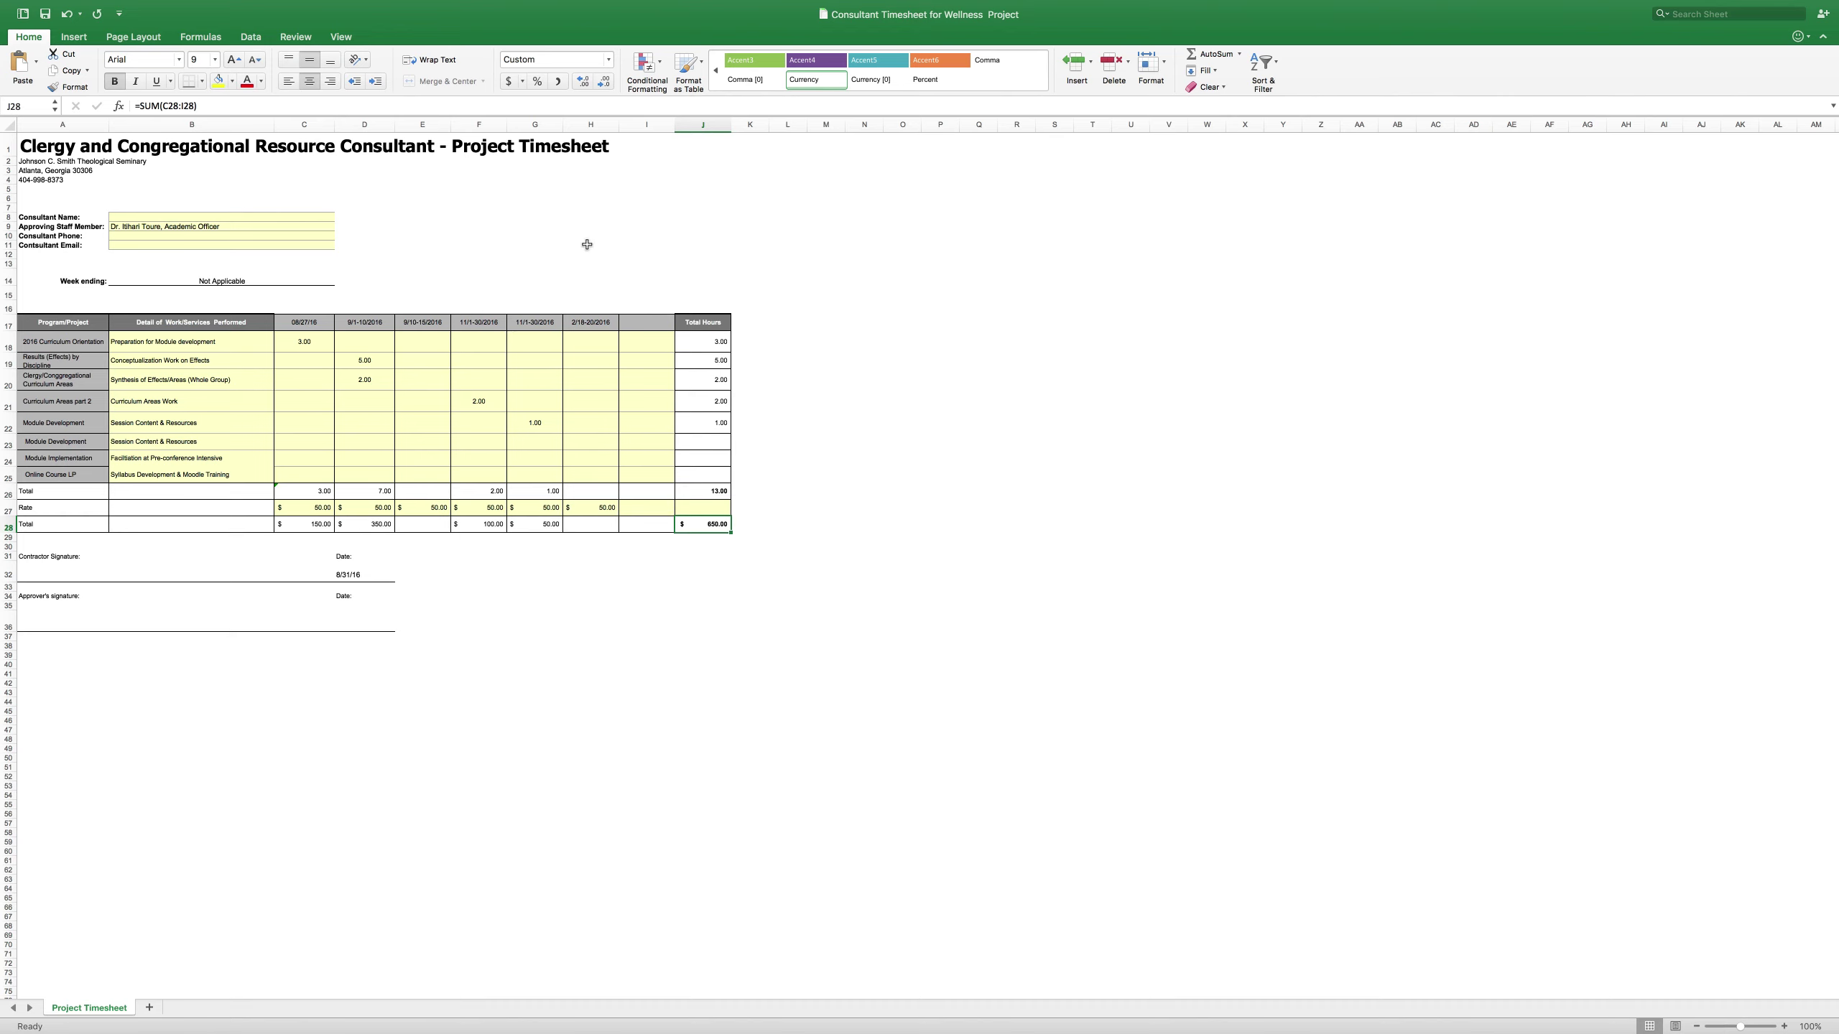
mouse_move(941, 2)
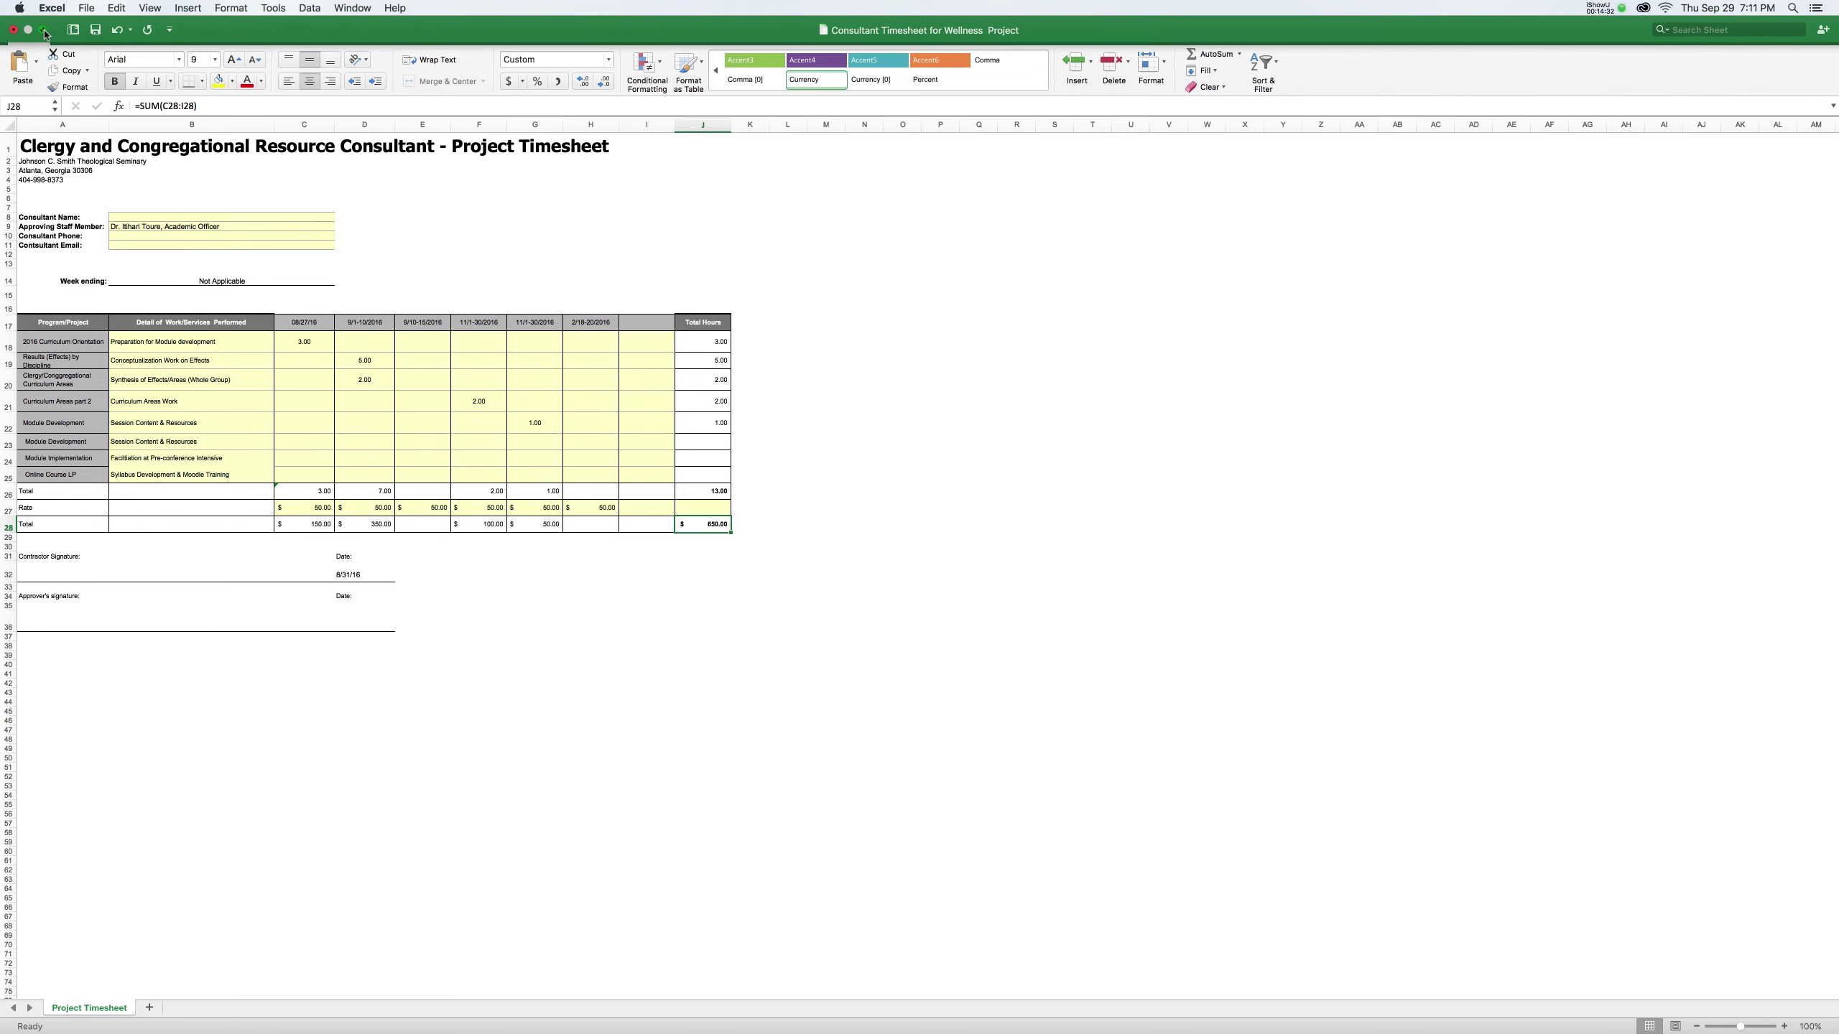
left_click(44, 30)
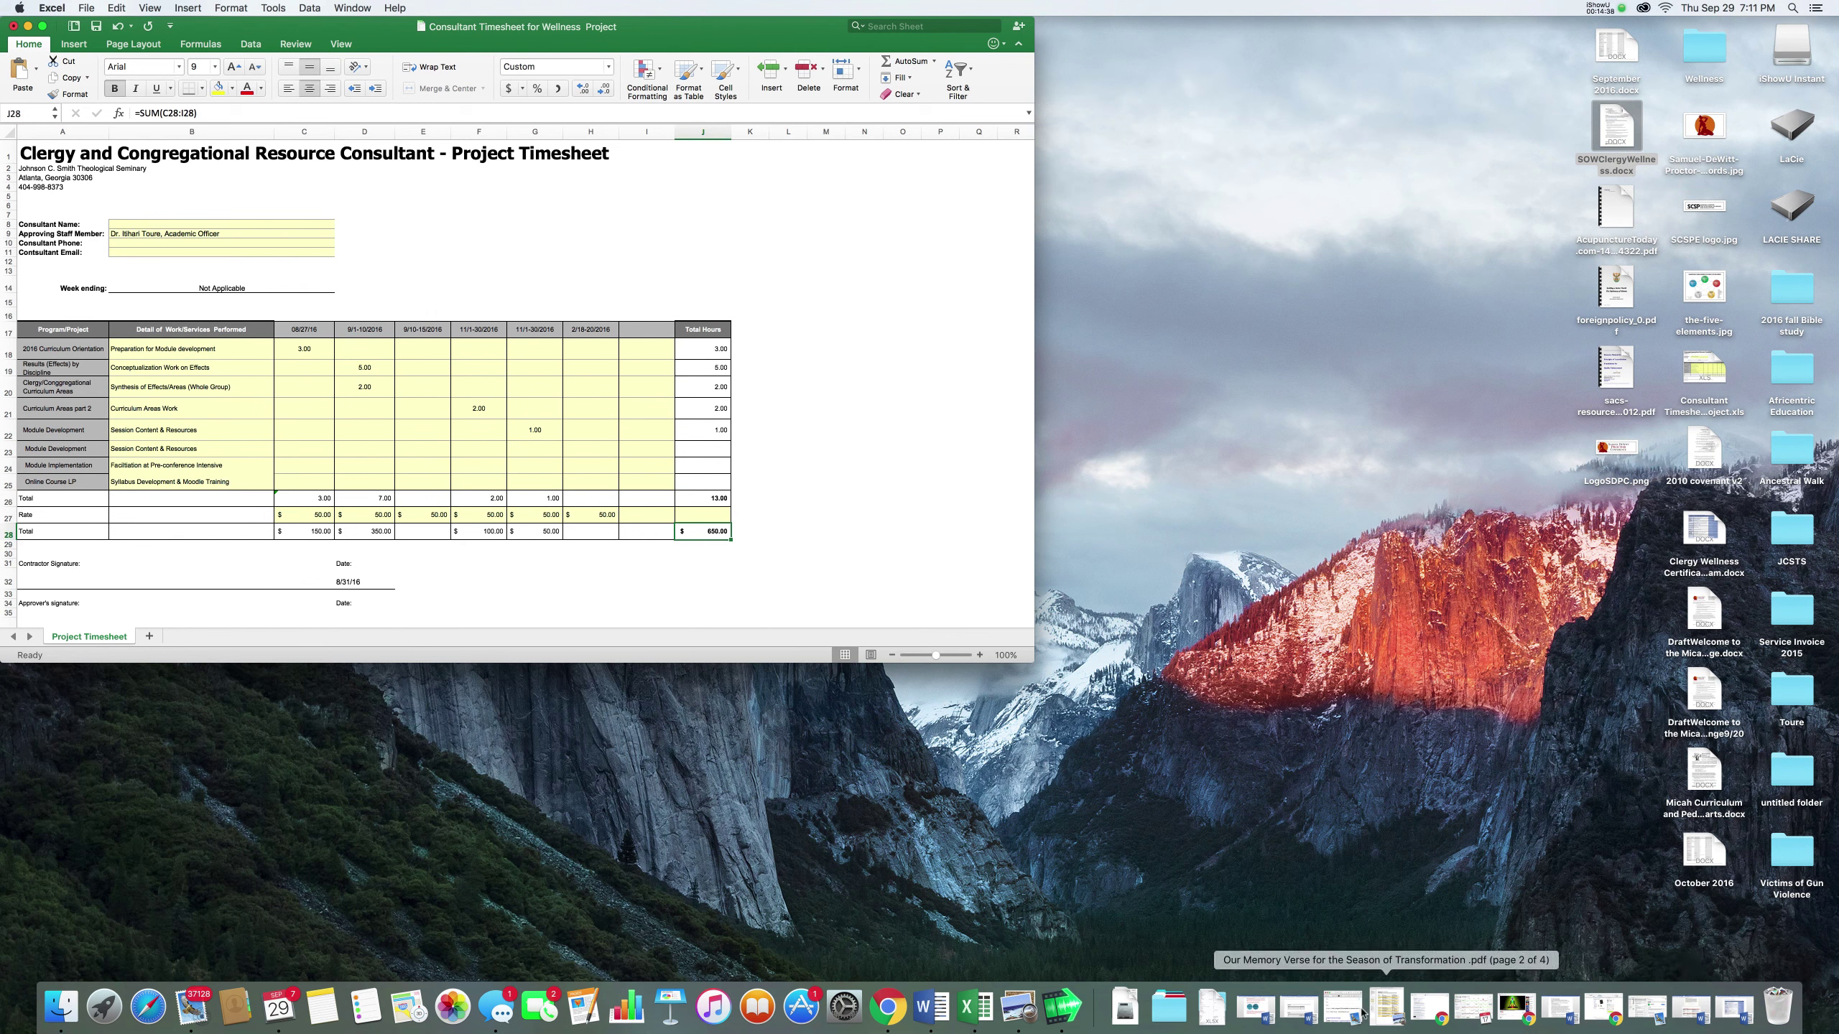
- Switch to the minimized SOWClergyWellness document in Word and review its Schedule, Pricing, Project Scope and Statement of Work header sections
left_click(1297, 1016)
scroll(985, 658, "down", 2)
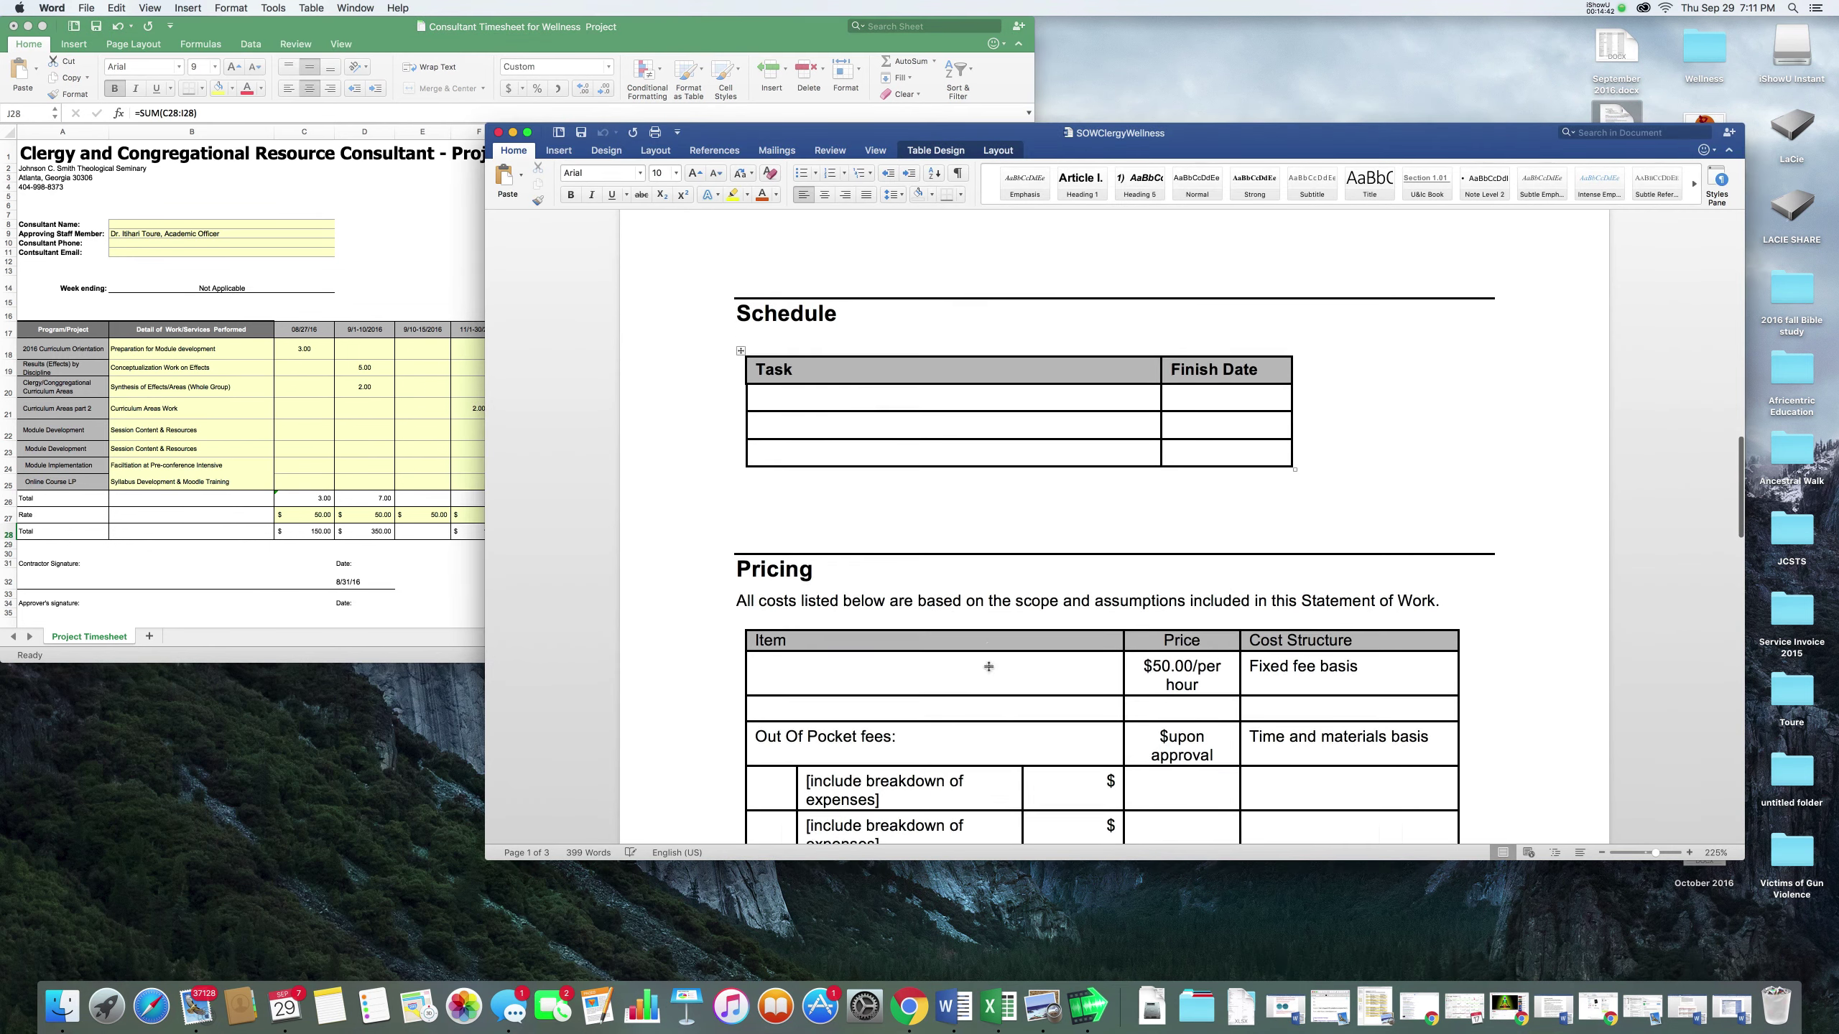
scroll(988, 666, "up", 3)
scroll(989, 666, "up", 10)
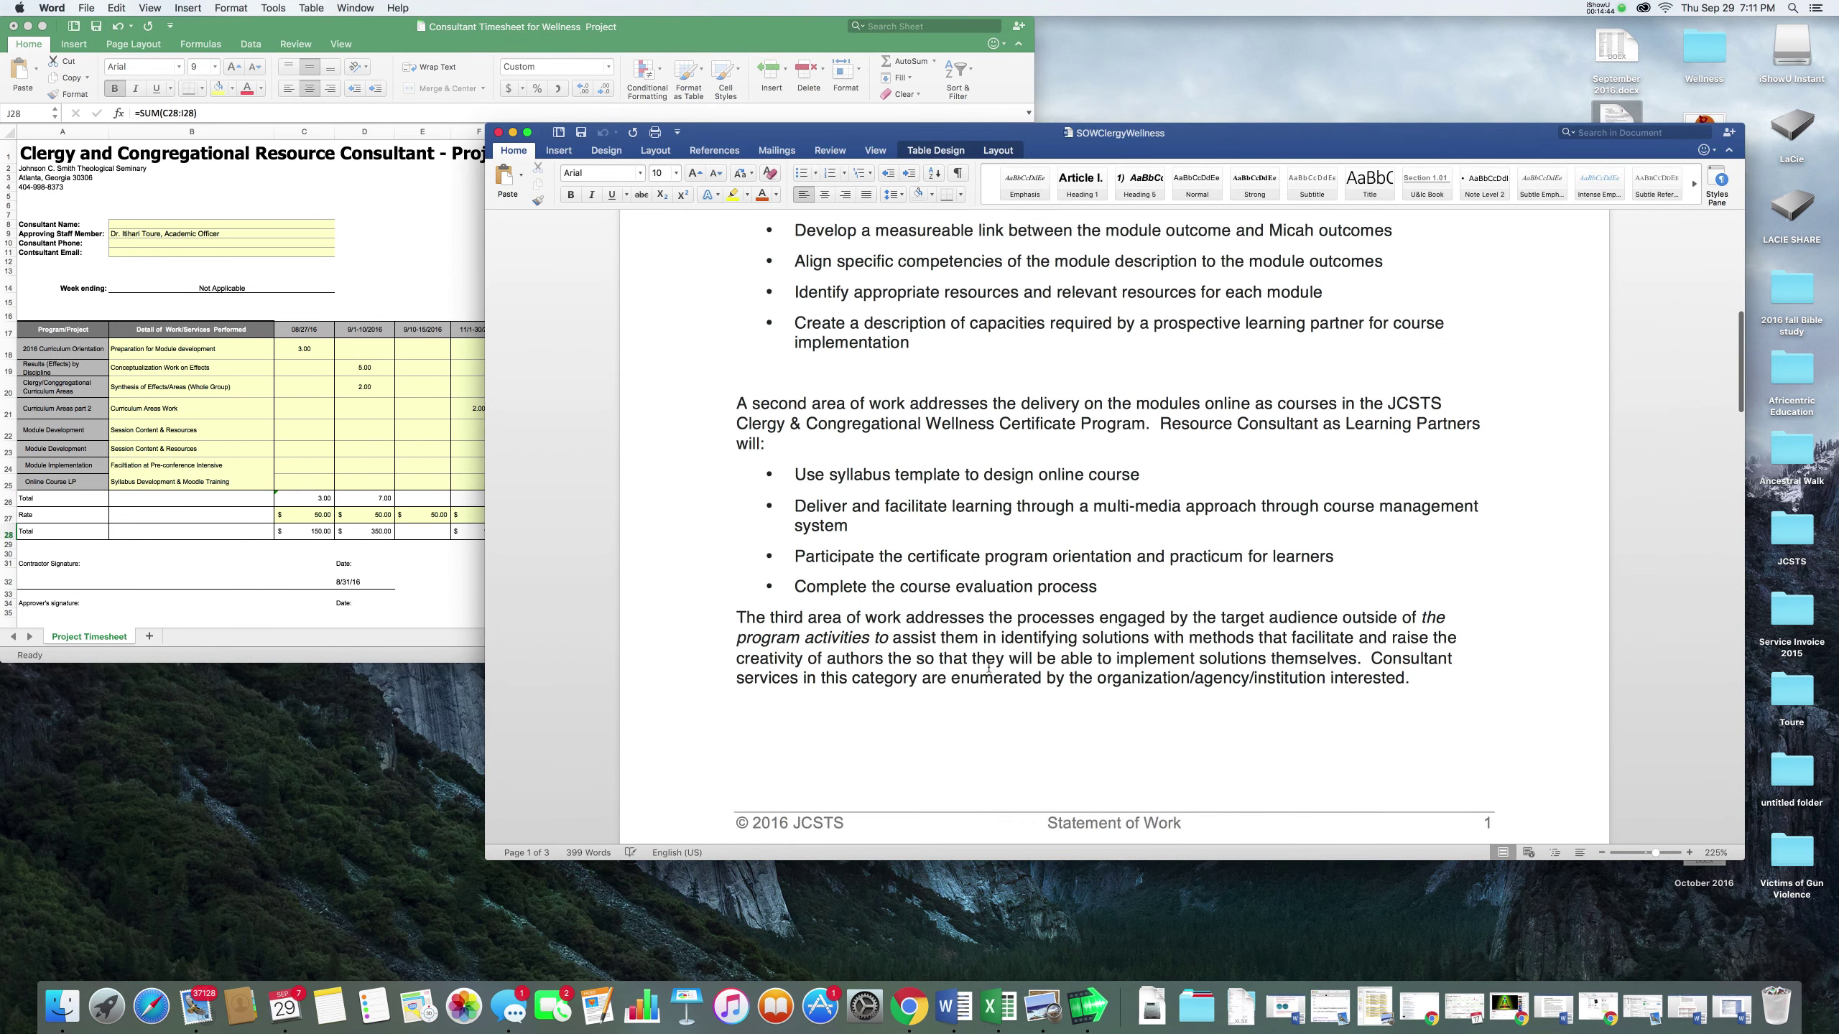
scroll(988, 667, "down", 10)
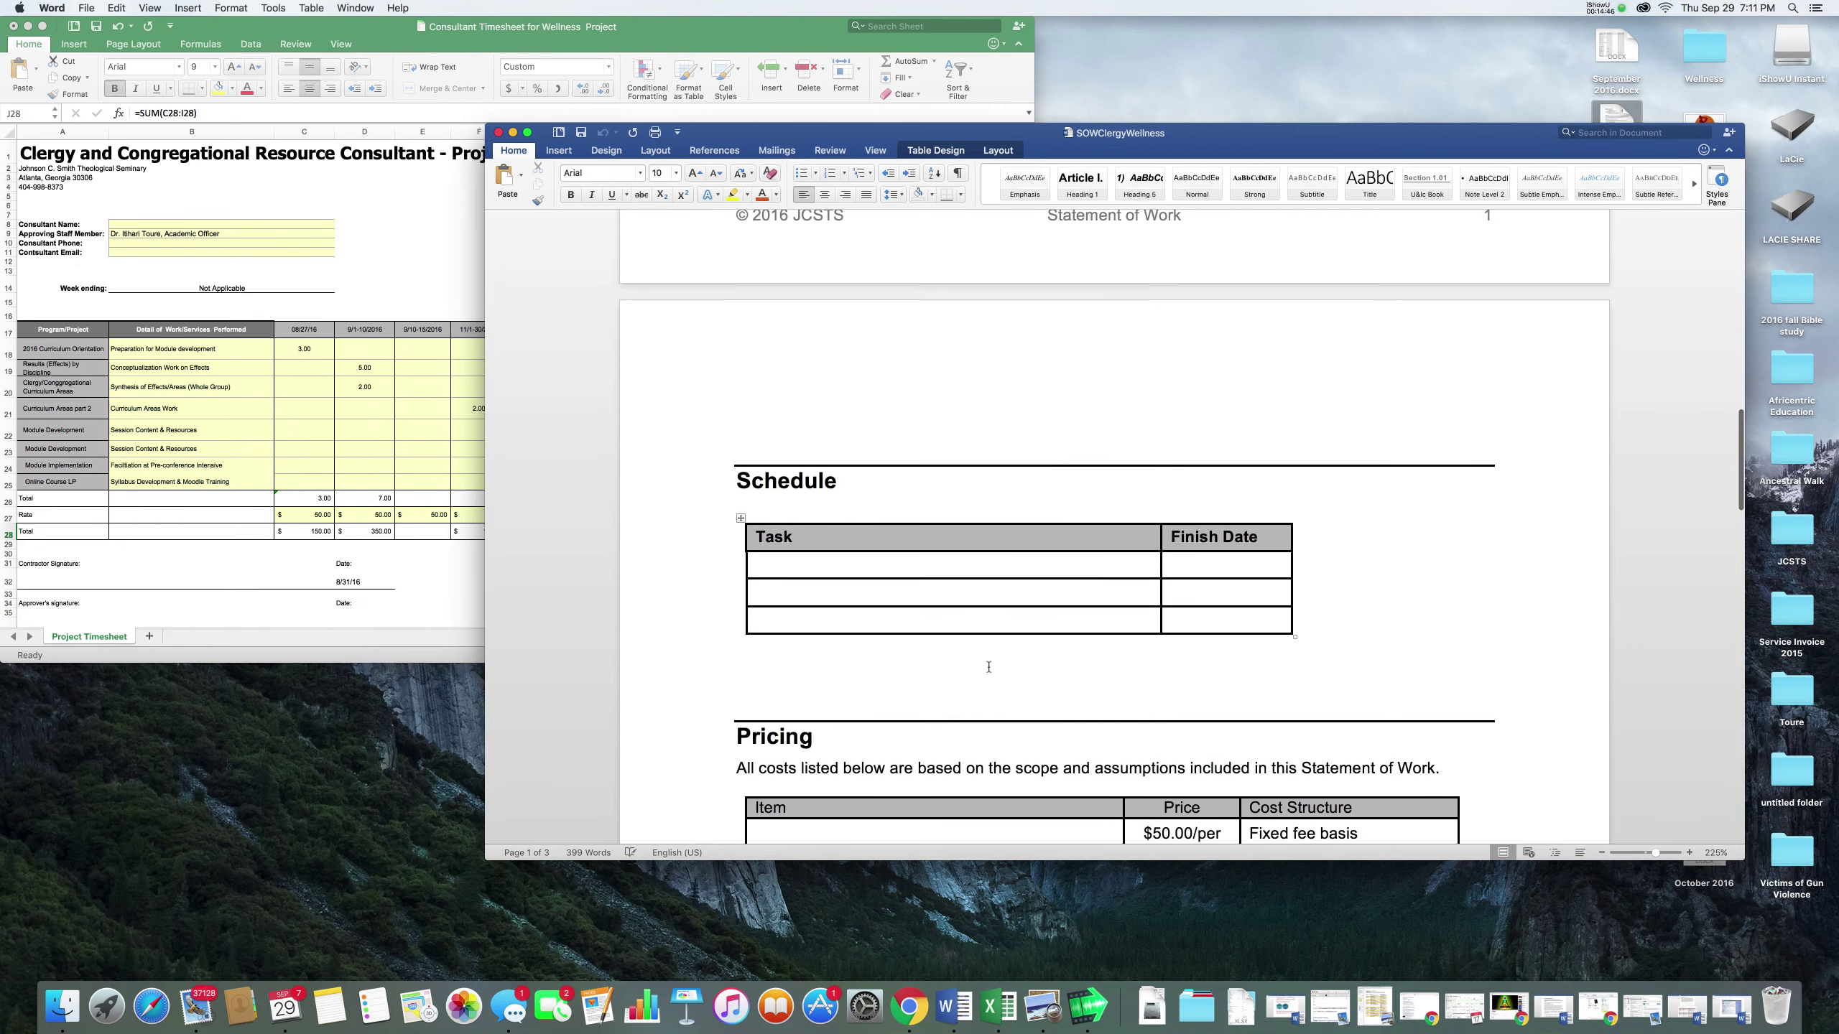
scroll(988, 666, "down", 3)
scroll(990, 668, "up", 8)
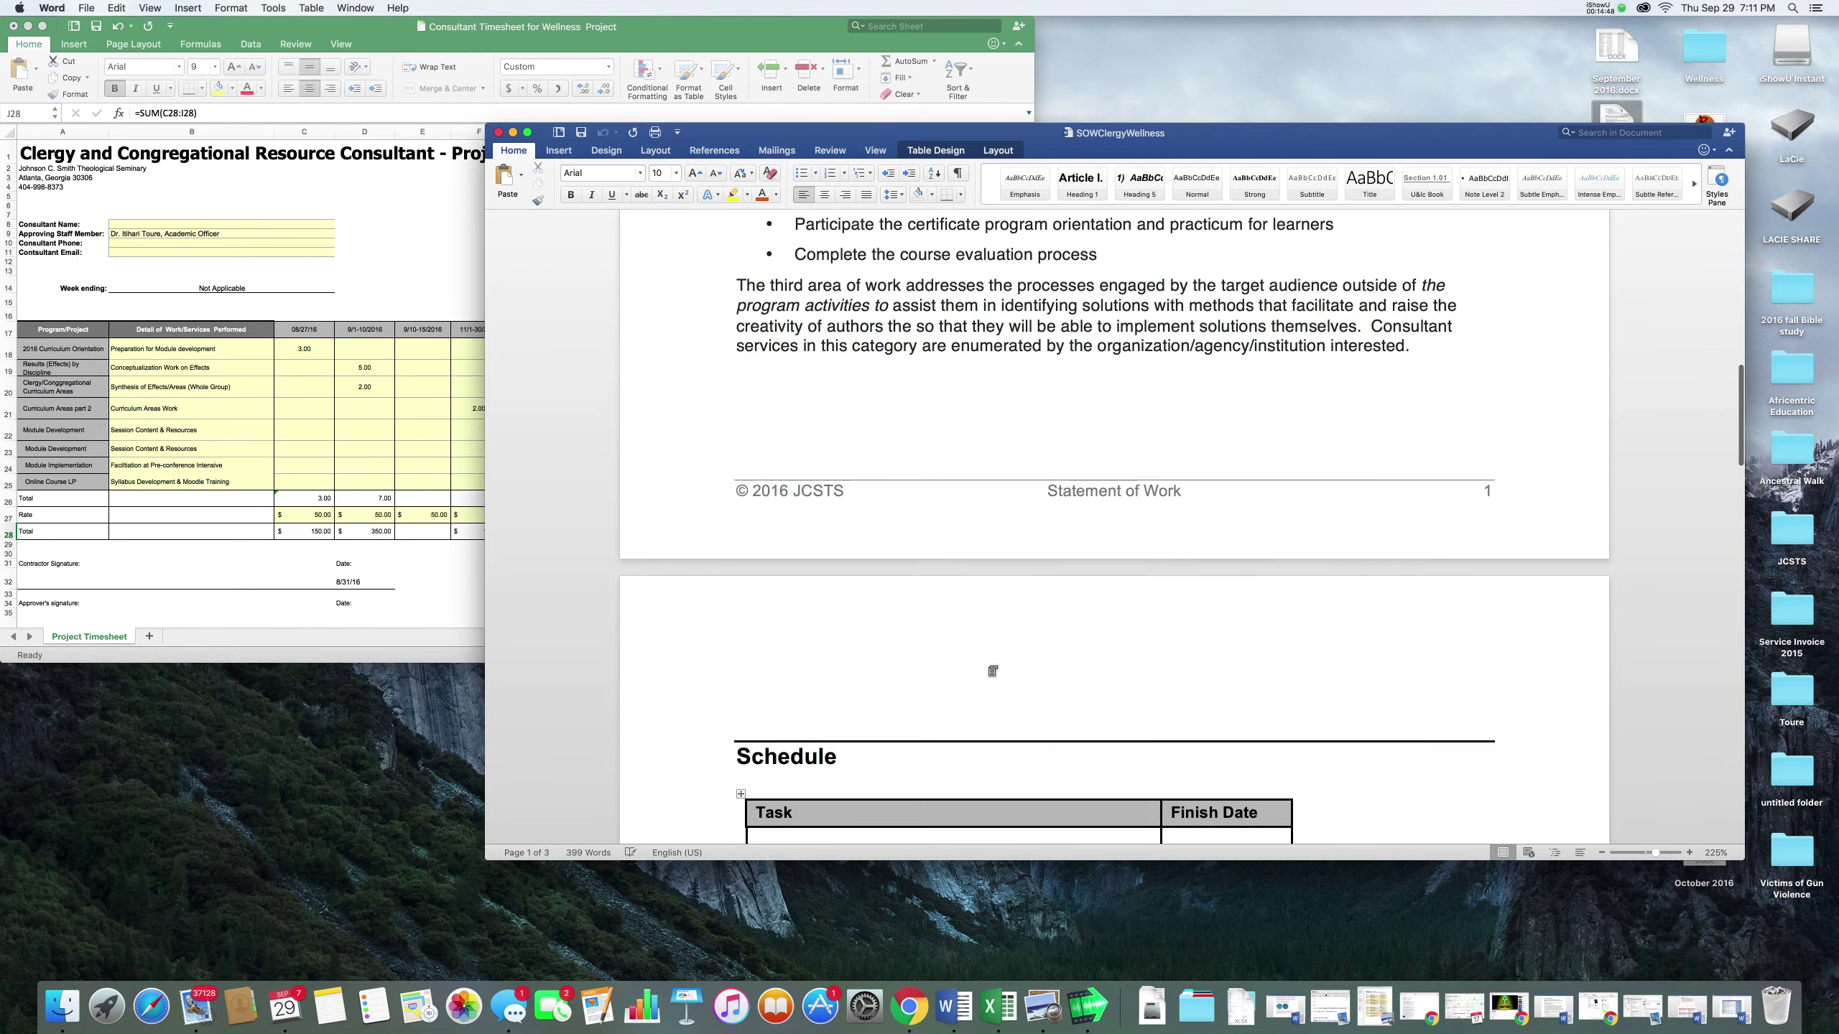
scroll(992, 672, "up", 8)
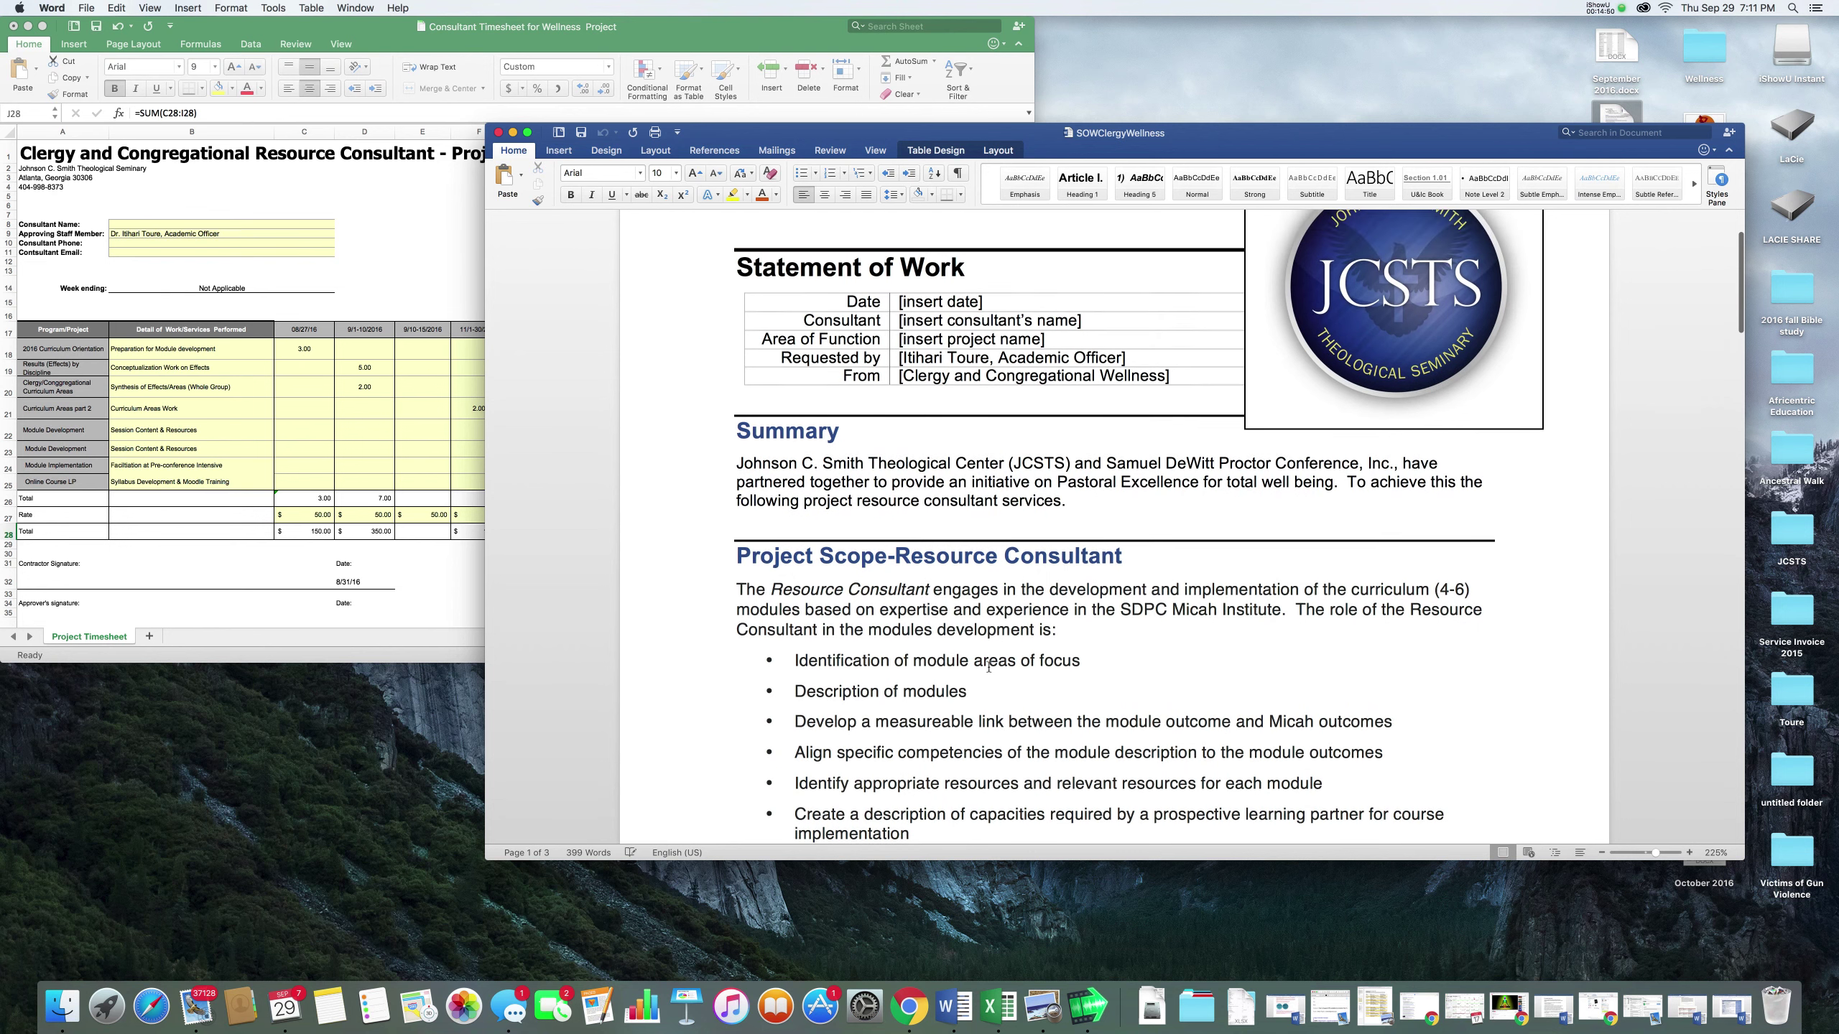